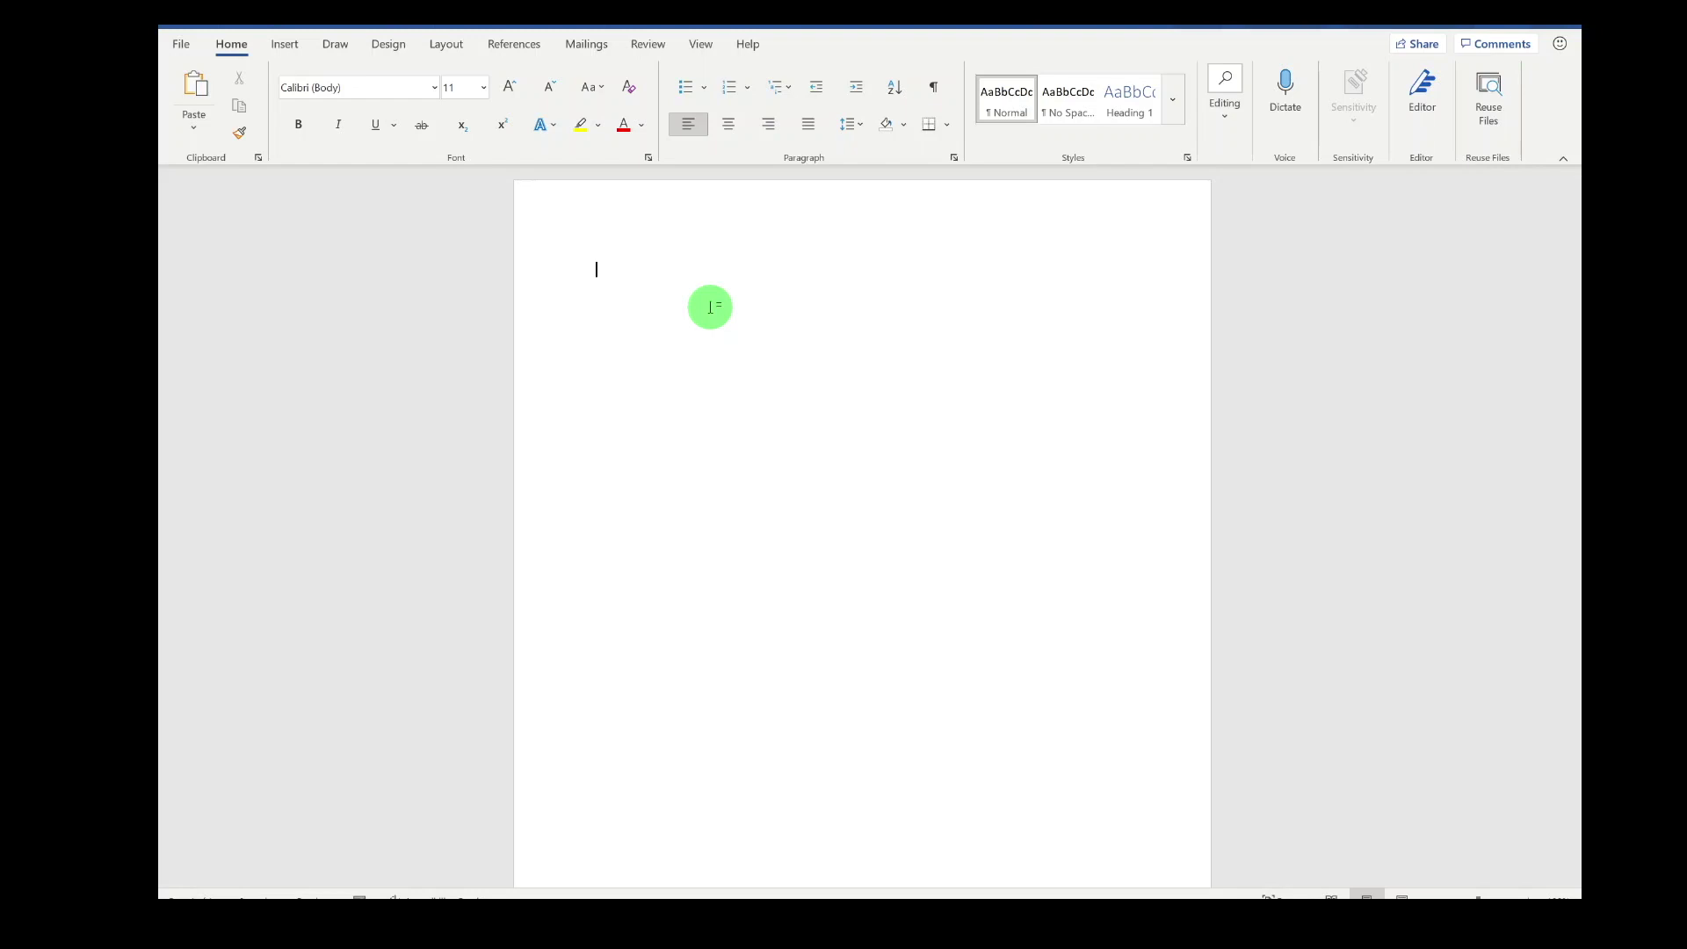
Open the ZN1 PDF from this computer's Documents folder, converting it to an editable Word document.
{"action": "left_click", "coordinate": [181, 44]}
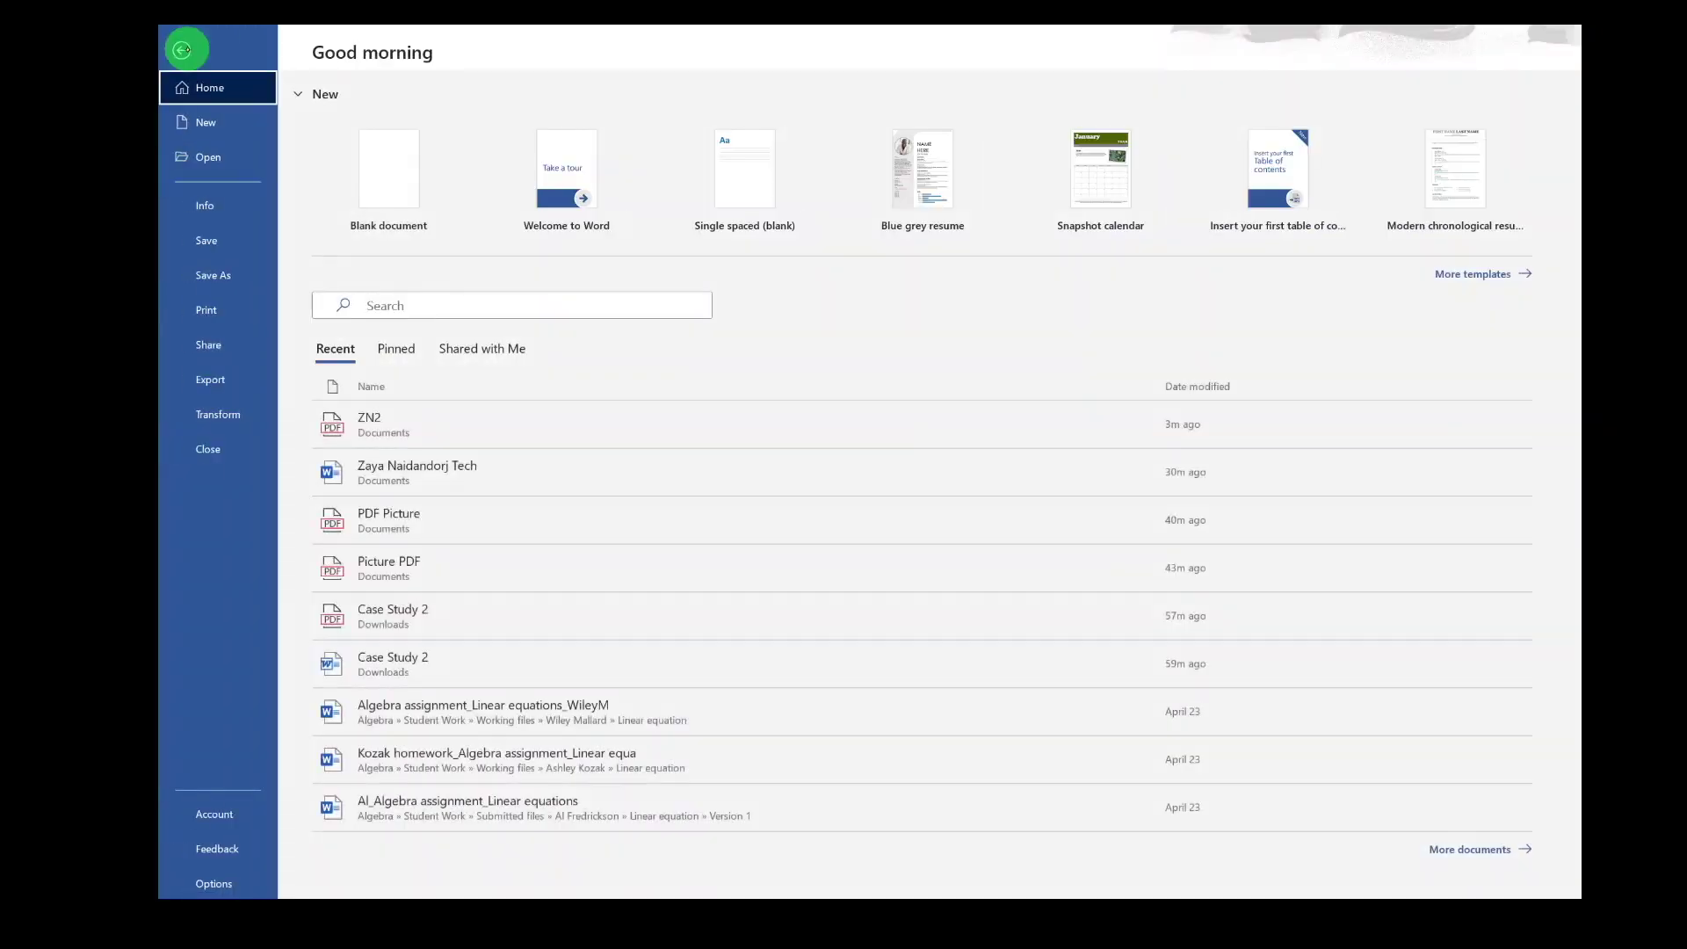
{"action": "left_click", "coordinate": [219, 156]}
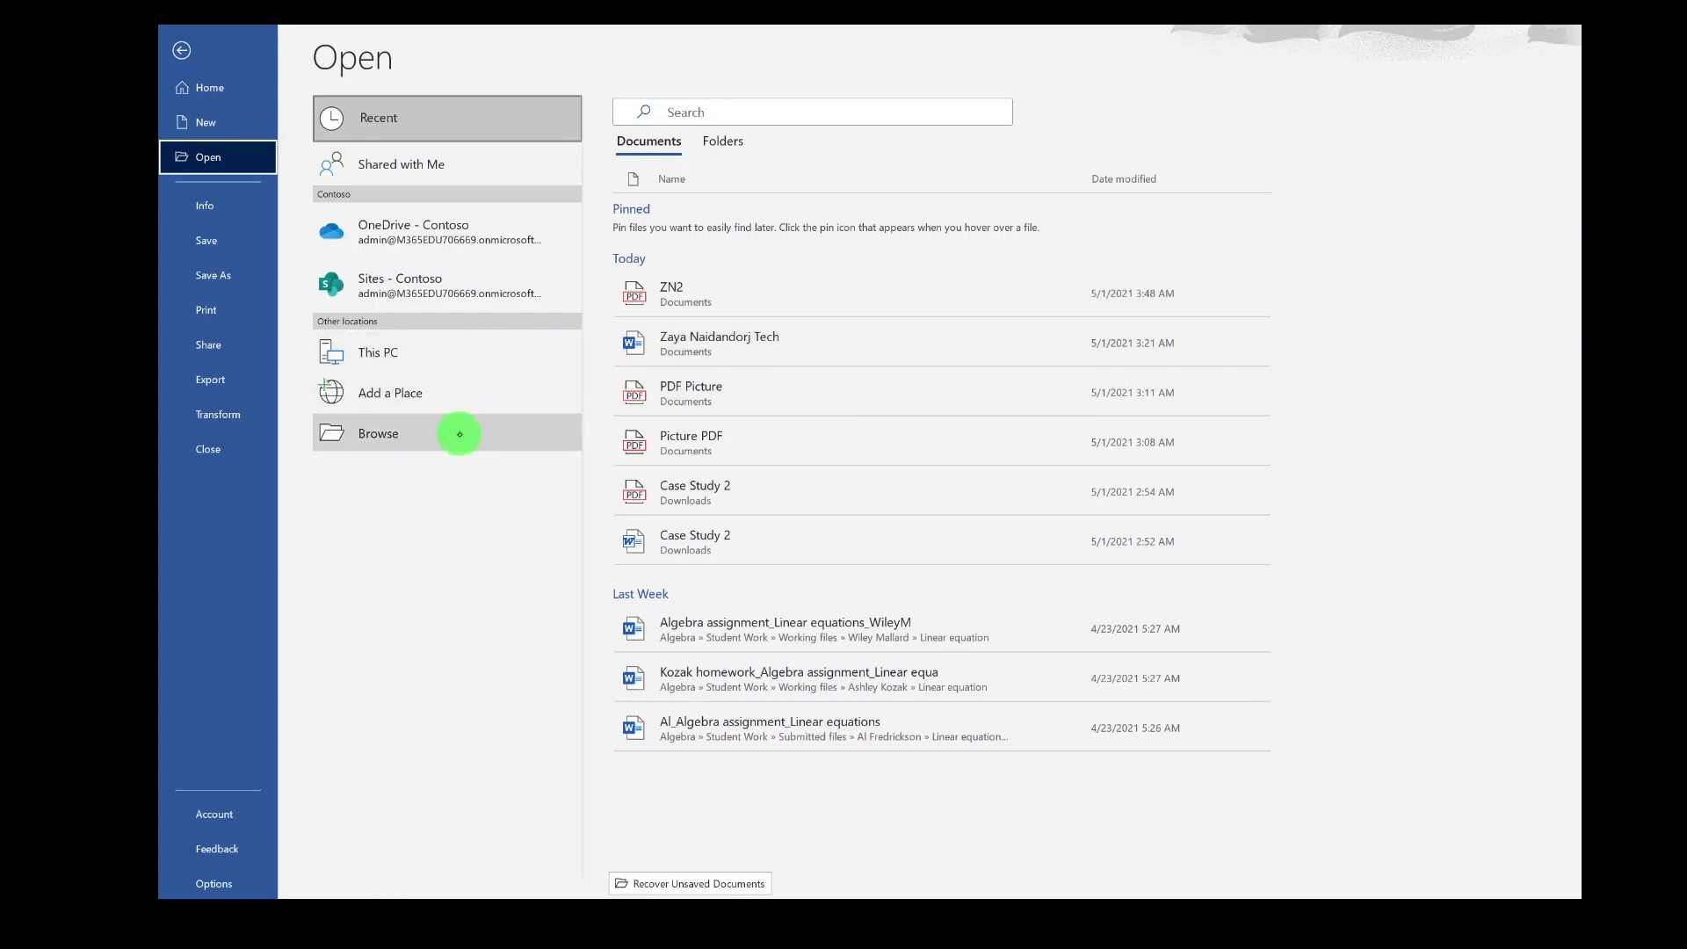
{"action": "left_click", "coordinate": [473, 346]}
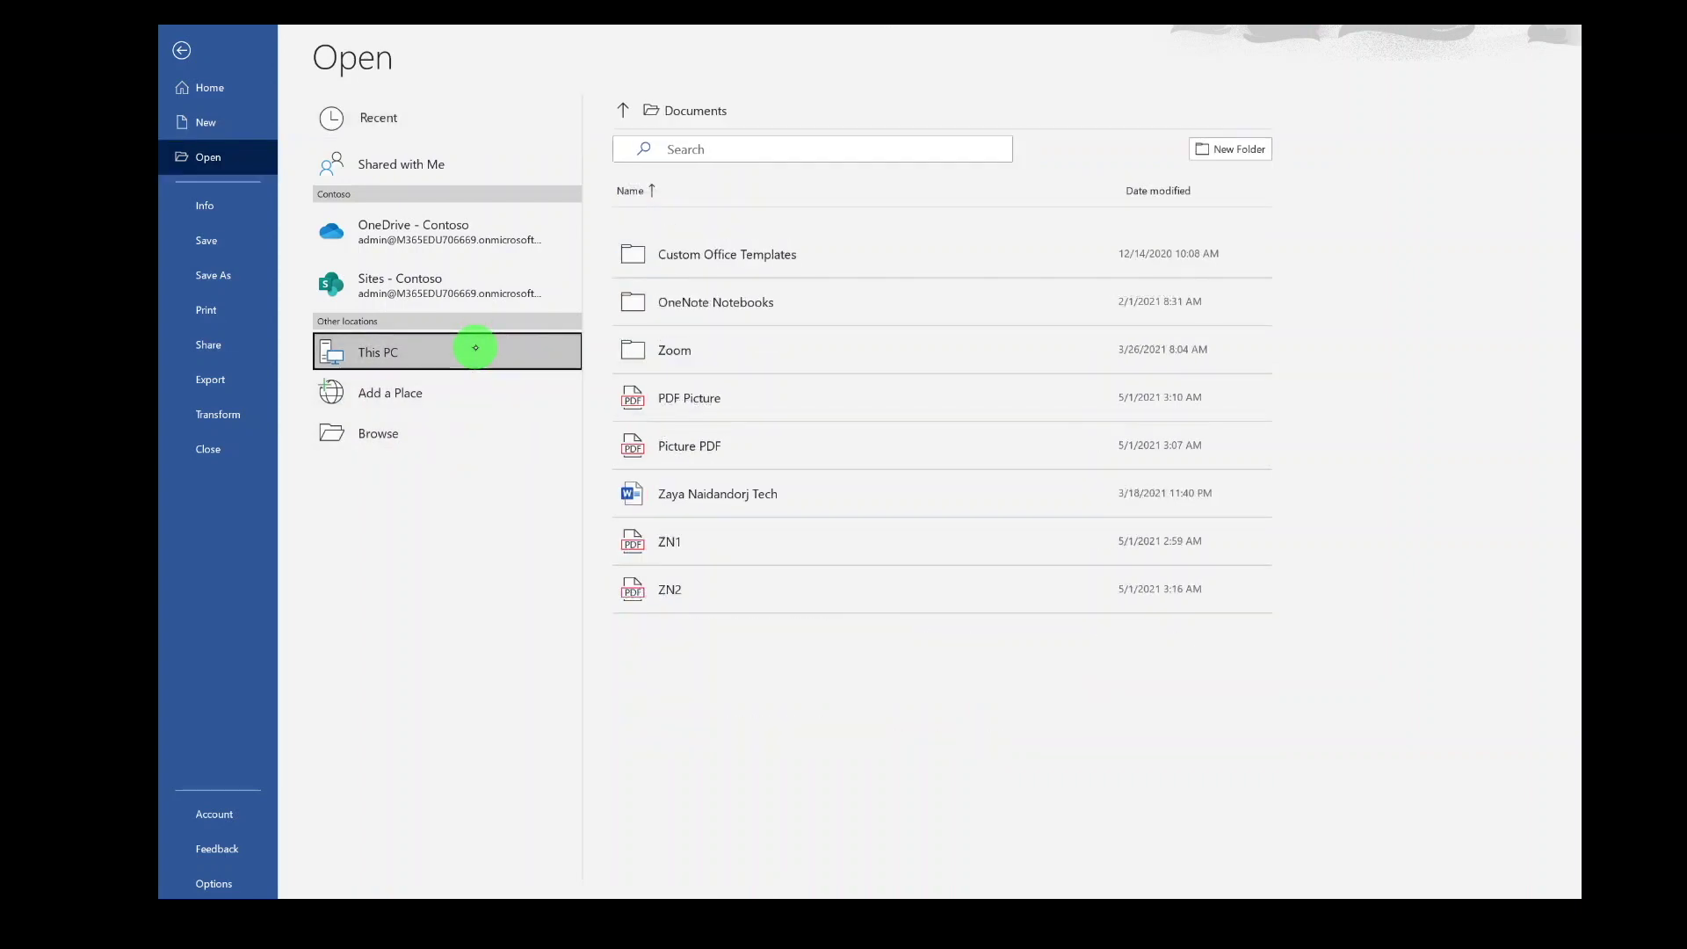
{"action": "left_click", "coordinate": [809, 539]}
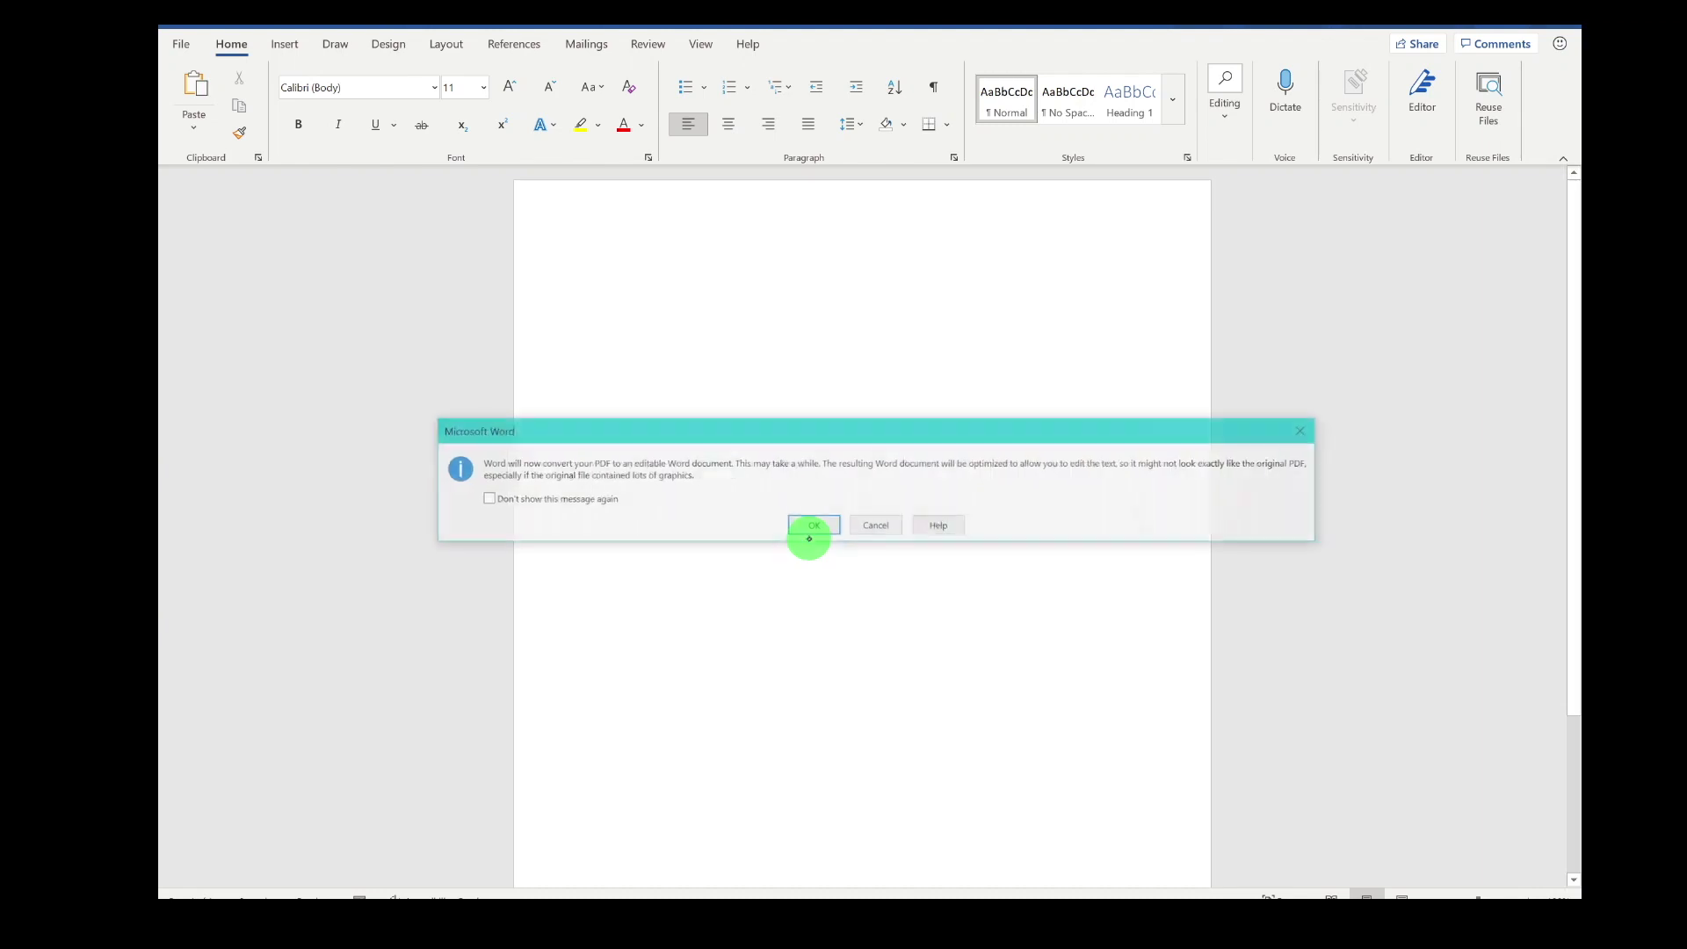
{"action": "left_click", "coordinate": [811, 525]}
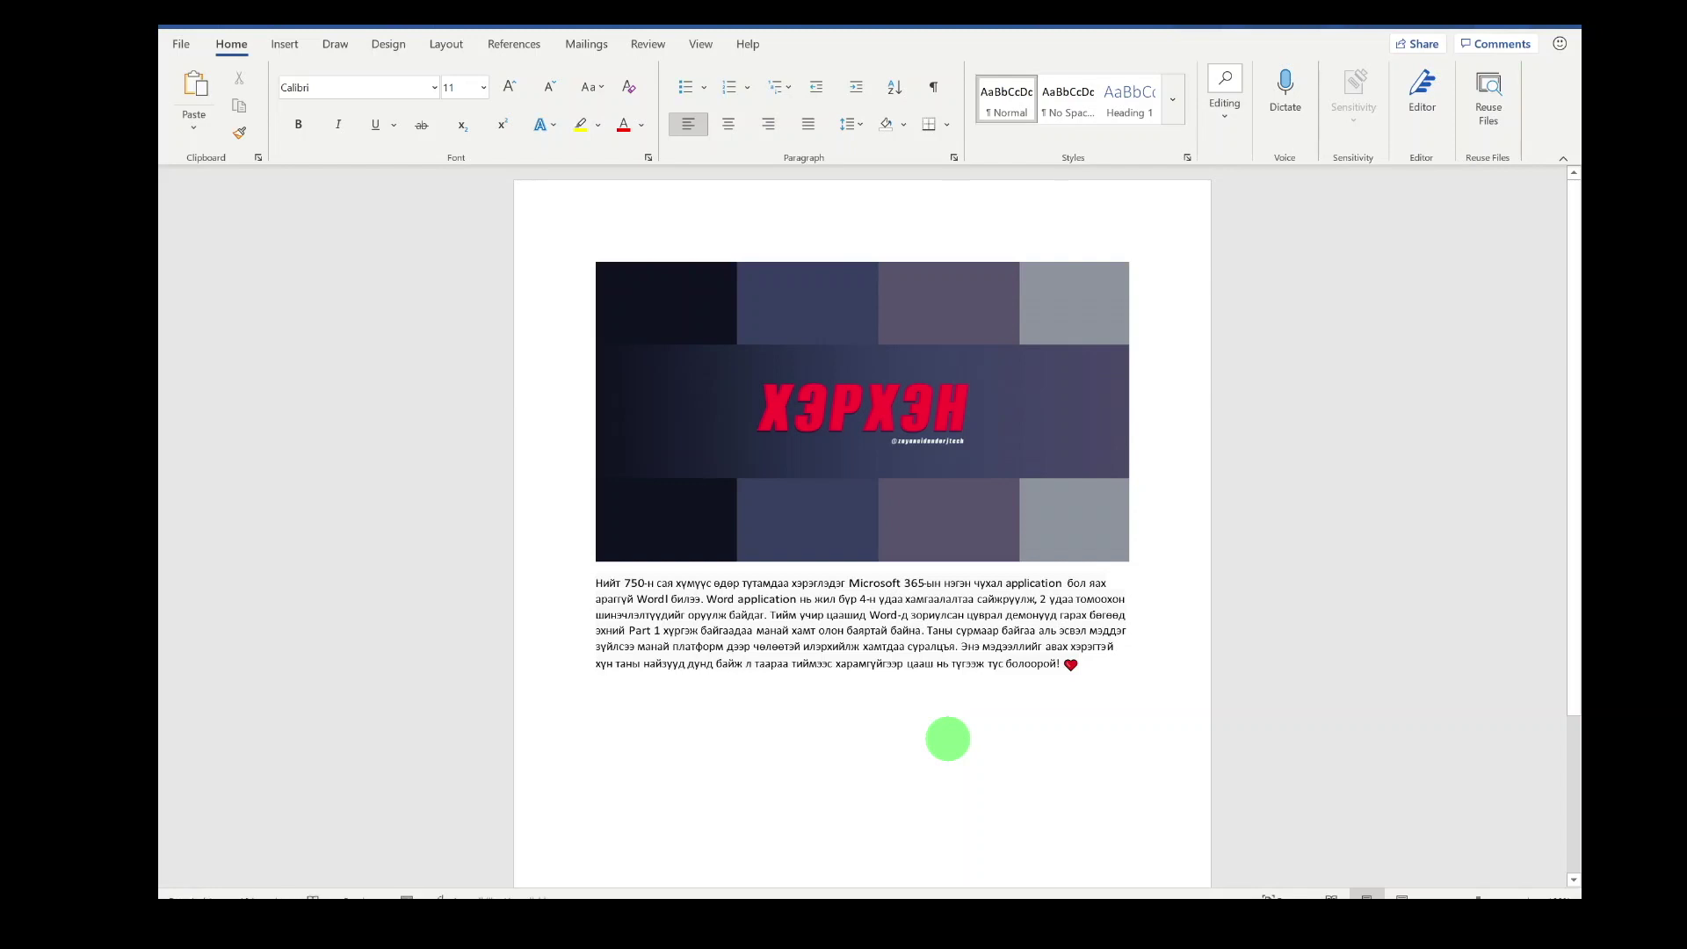
{"action": "left_click", "coordinate": [793, 692]}
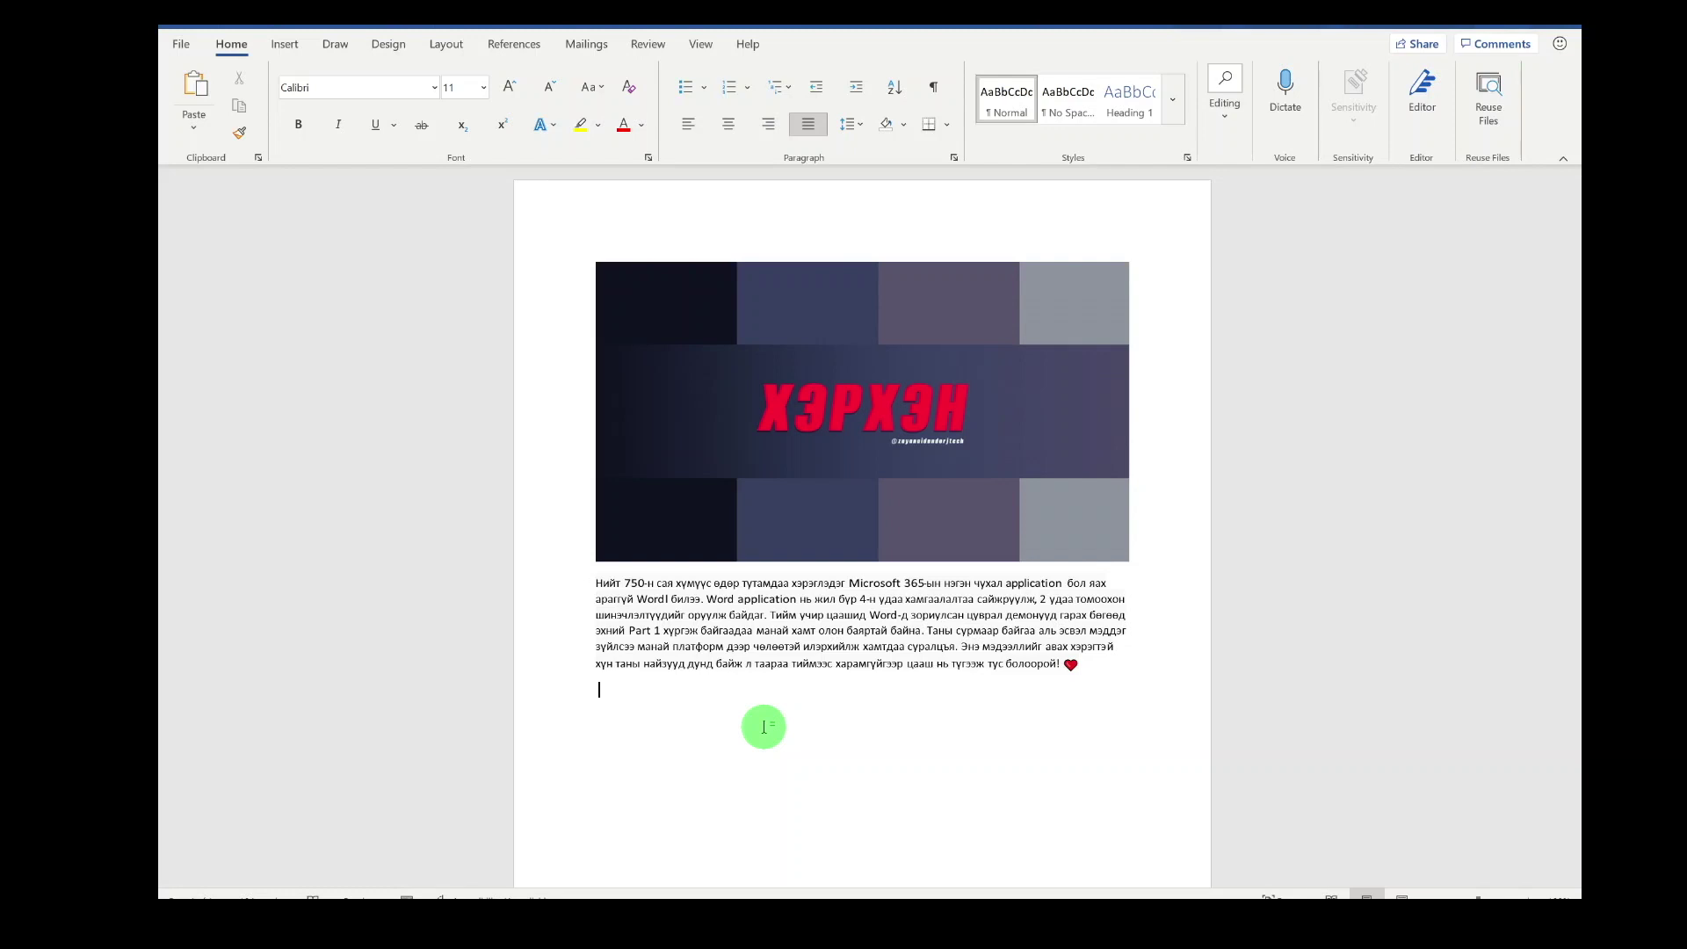
Transform the document into a Sway web page with the Tranquil style, using the signed-in account.
{"action": "left_click", "coordinate": [179, 44]}
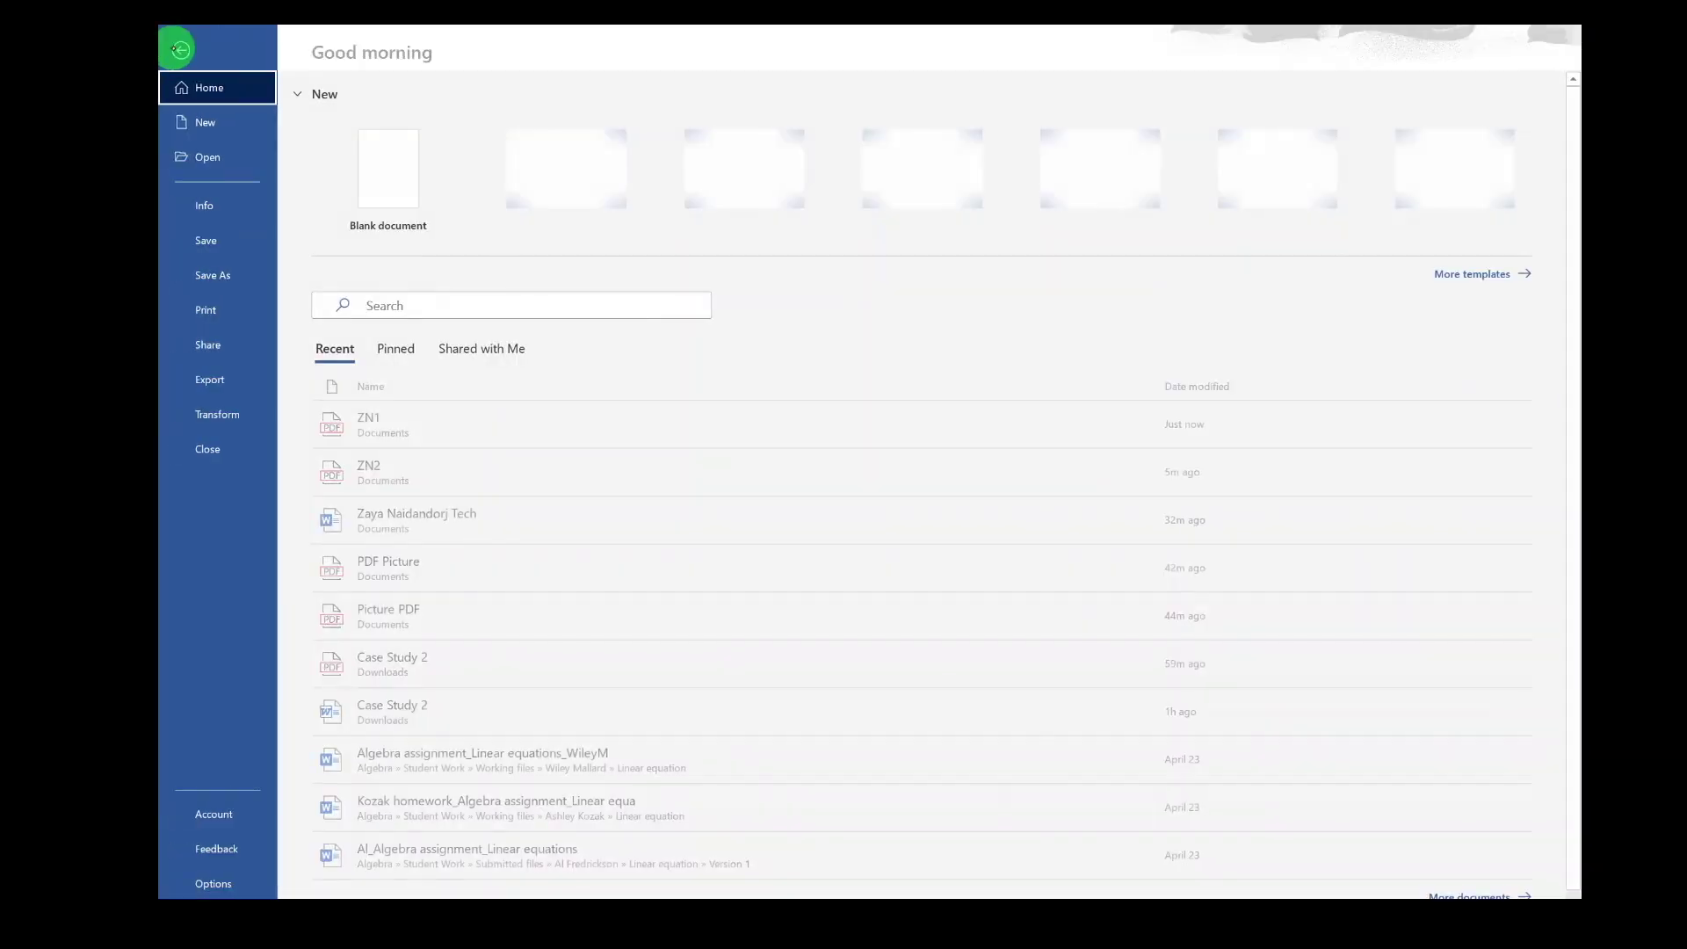
{"action": "left_click", "coordinate": [232, 419]}
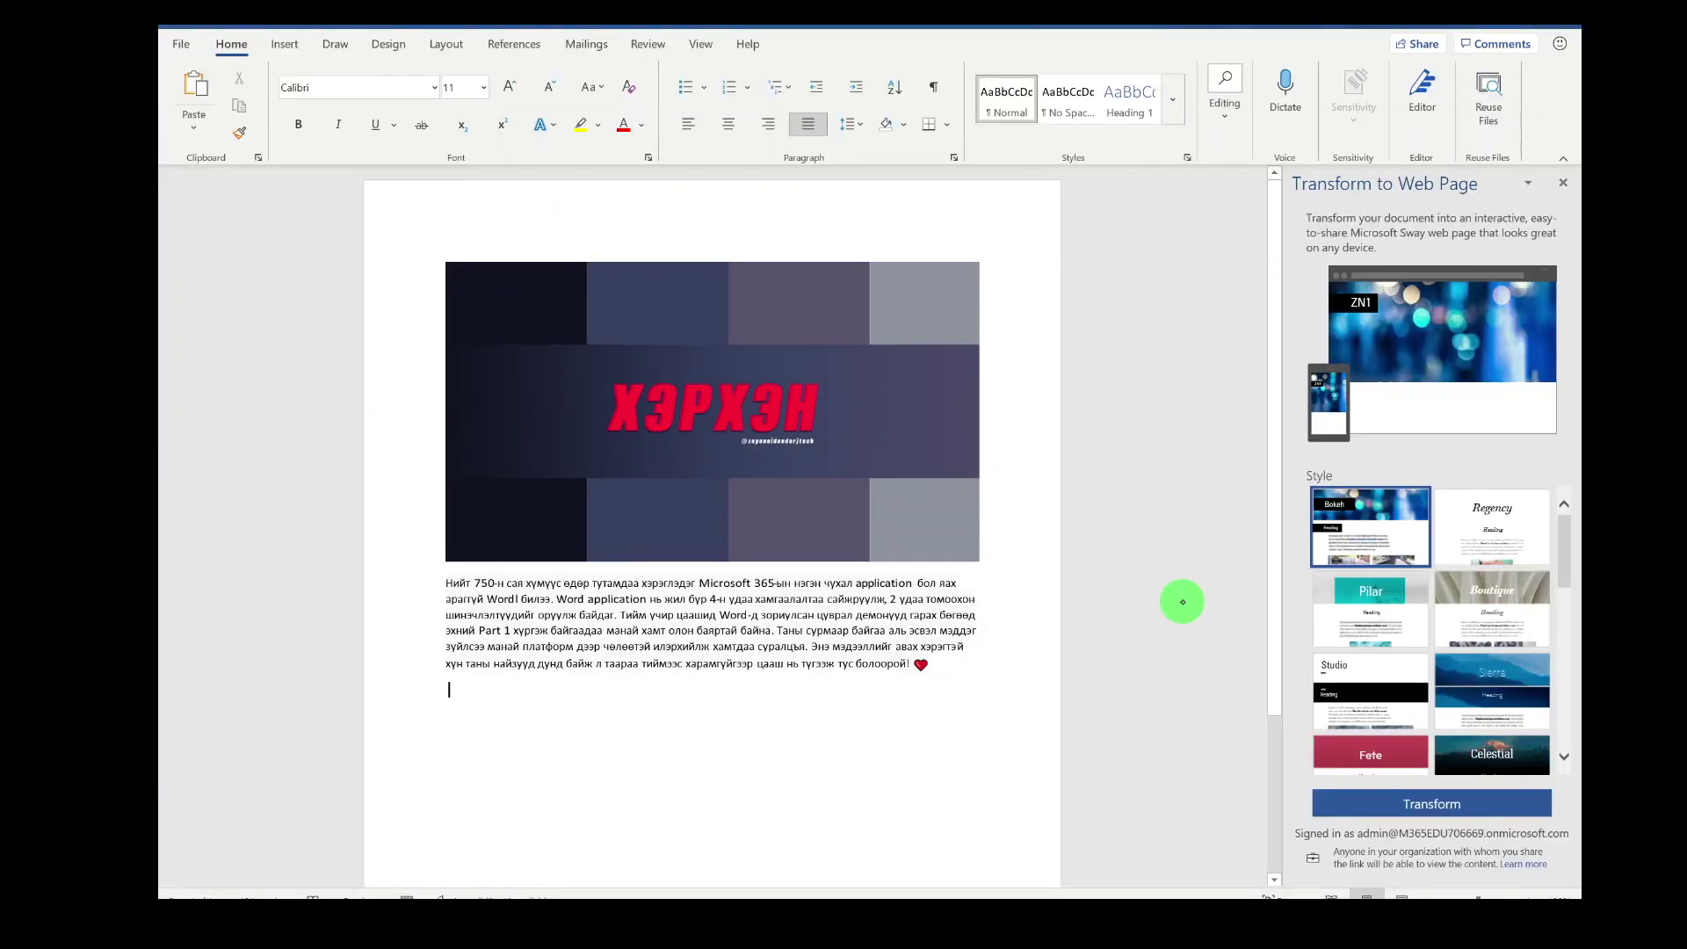
{"action": "left_click", "coordinate": [1492, 690]}
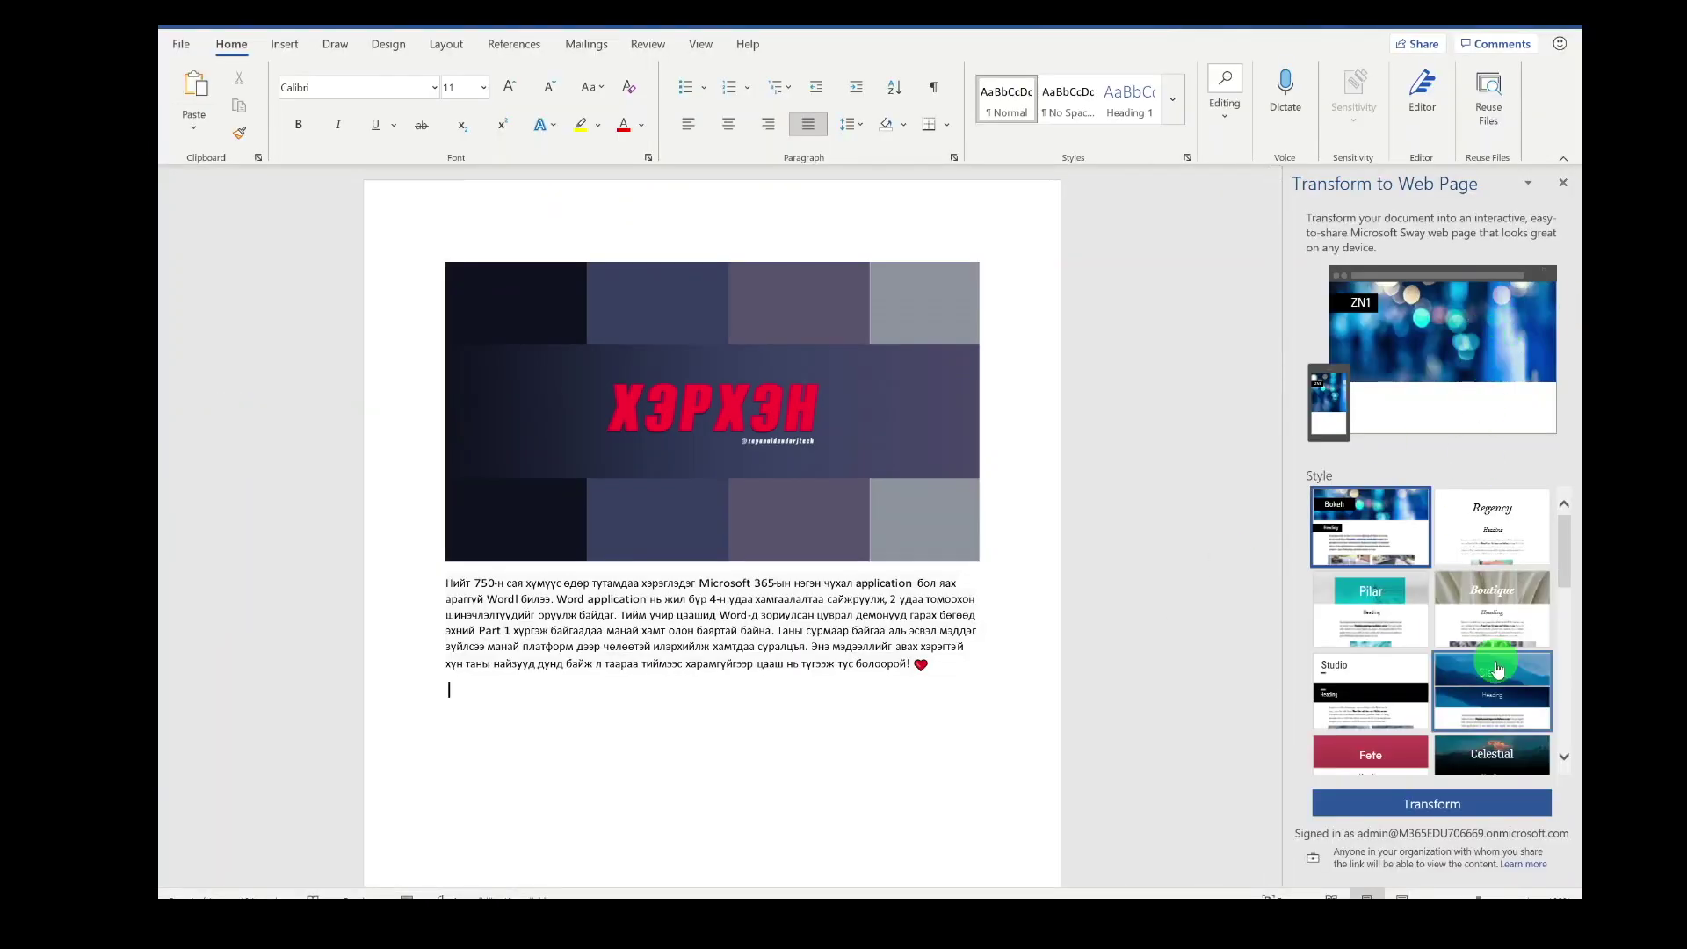
{"action": "scroll", "coordinate": [1498, 670], "scroll_direction": "down", "scroll_amount": 3}
{"action": "scroll", "coordinate": [1498, 670], "scroll_direction": "down", "scroll_amount": 3}
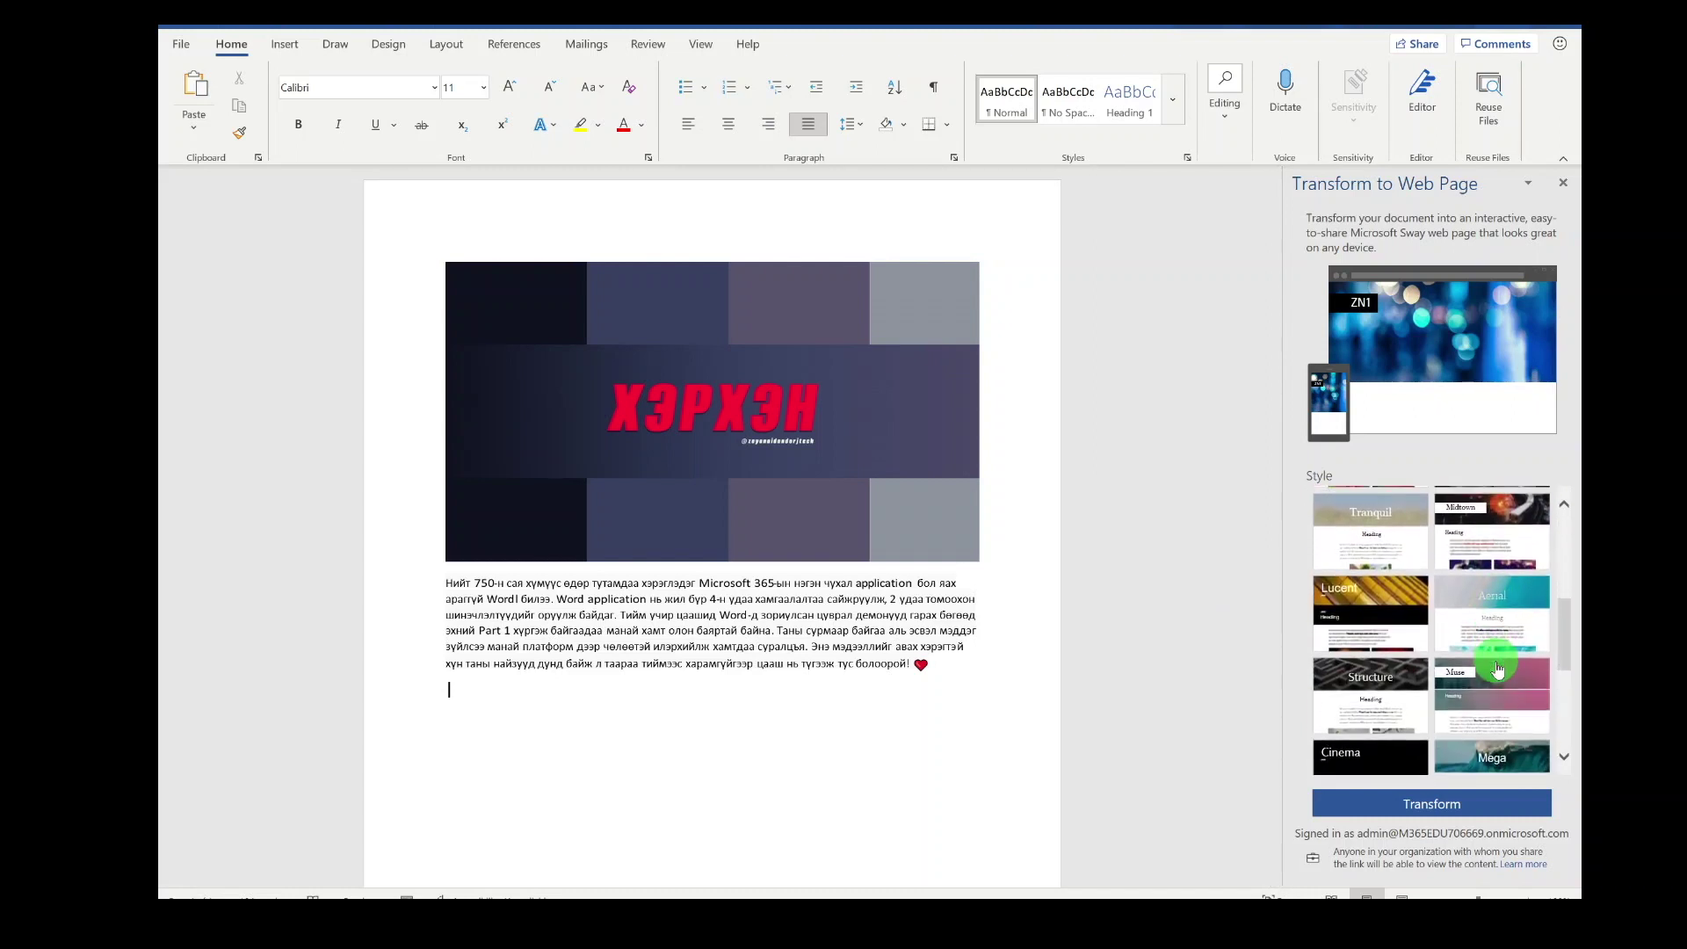
{"action": "scroll", "coordinate": [1498, 670], "scroll_direction": "down", "scroll_amount": 3}
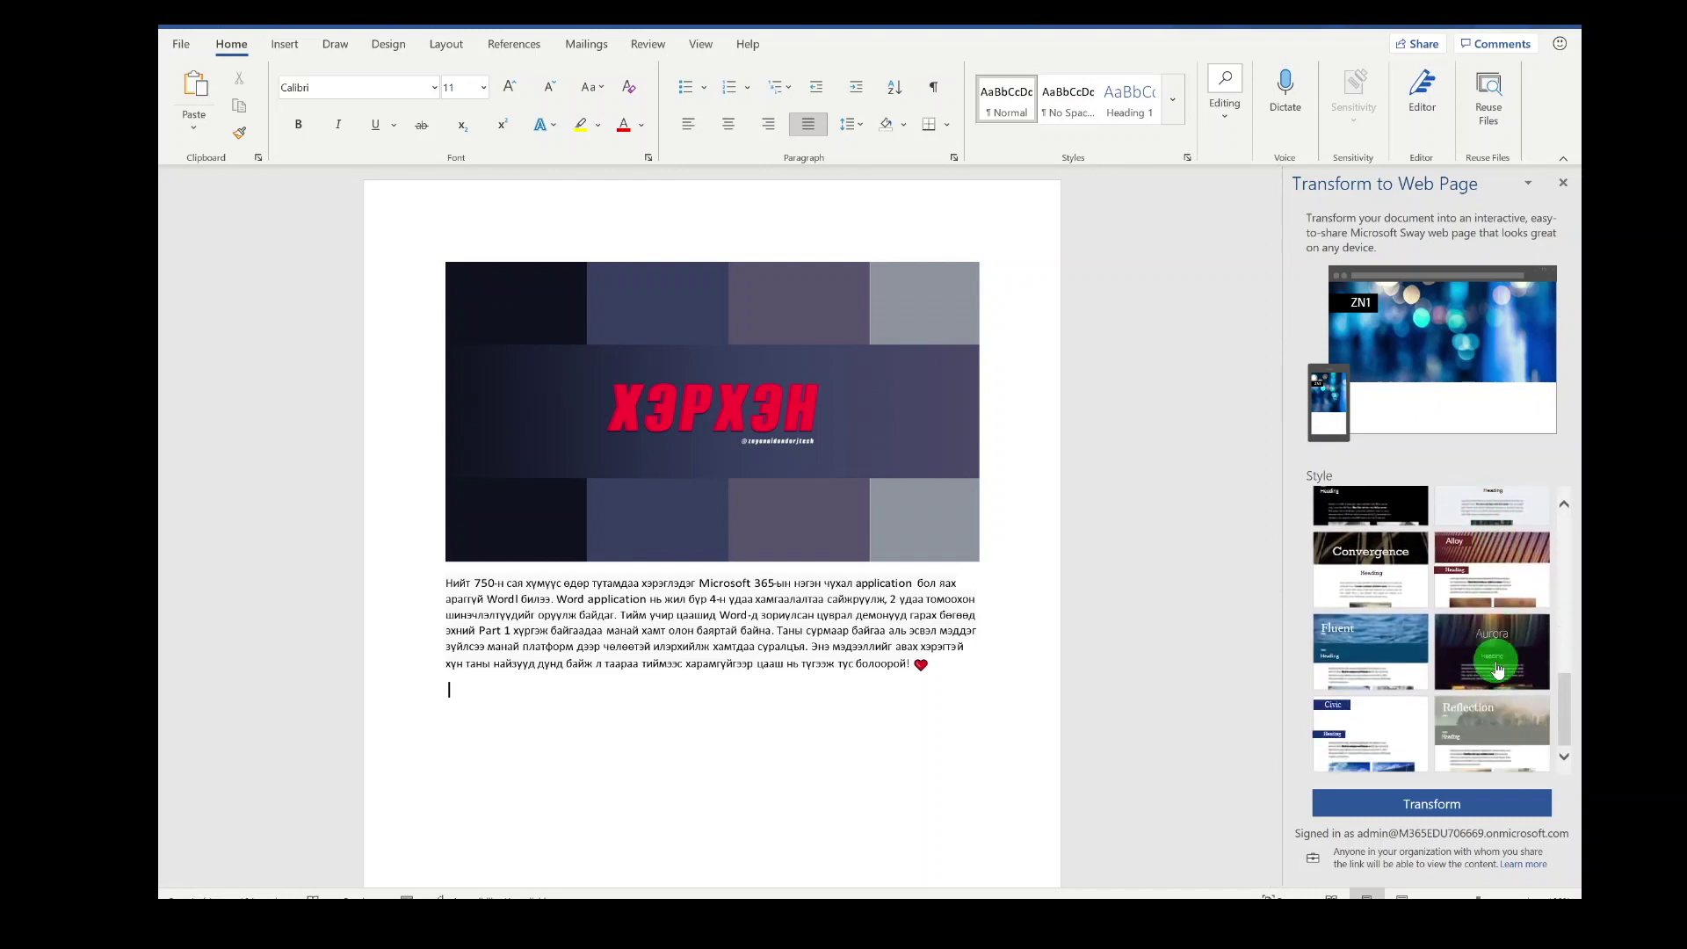
{"action": "scroll", "coordinate": [1496, 668], "scroll_direction": "up", "scroll_amount": 5}
{"action": "left_click", "coordinate": [1371, 634]}
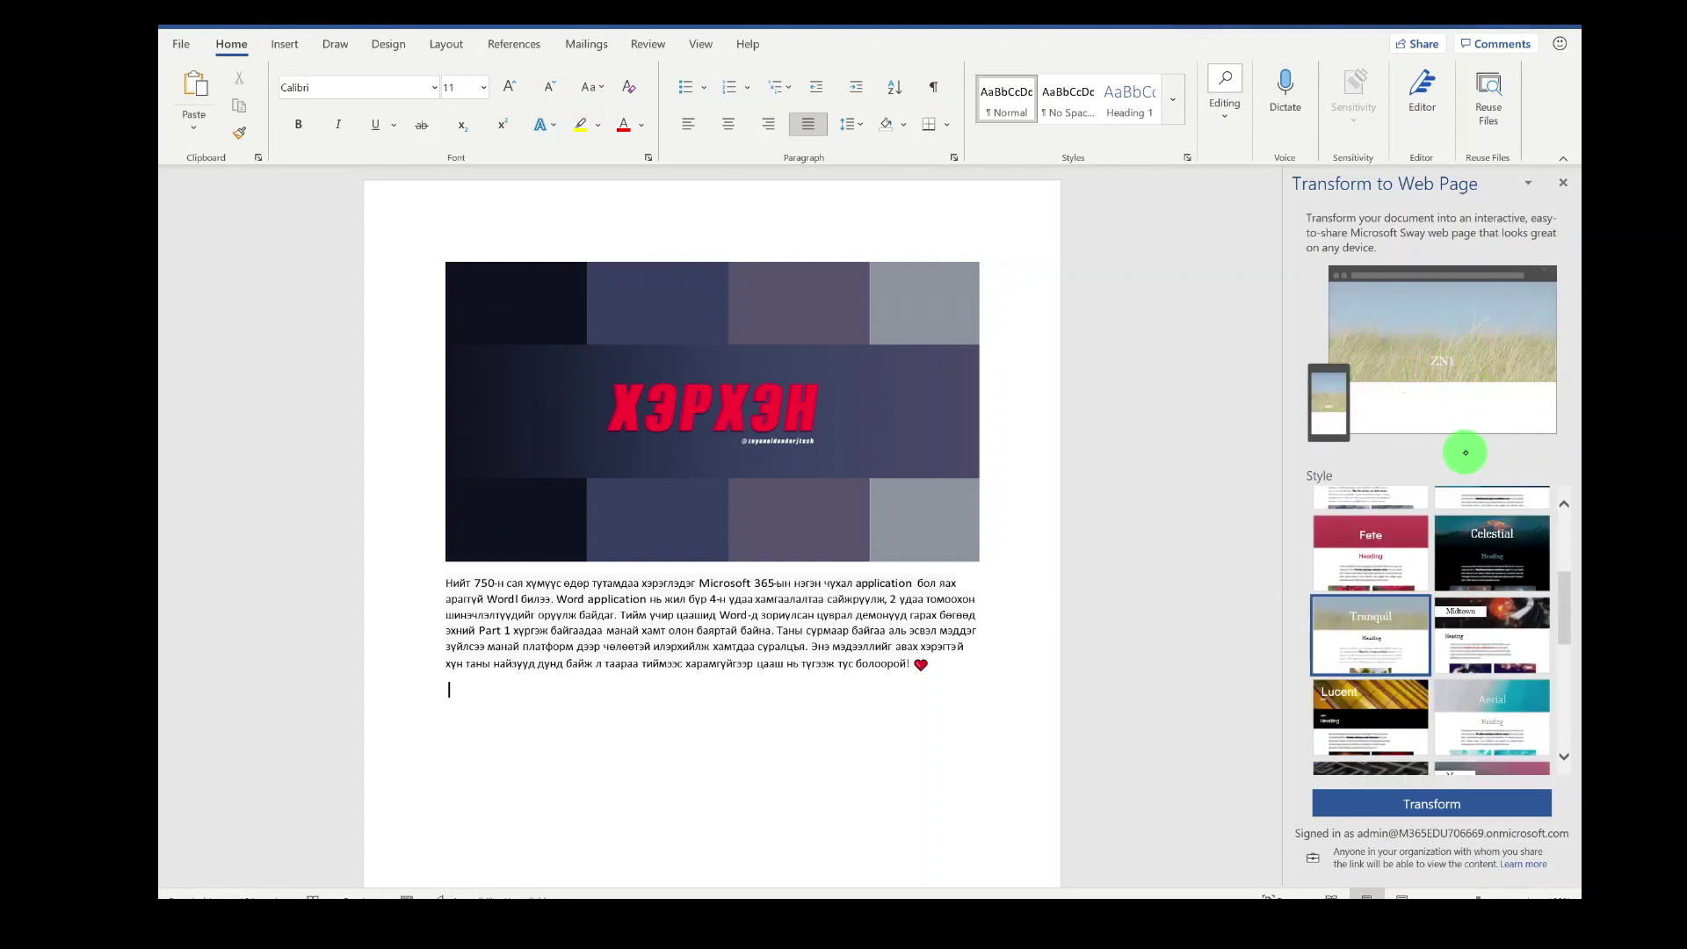
{"action": "left_click", "coordinate": [1434, 805]}
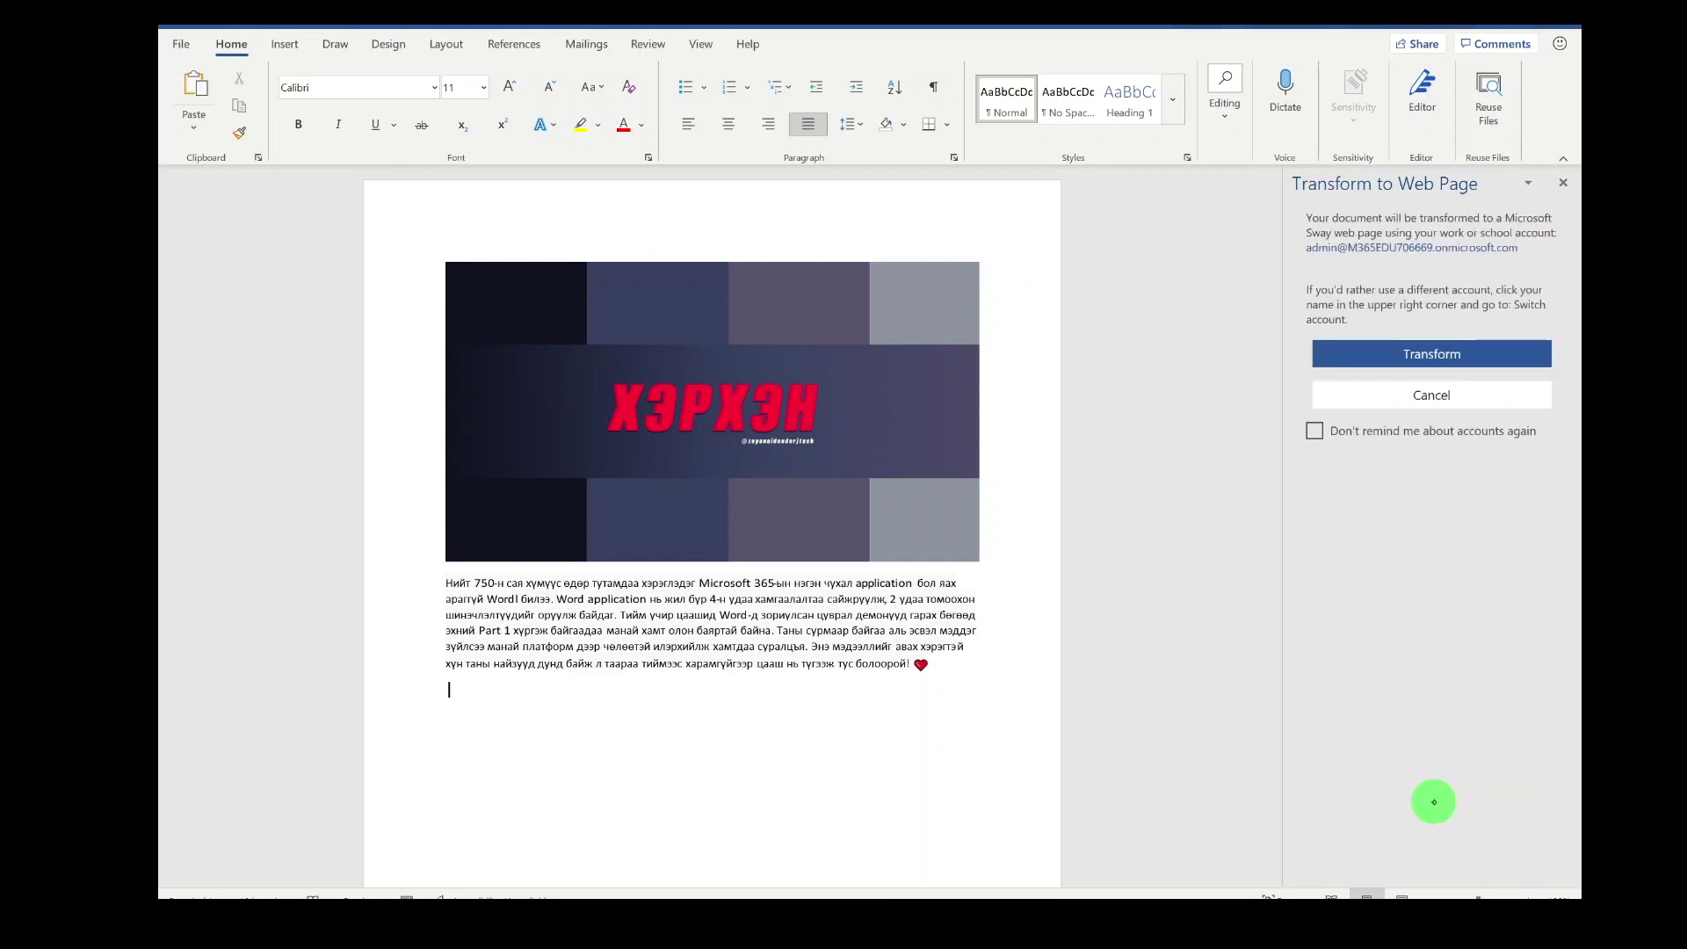
{"action": "left_click", "coordinate": [1454, 356]}
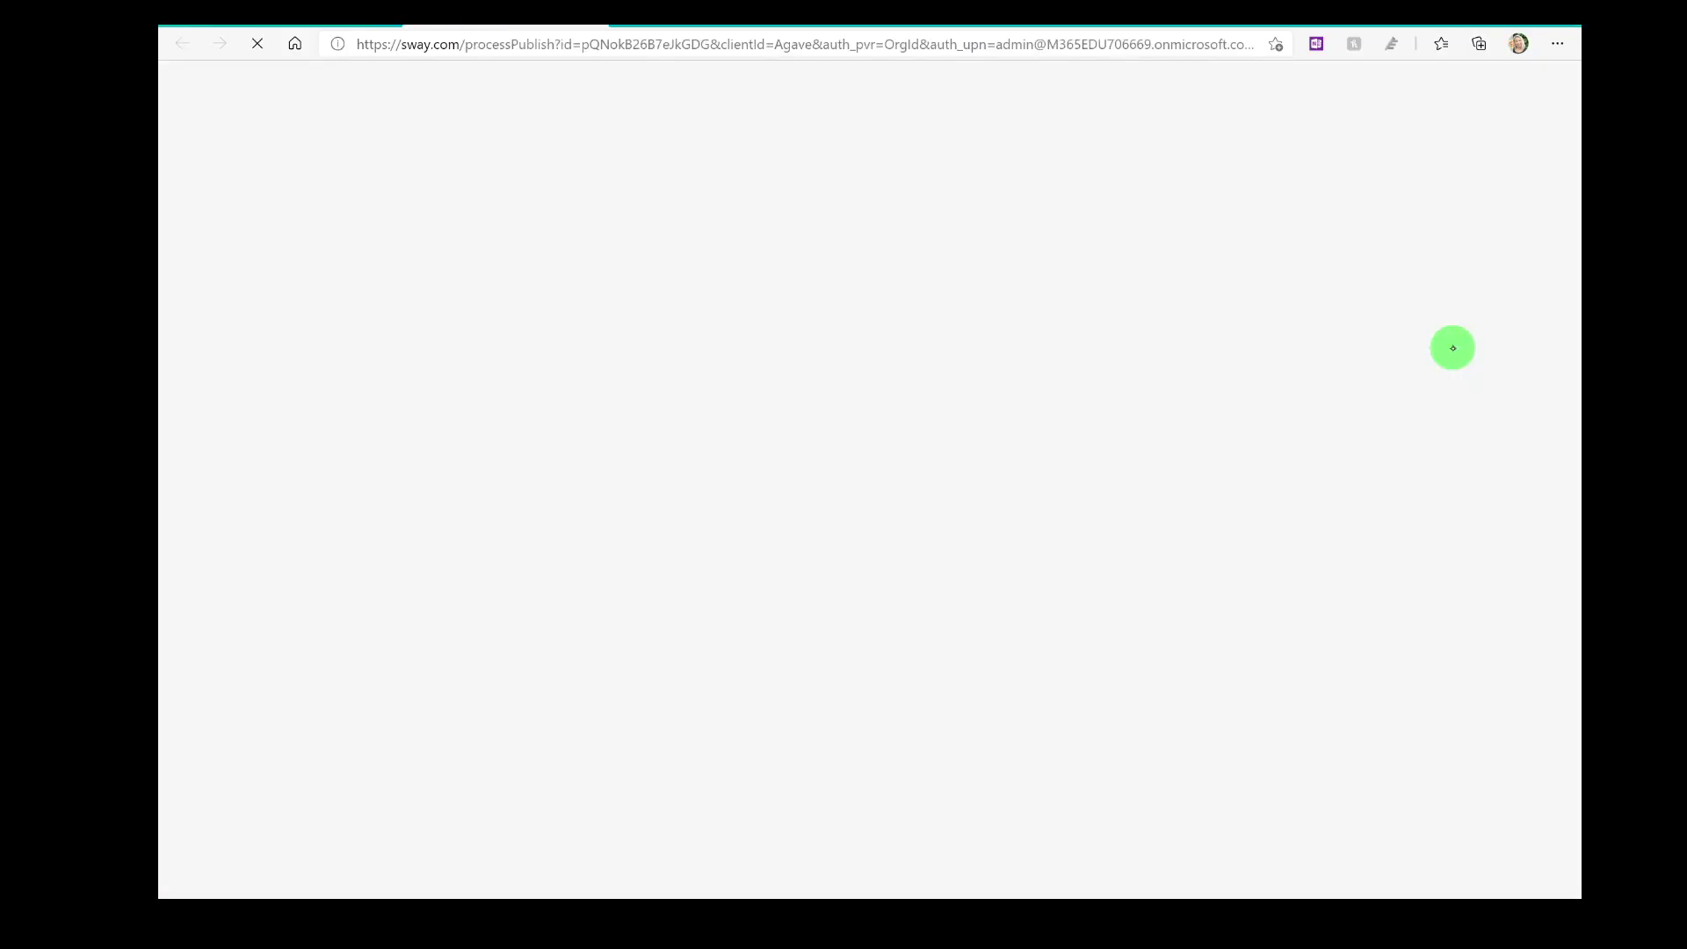
Review the picture and text on the published Sway page and open the page for editing.
{"action": "scroll", "coordinate": [1079, 576], "scroll_direction": "down", "scroll_amount": 6}
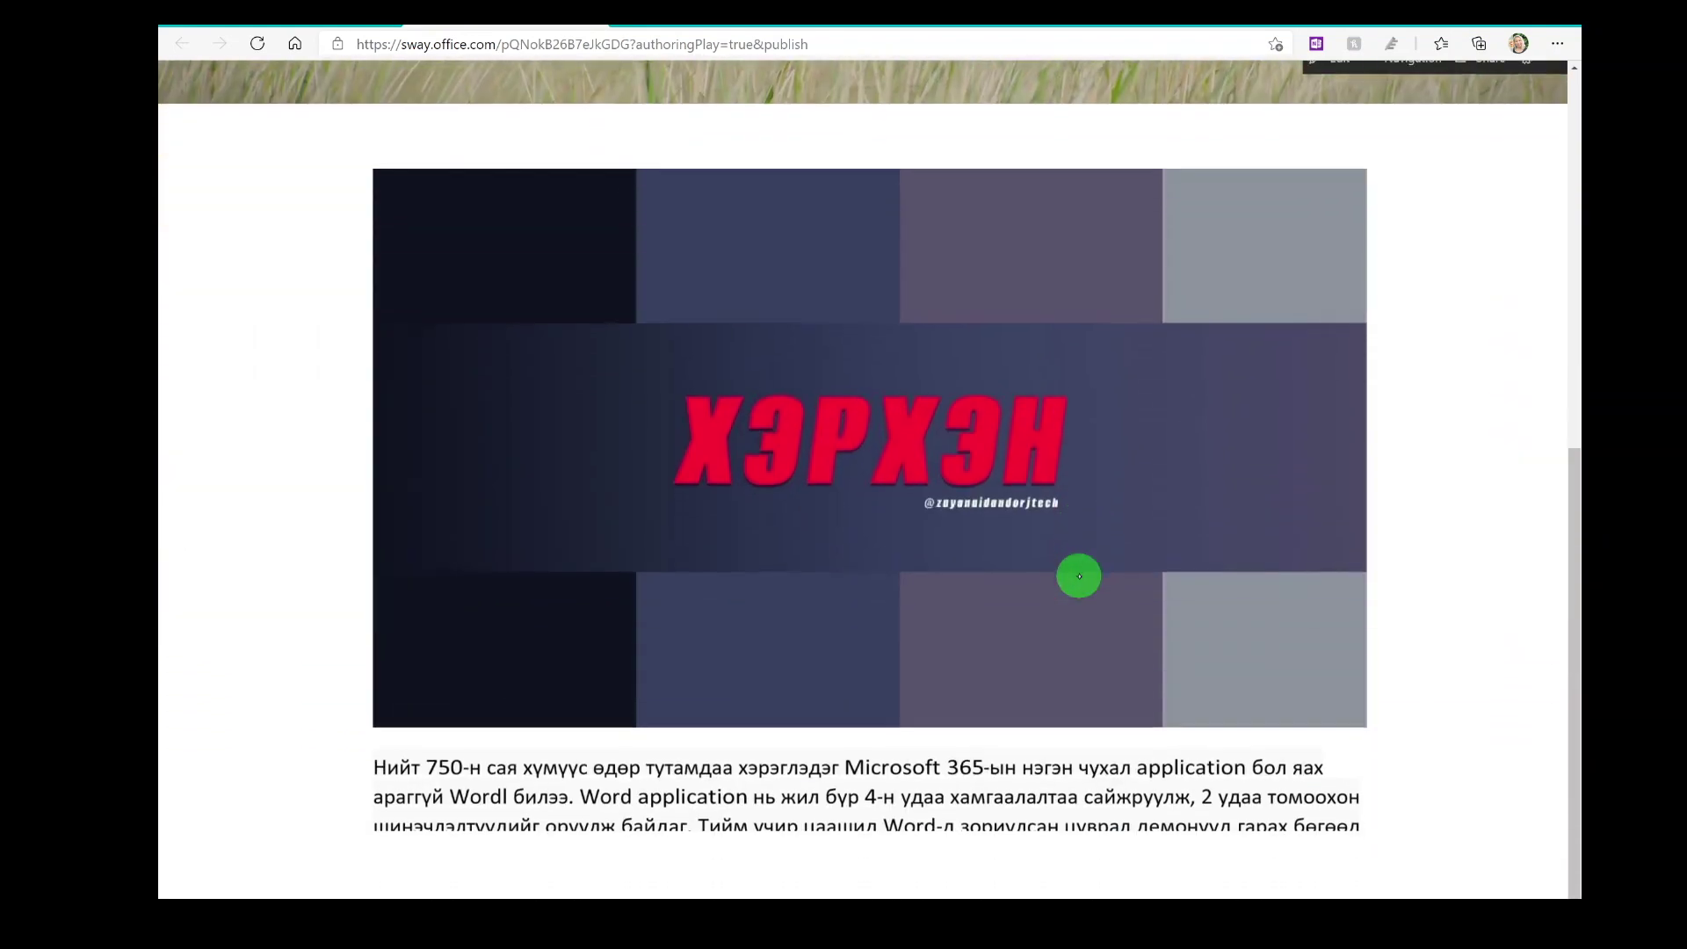
{"action": "scroll", "coordinate": [1079, 575], "scroll_direction": "down", "scroll_amount": 1}
{"action": "scroll", "coordinate": [1077, 572], "scroll_direction": "up", "scroll_amount": 1}
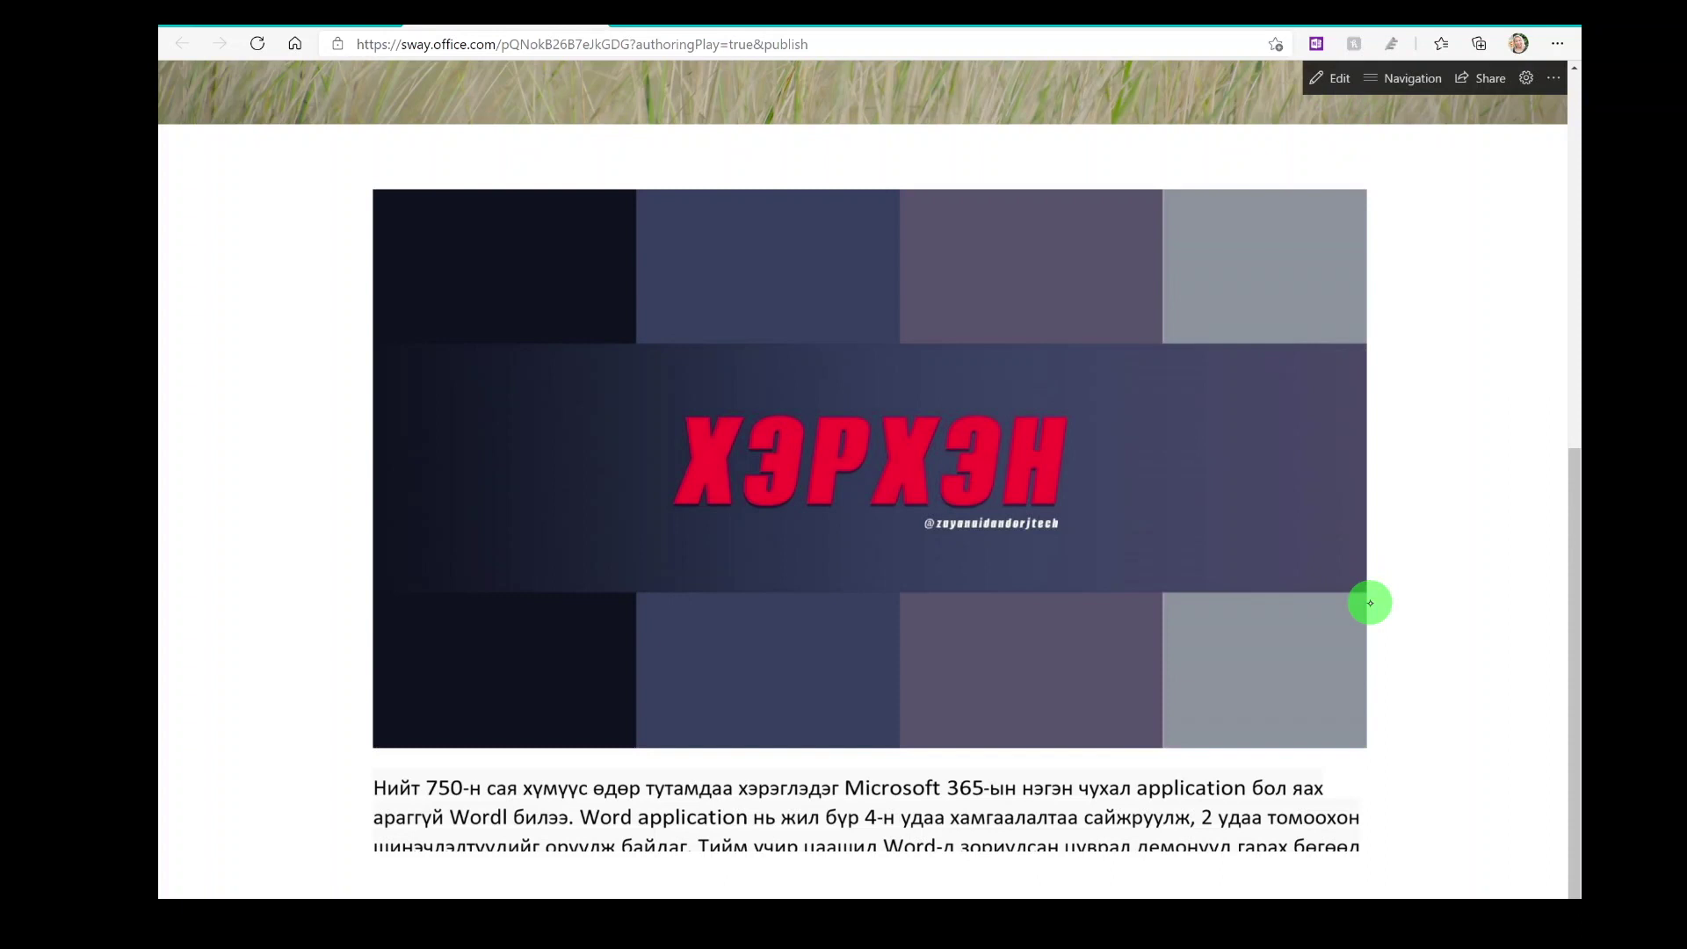
{"action": "left_click", "coordinate": [1328, 80]}
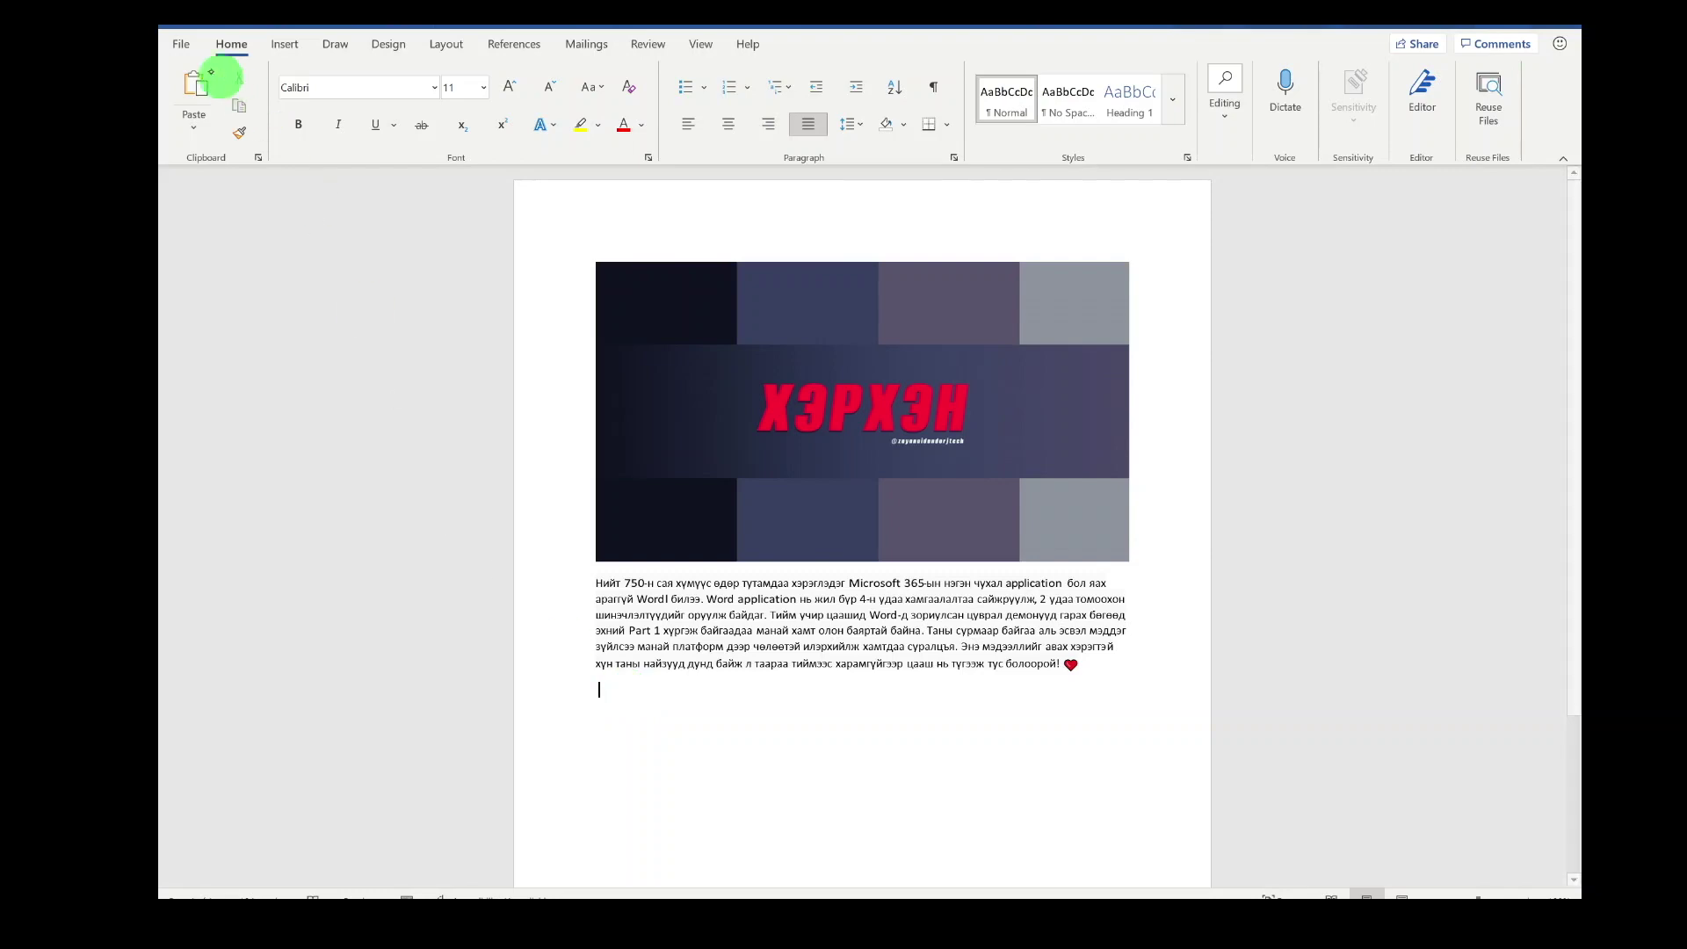
Recover the unsaved Word document whose temporary file is dated 5/1/2021 3:49 AM.
{"action": "left_click", "coordinate": [178, 44]}
{"action": "left_click", "coordinate": [231, 161]}
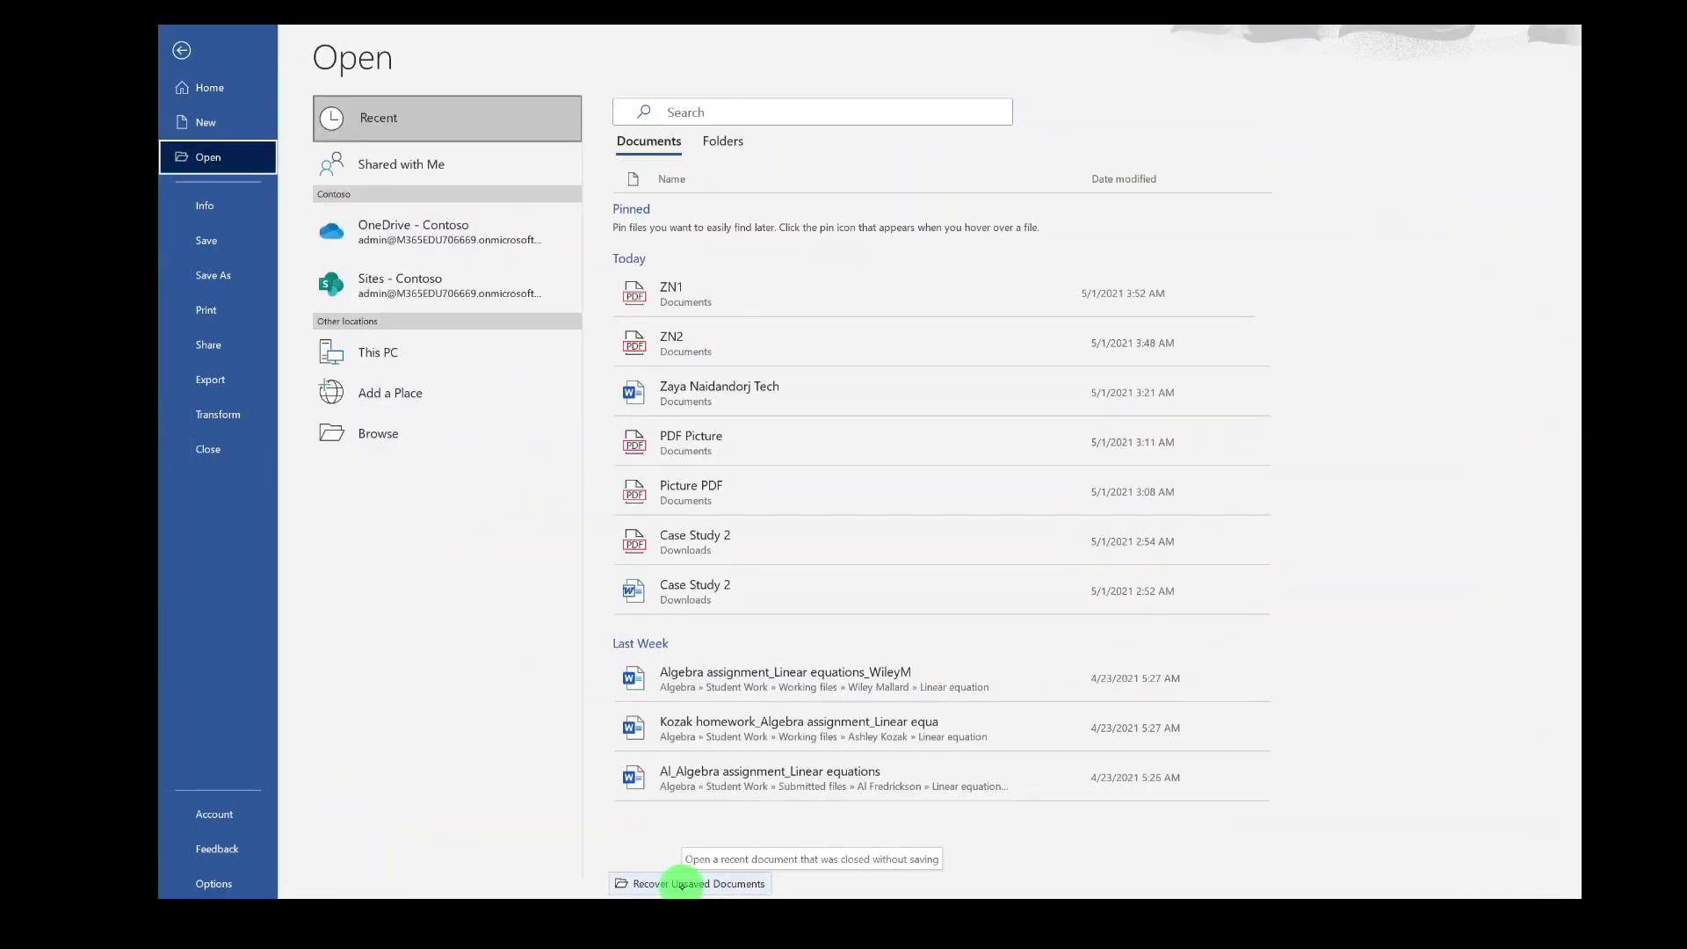
{"action": "left_click", "coordinate": [737, 884]}
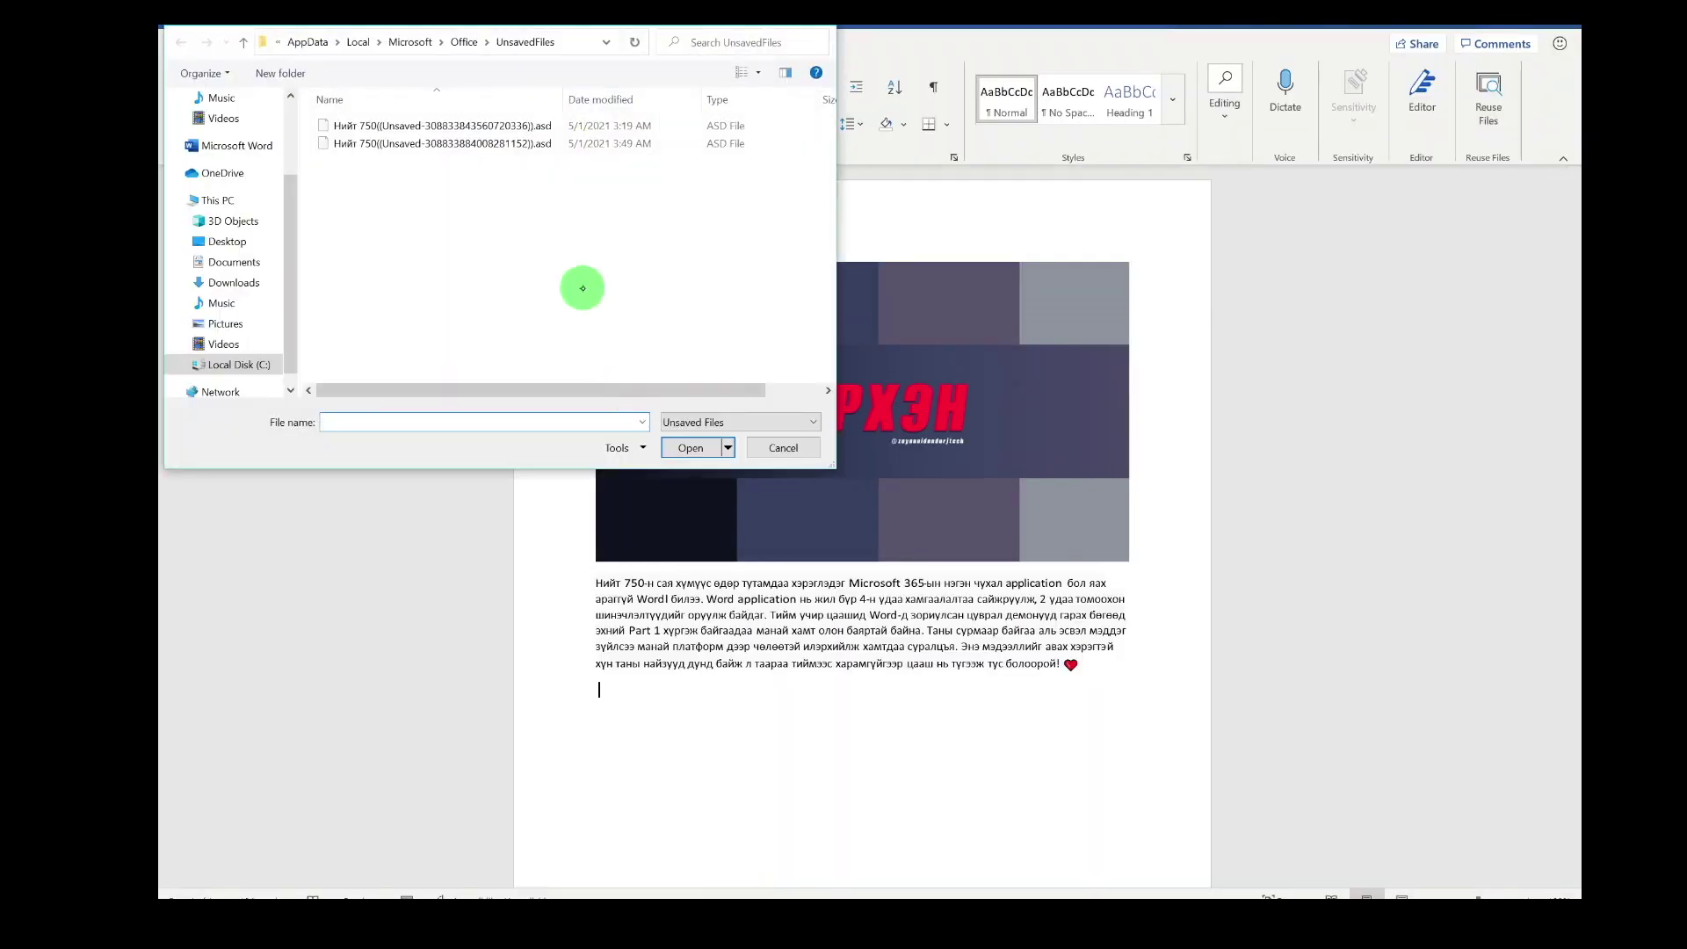
{"action": "left_click", "coordinate": [503, 144]}
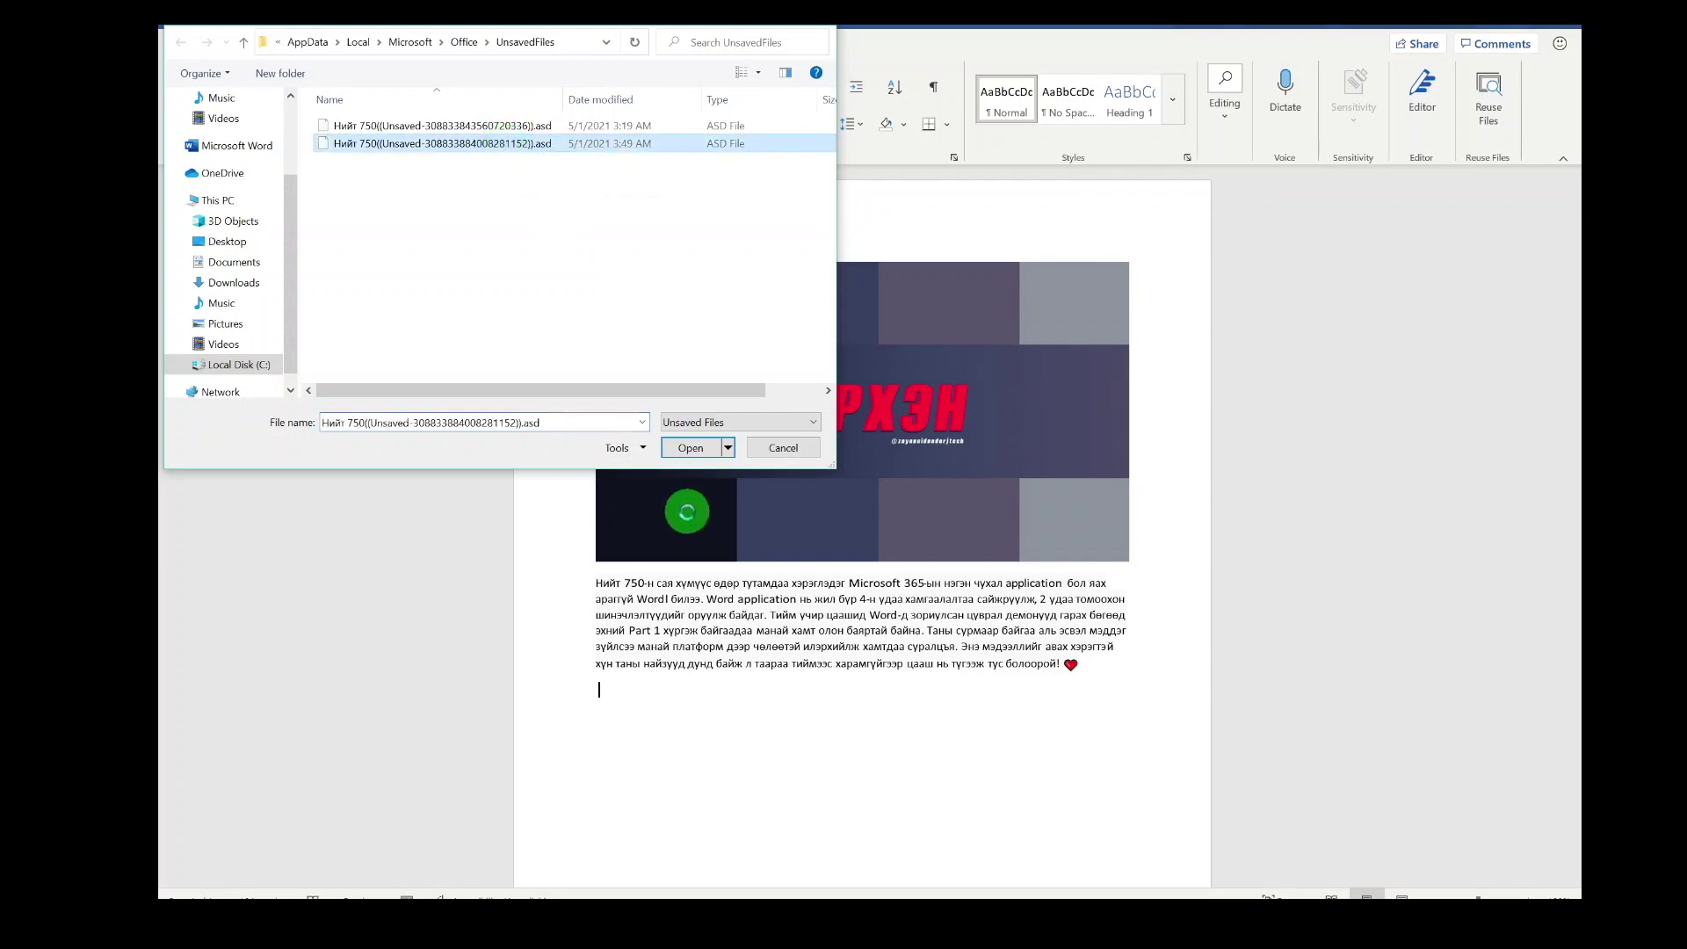
{"action": "left_click", "coordinate": [689, 448]}
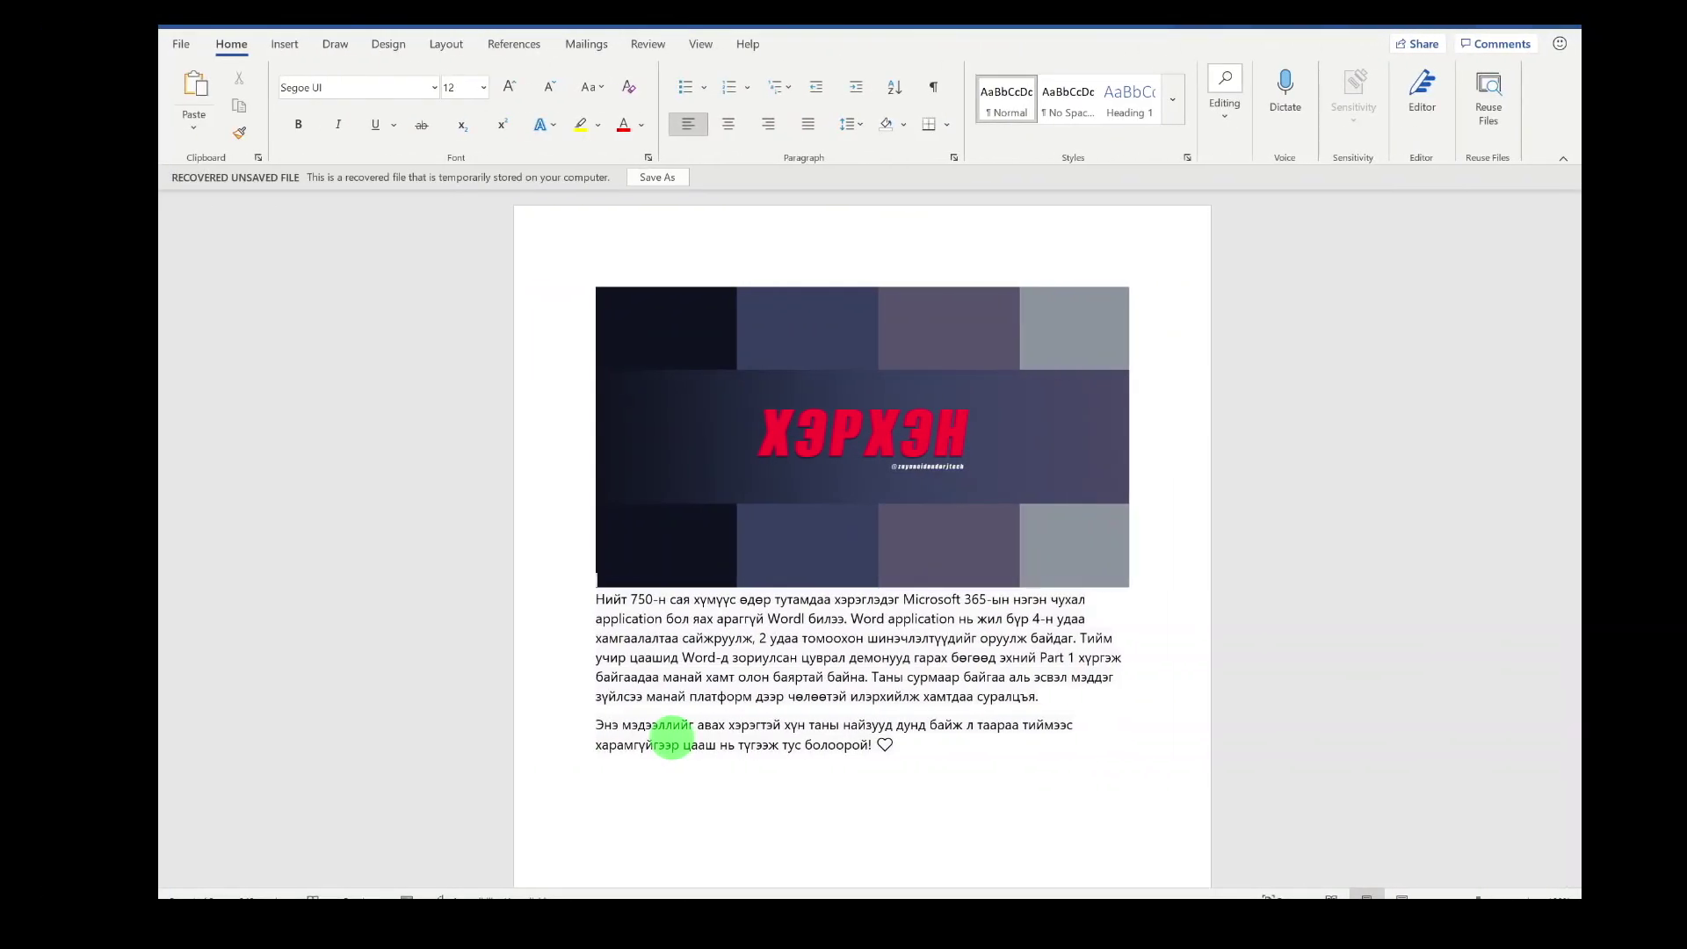
Browse to the Documents folder, select its Word document and show the alternative ways of opening it.
{"action": "left_click", "coordinate": [181, 44]}
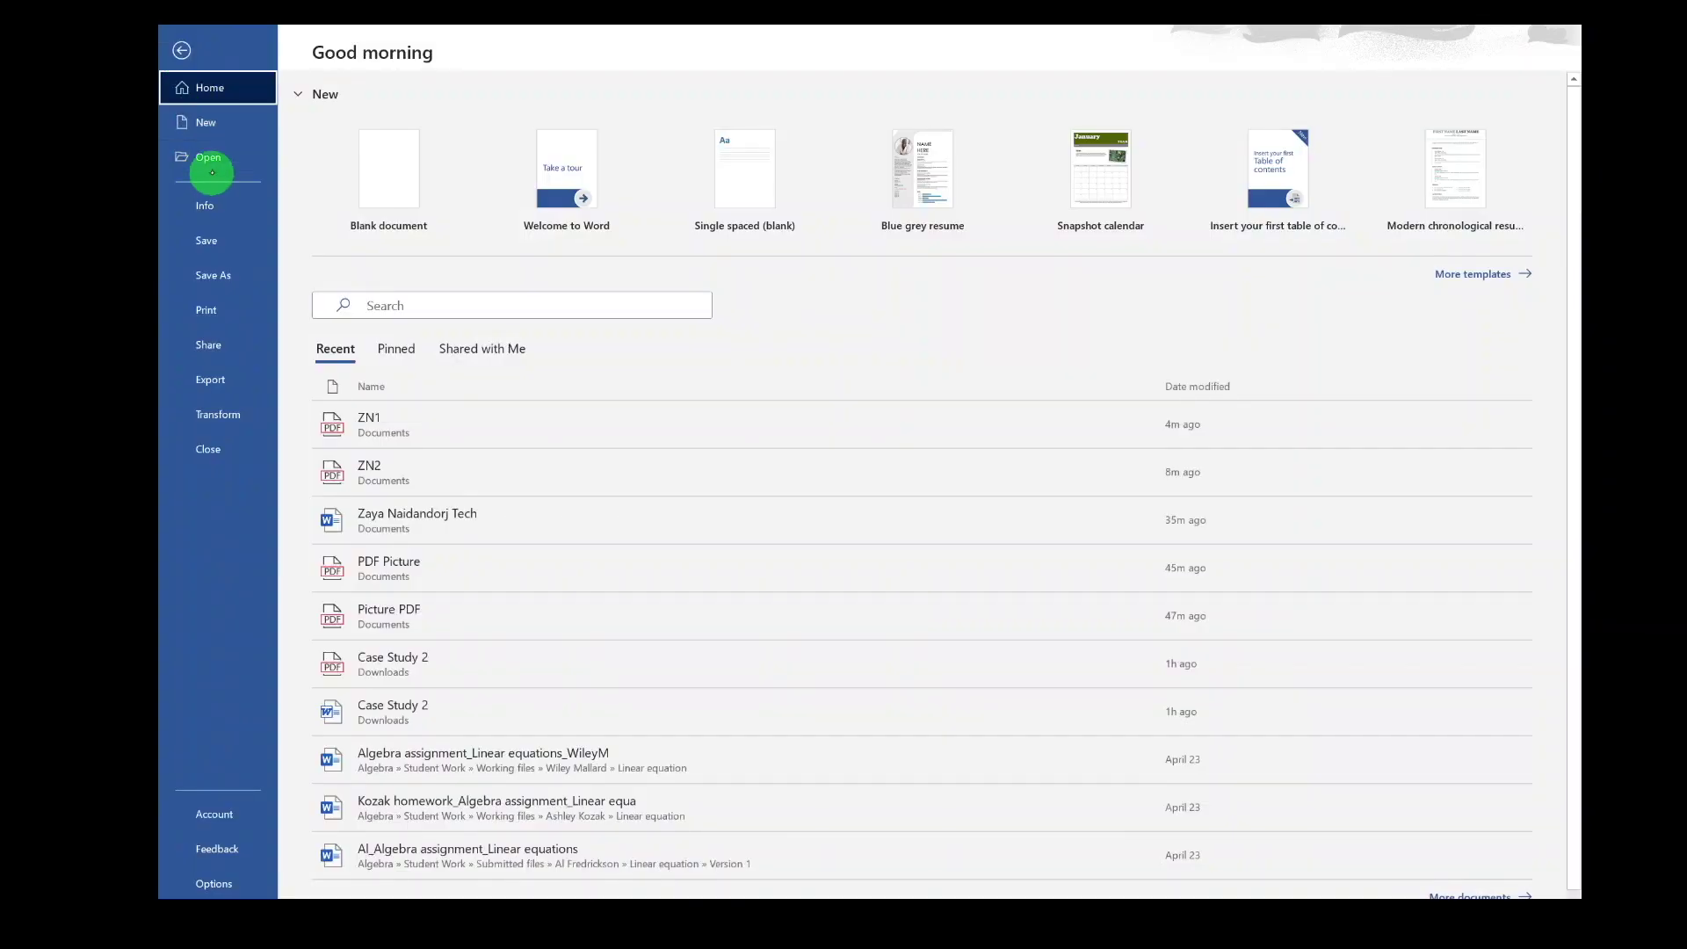
{"action": "left_click", "coordinate": [212, 163]}
{"action": "left_click", "coordinate": [434, 429]}
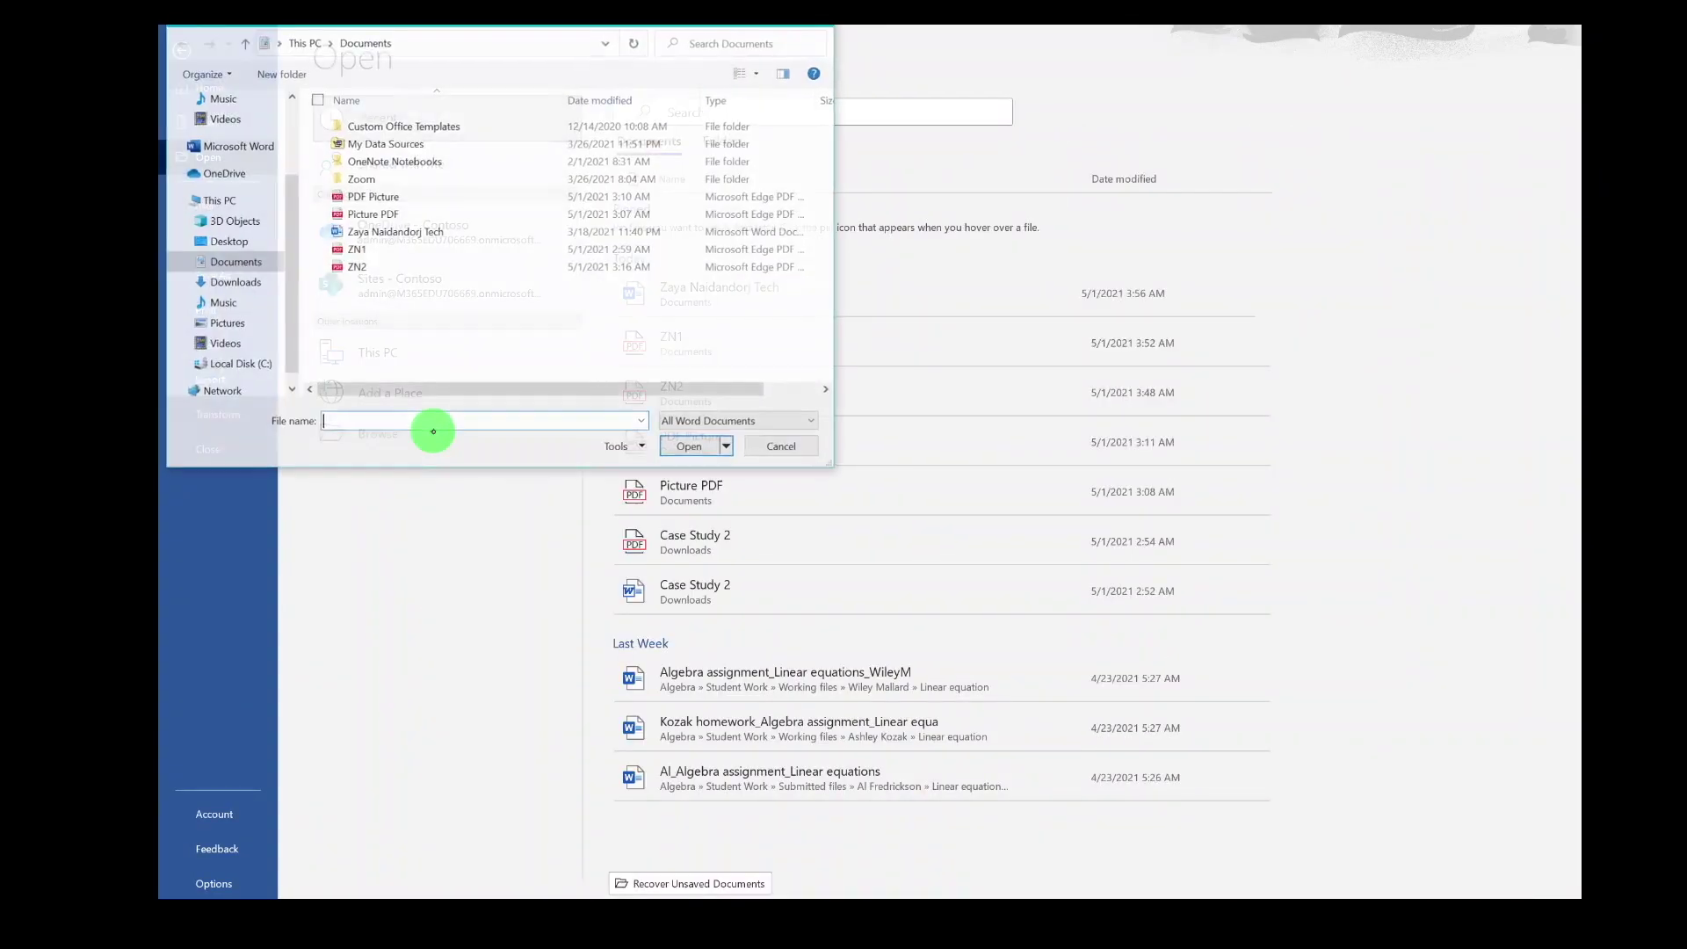
{"action": "left_click", "coordinate": [459, 232]}
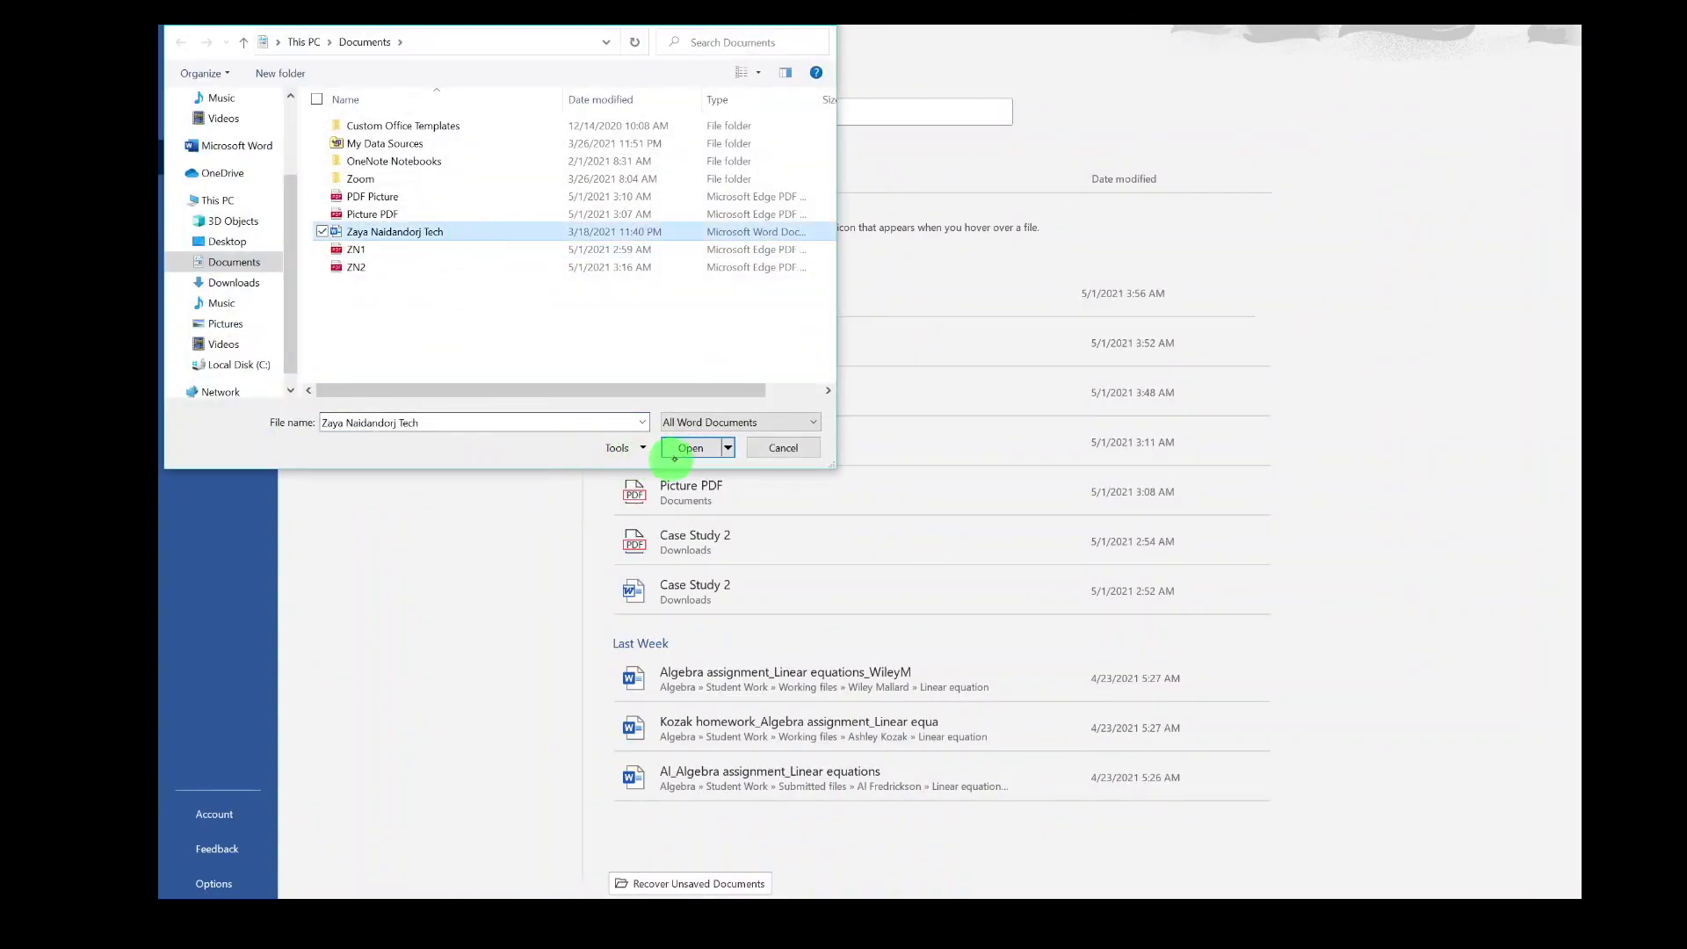
{"action": "left_click", "coordinate": [727, 448]}
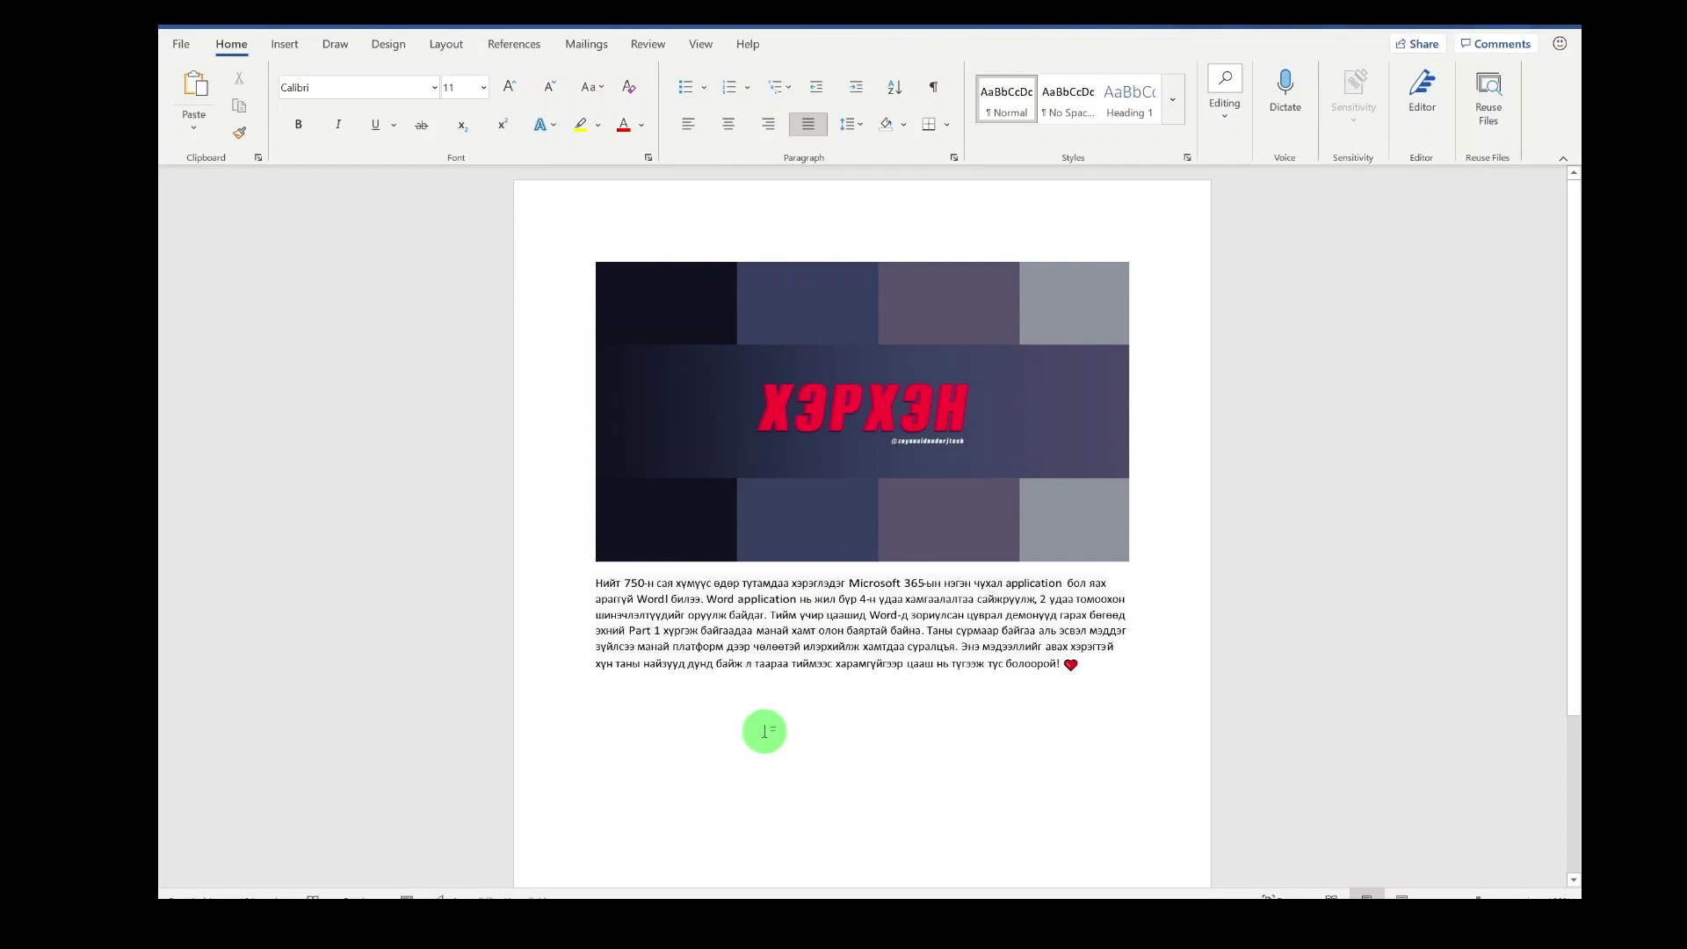
Pin the Word version of Case Study 2 in the list of recent documents.
{"action": "left_click", "coordinate": [182, 45]}
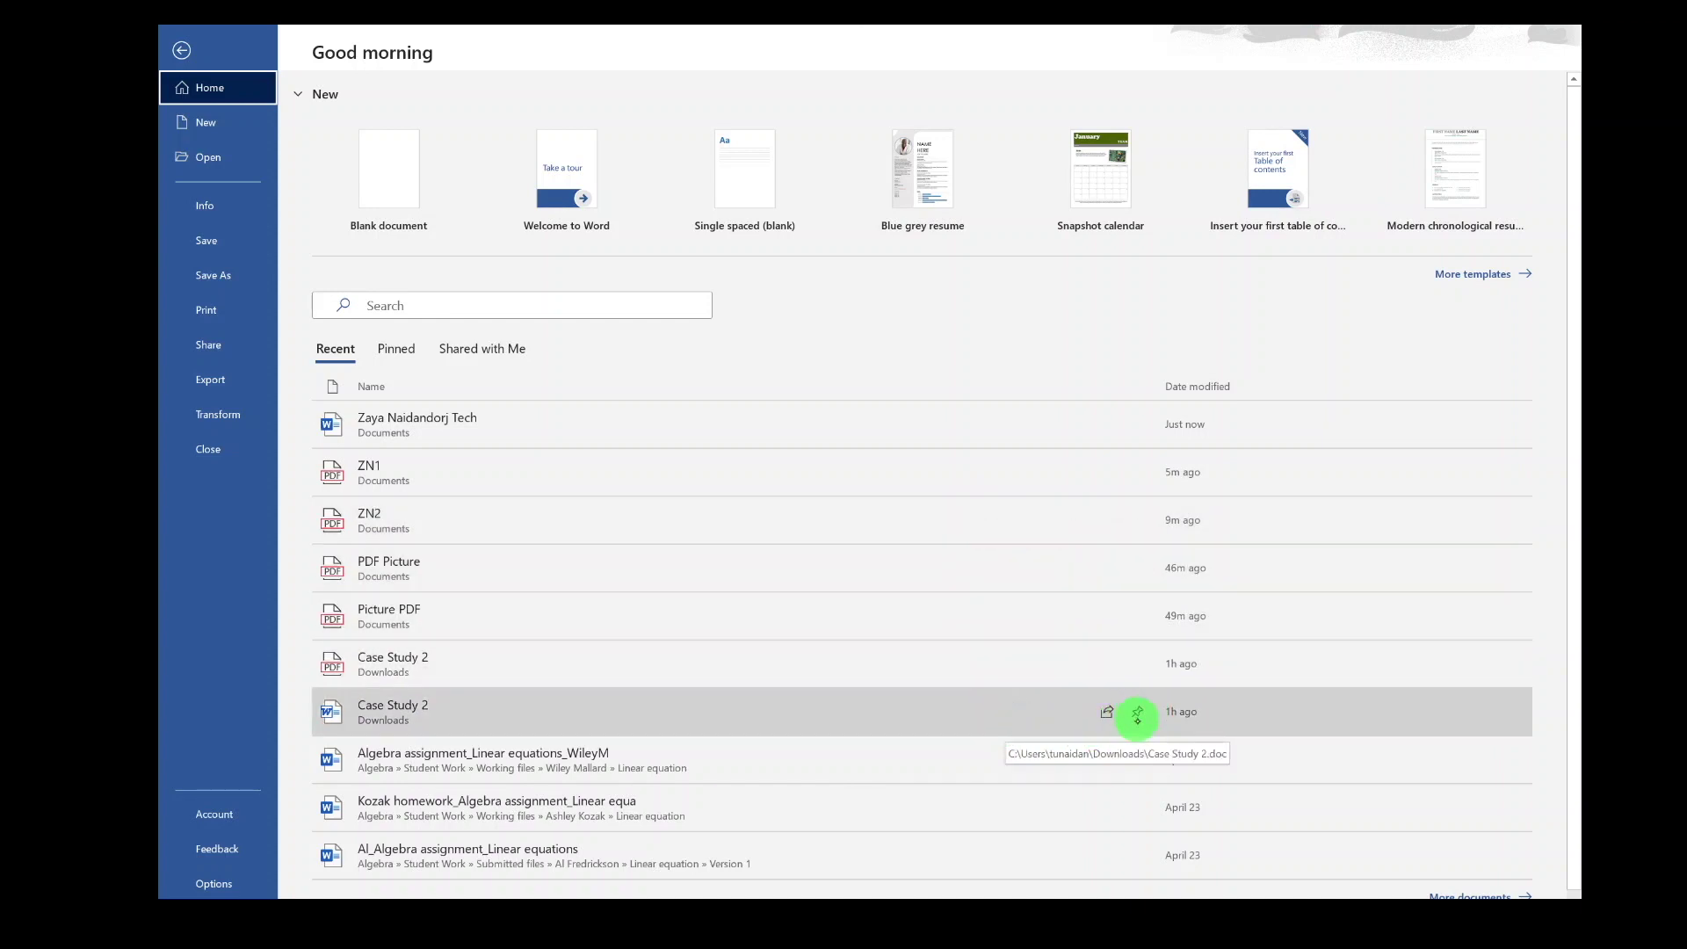
{"action": "left_click", "coordinate": [1136, 712]}
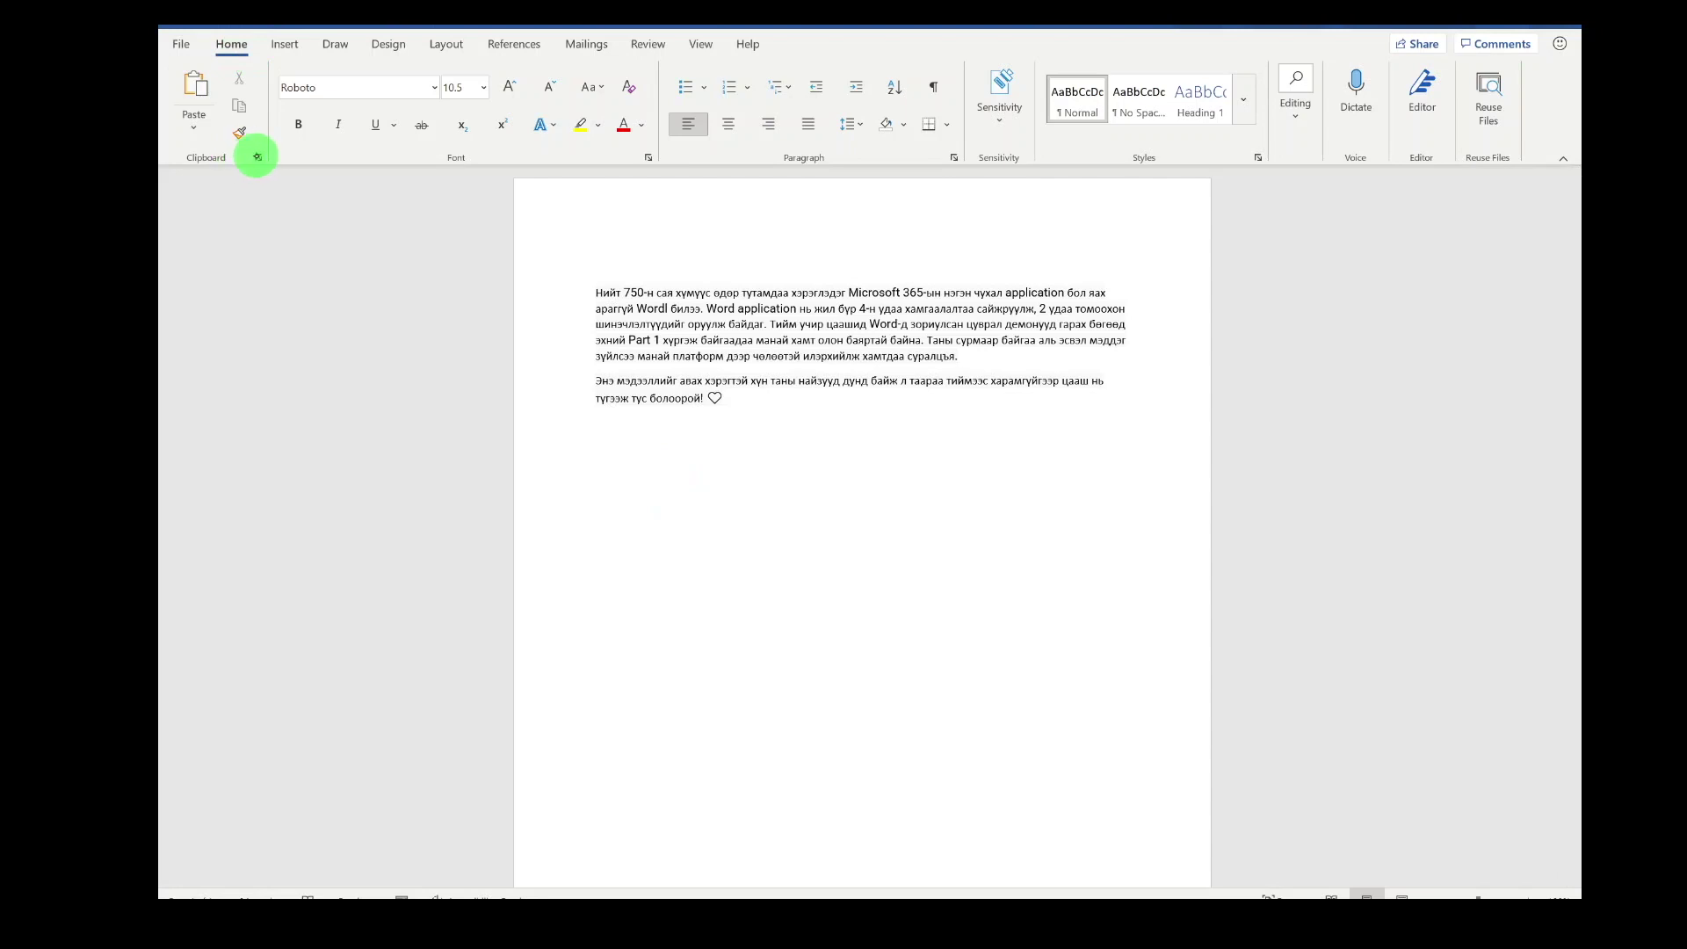
Show the Office clipboard contents and copy the document's first sentence to it.
{"action": "left_click", "coordinate": [258, 156]}
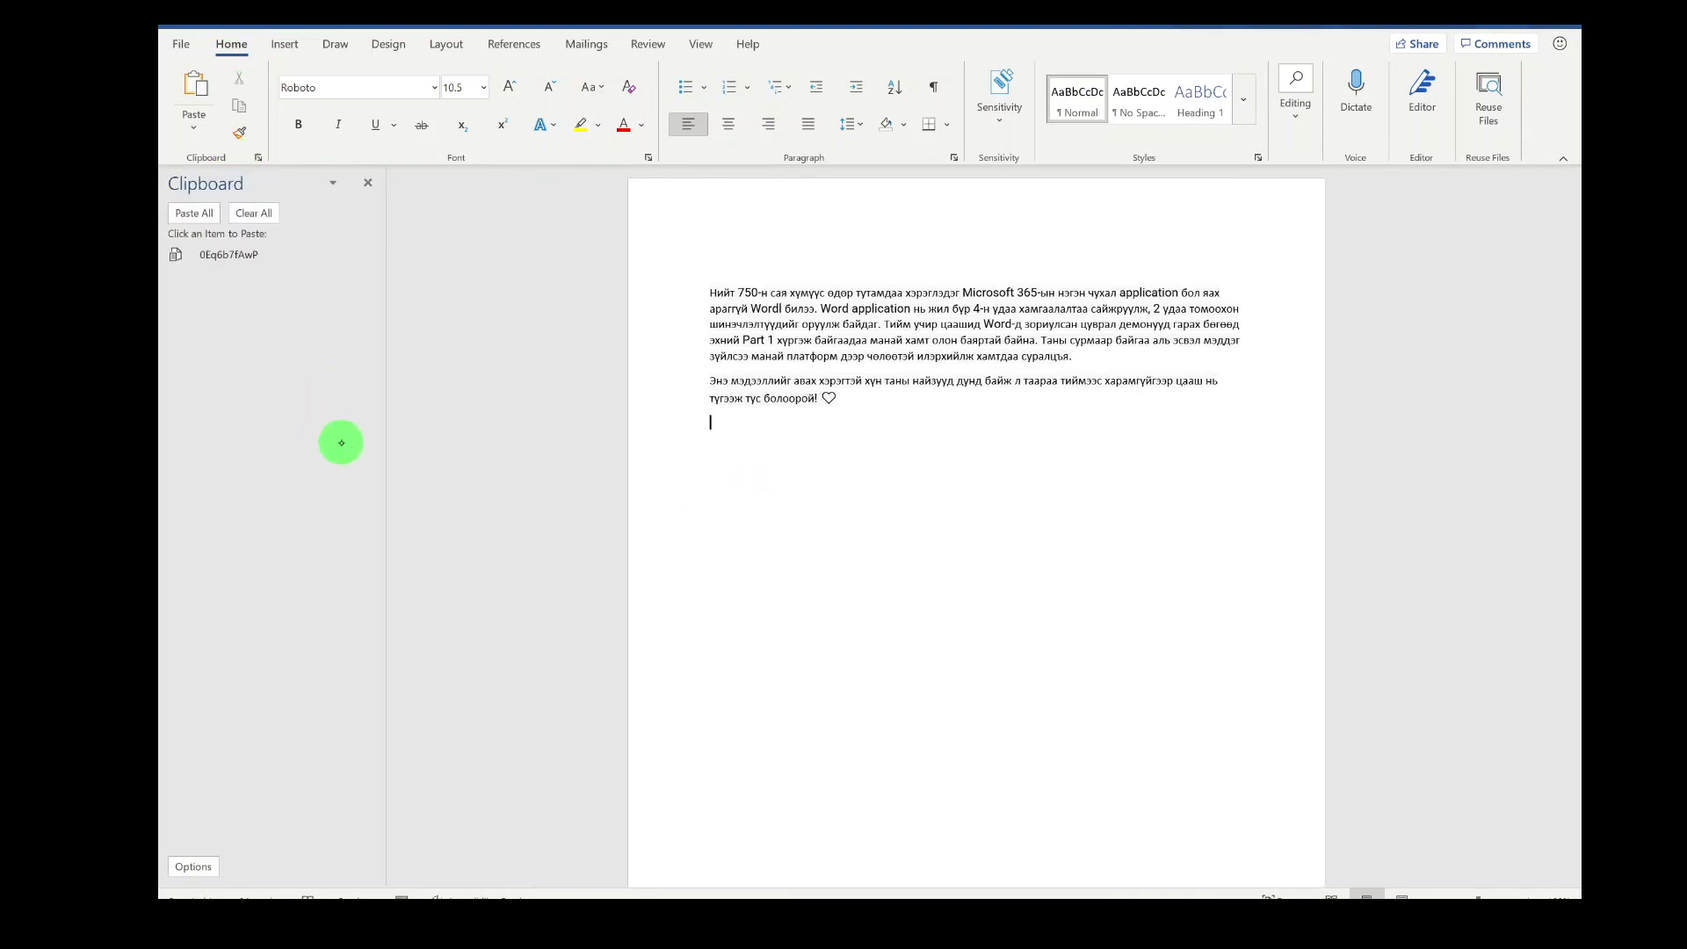
{"action": "left_click_drag", "start_coordinate": [815, 309], "coordinate": [689, 298]}
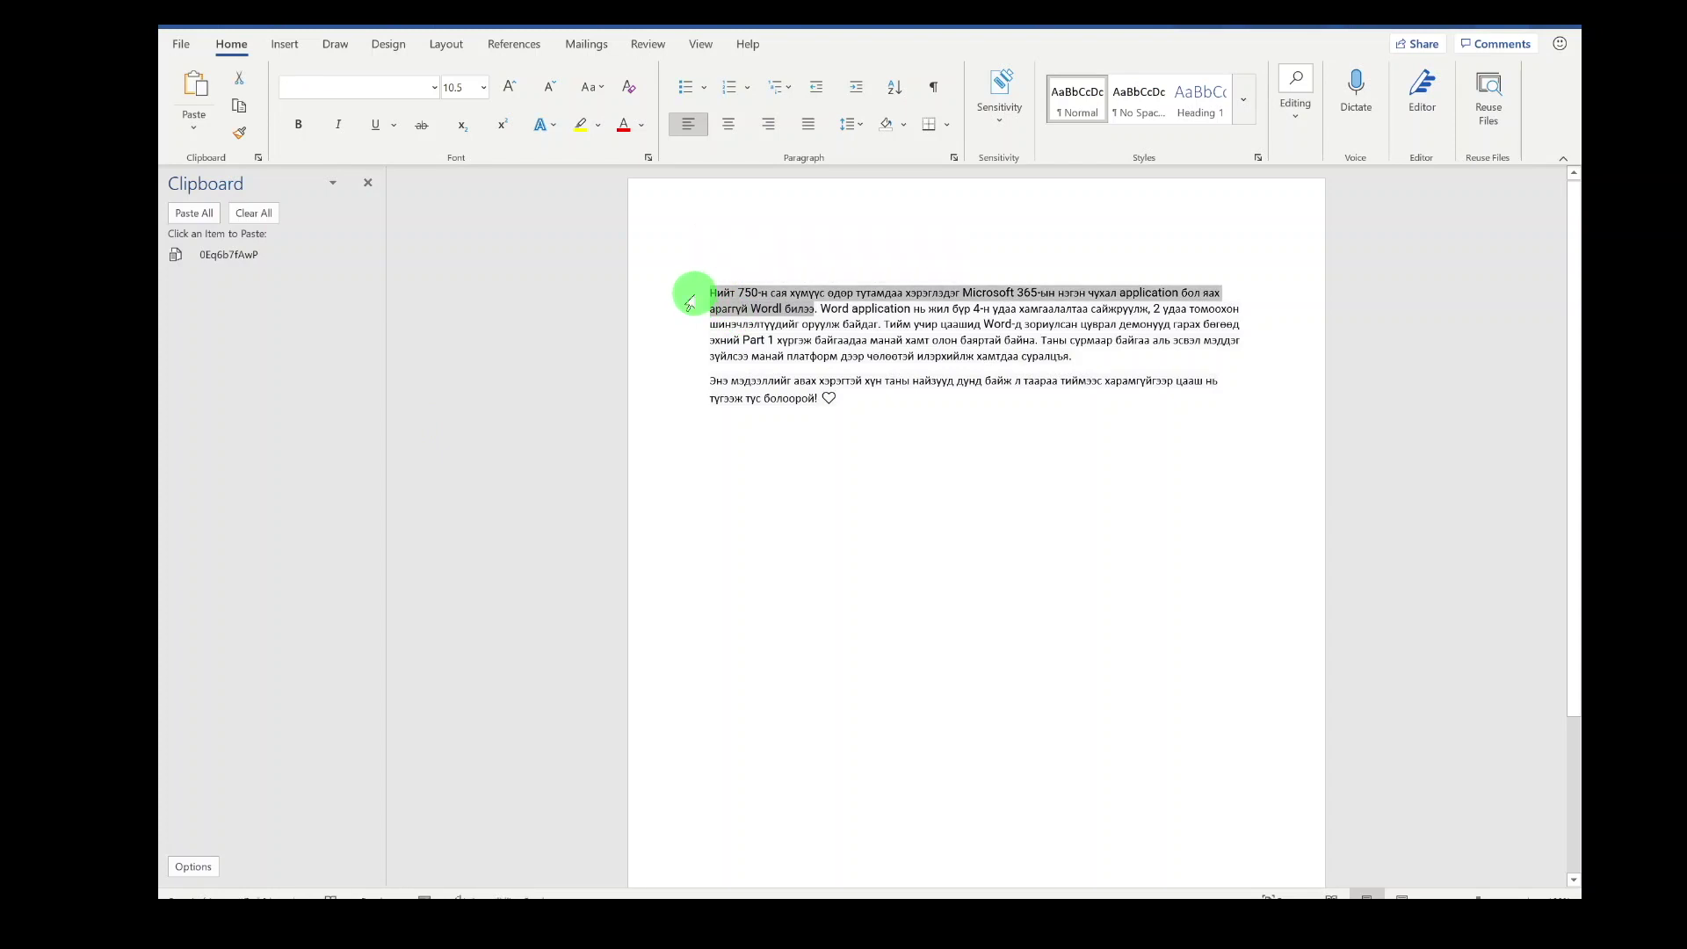
{"action": "key", "text": "ctrl+c"}
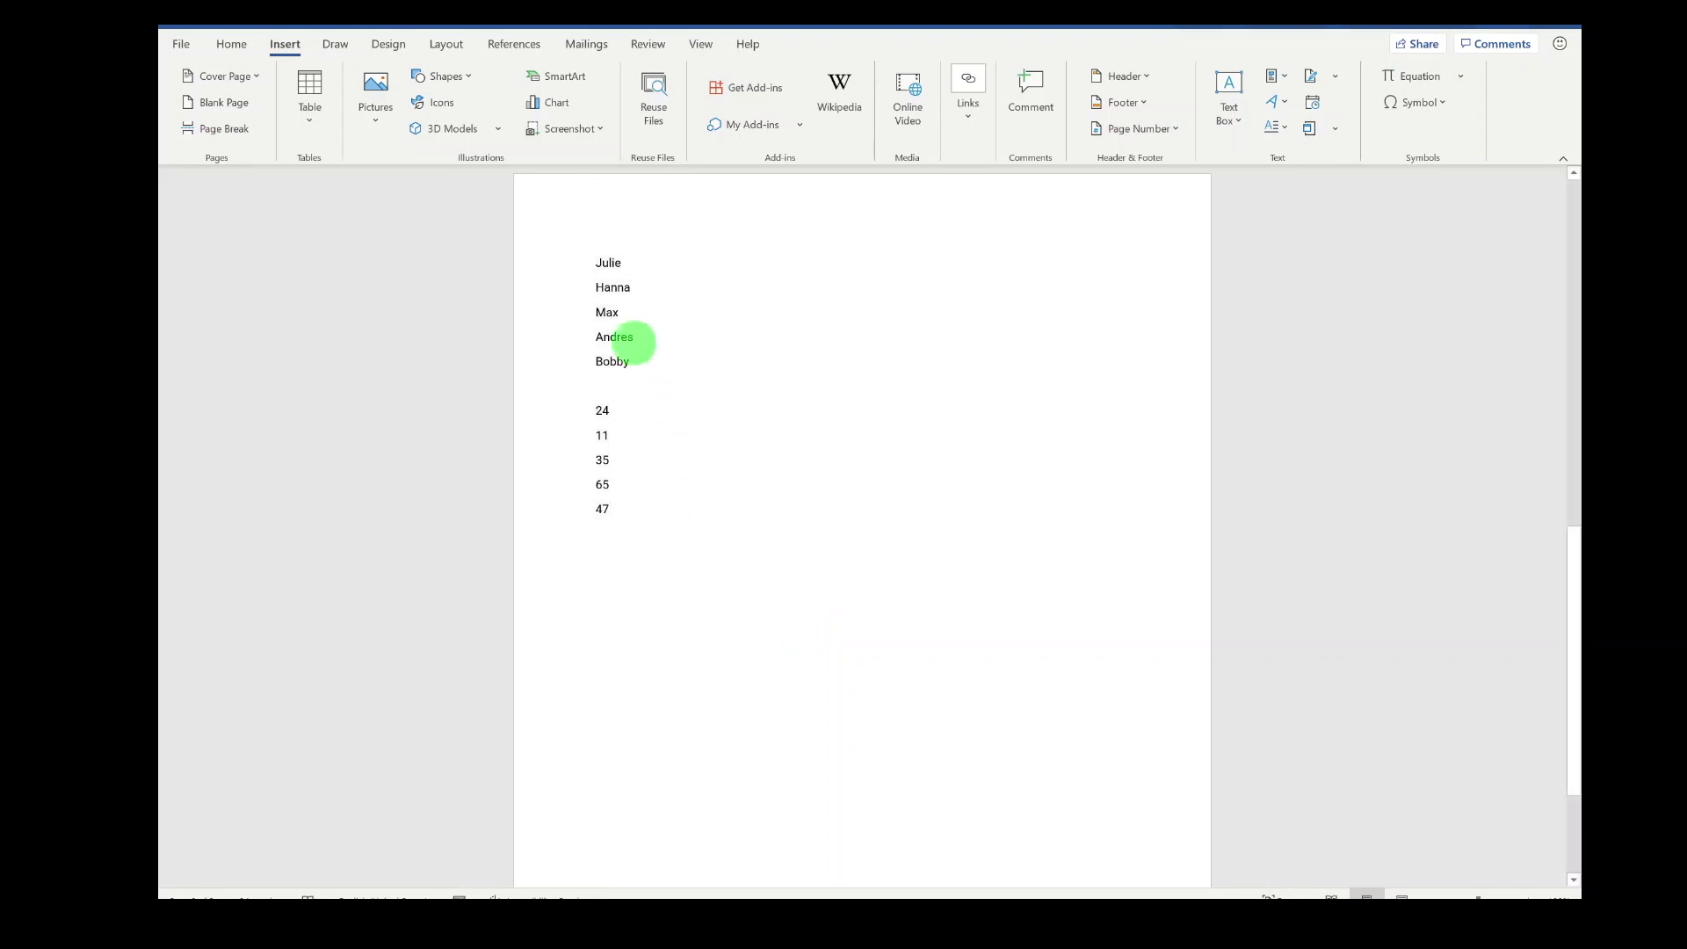
Sort the list of five names by paragraphs as text in ascending order.
{"action": "left_click_drag", "start_coordinate": [594, 262], "coordinate": [644, 360]}
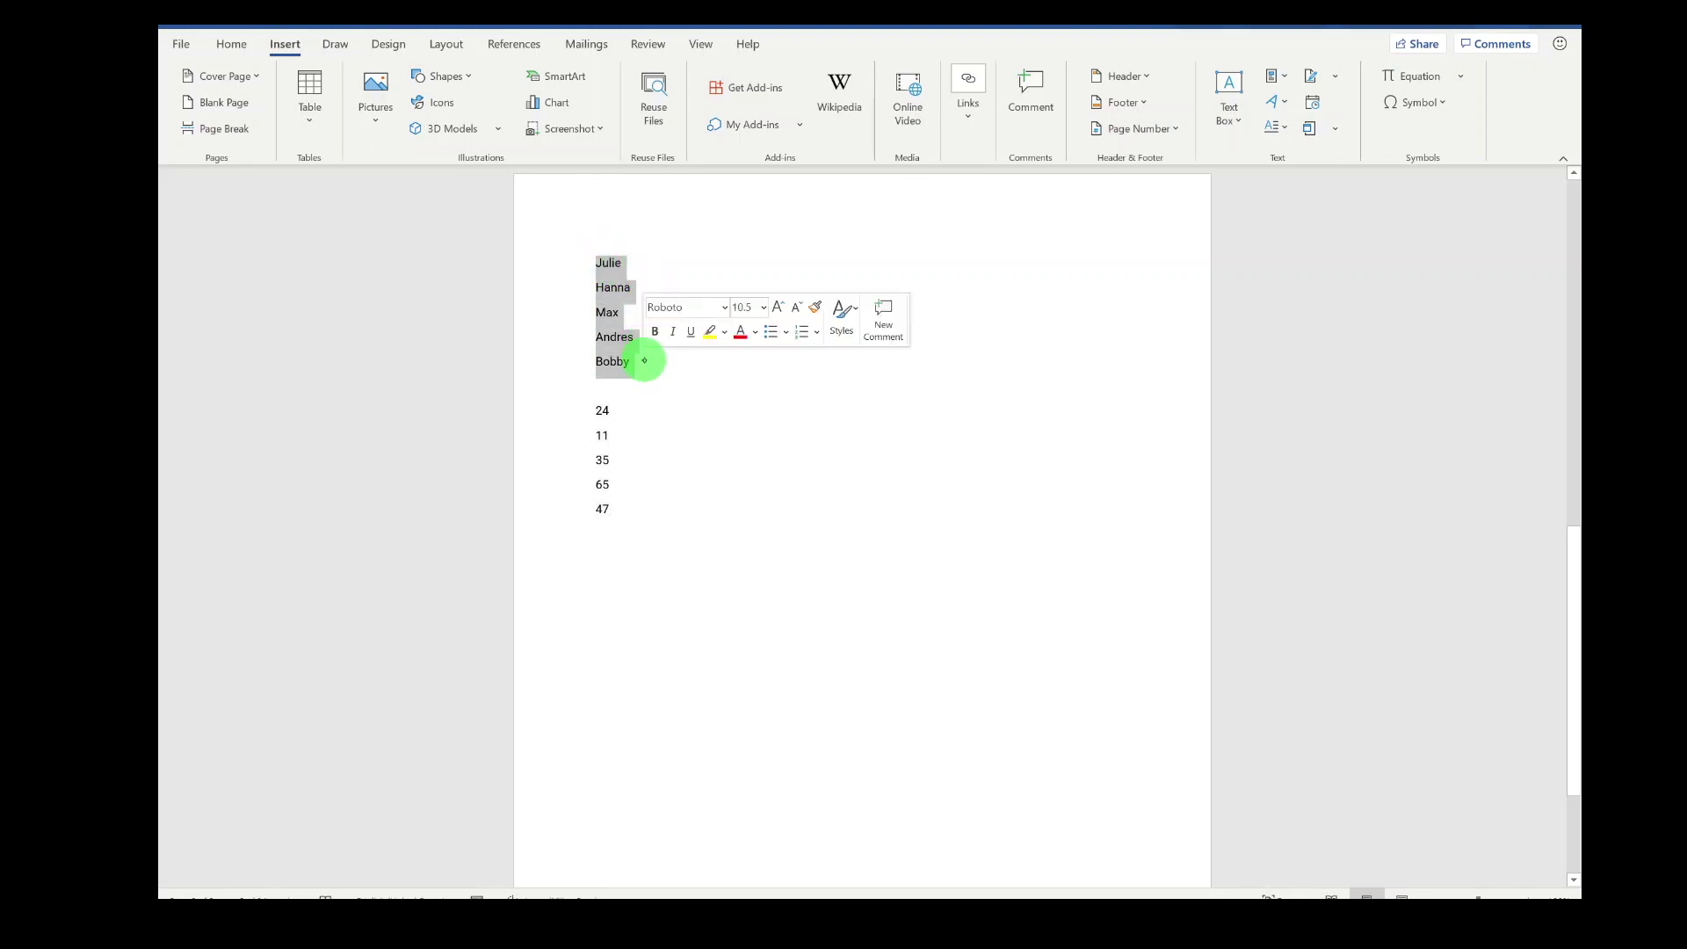
{"action": "left_click", "coordinate": [231, 46]}
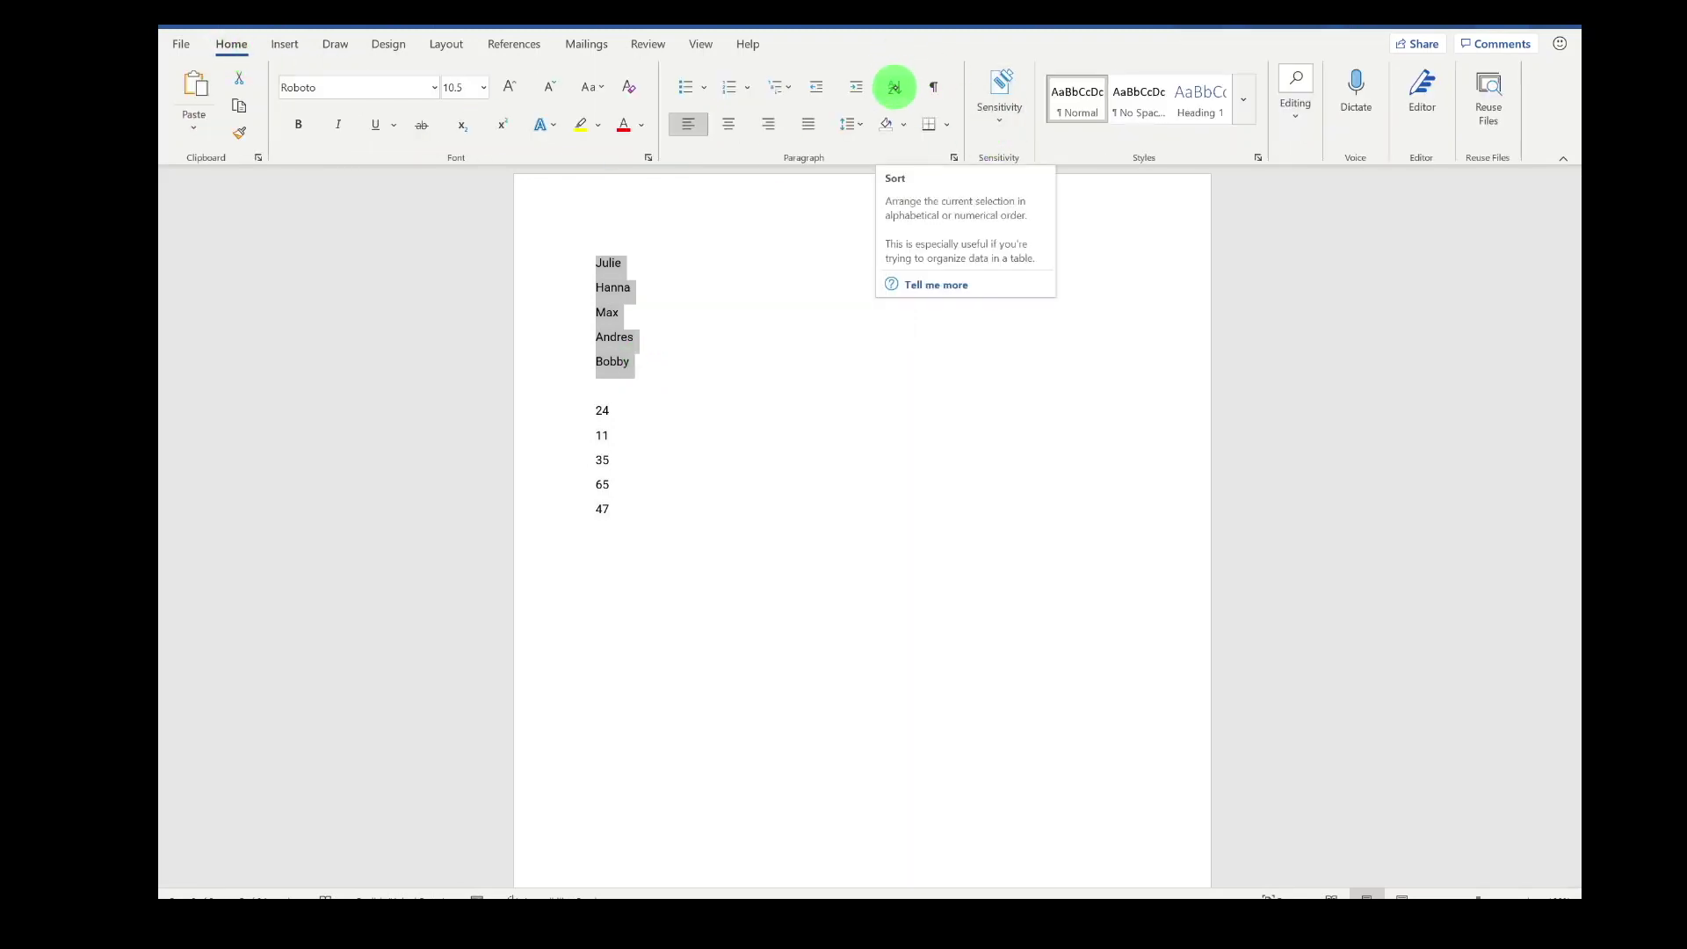
{"action": "left_click", "coordinate": [895, 87]}
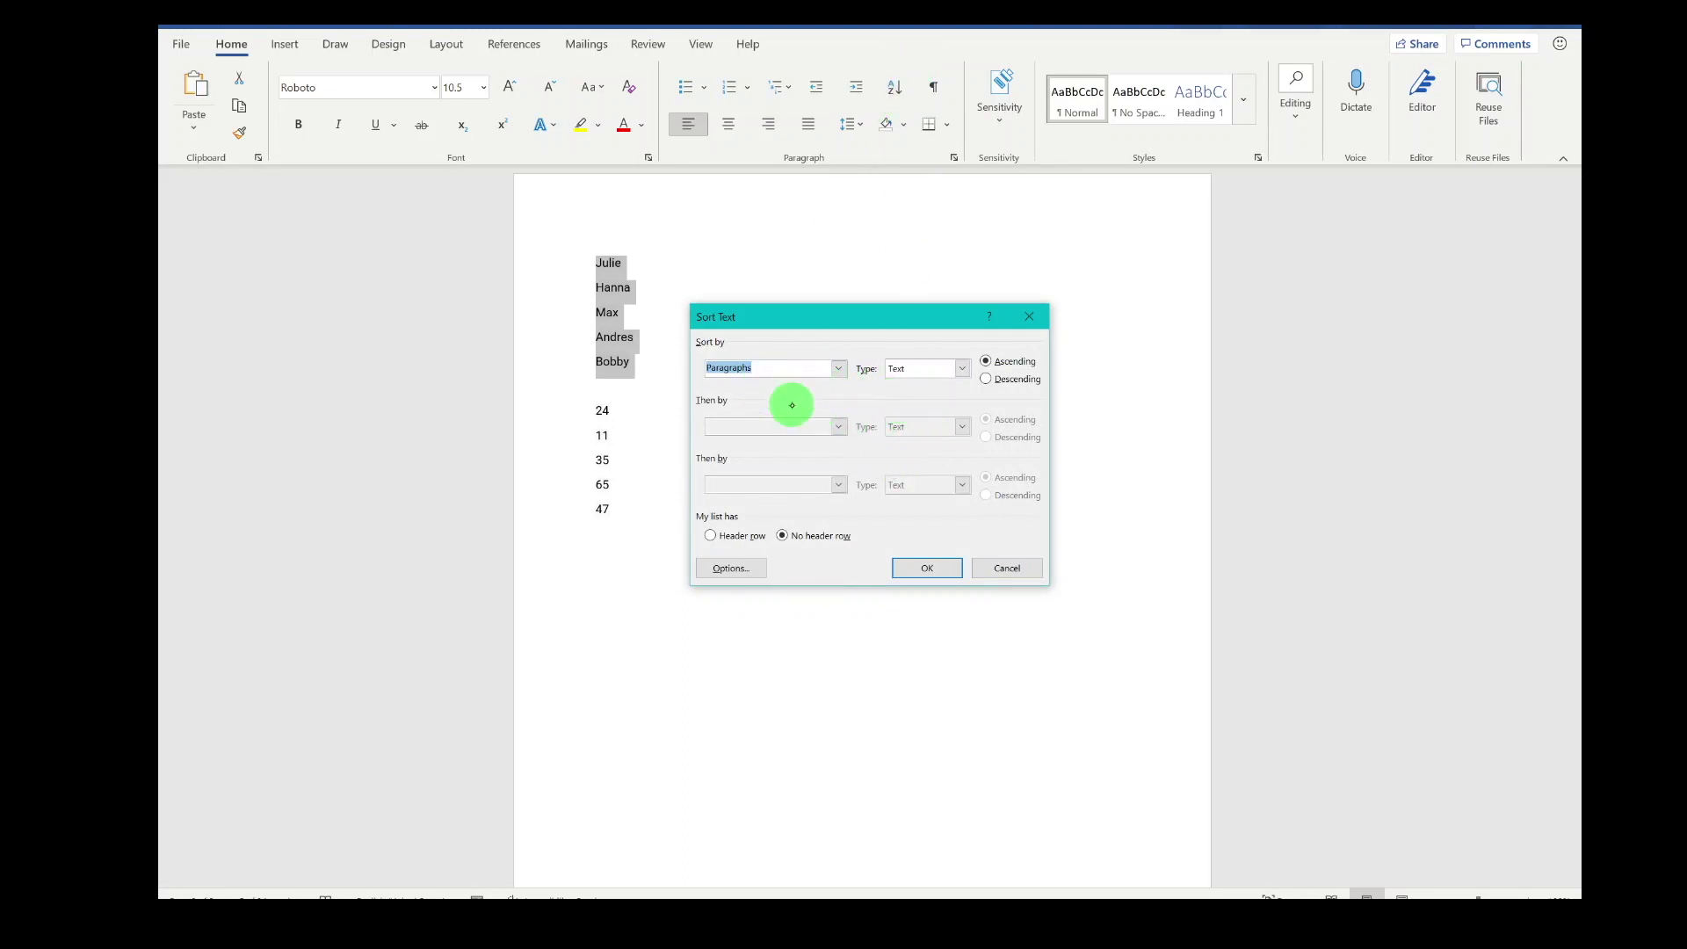
{"action": "left_click", "coordinate": [963, 370]}
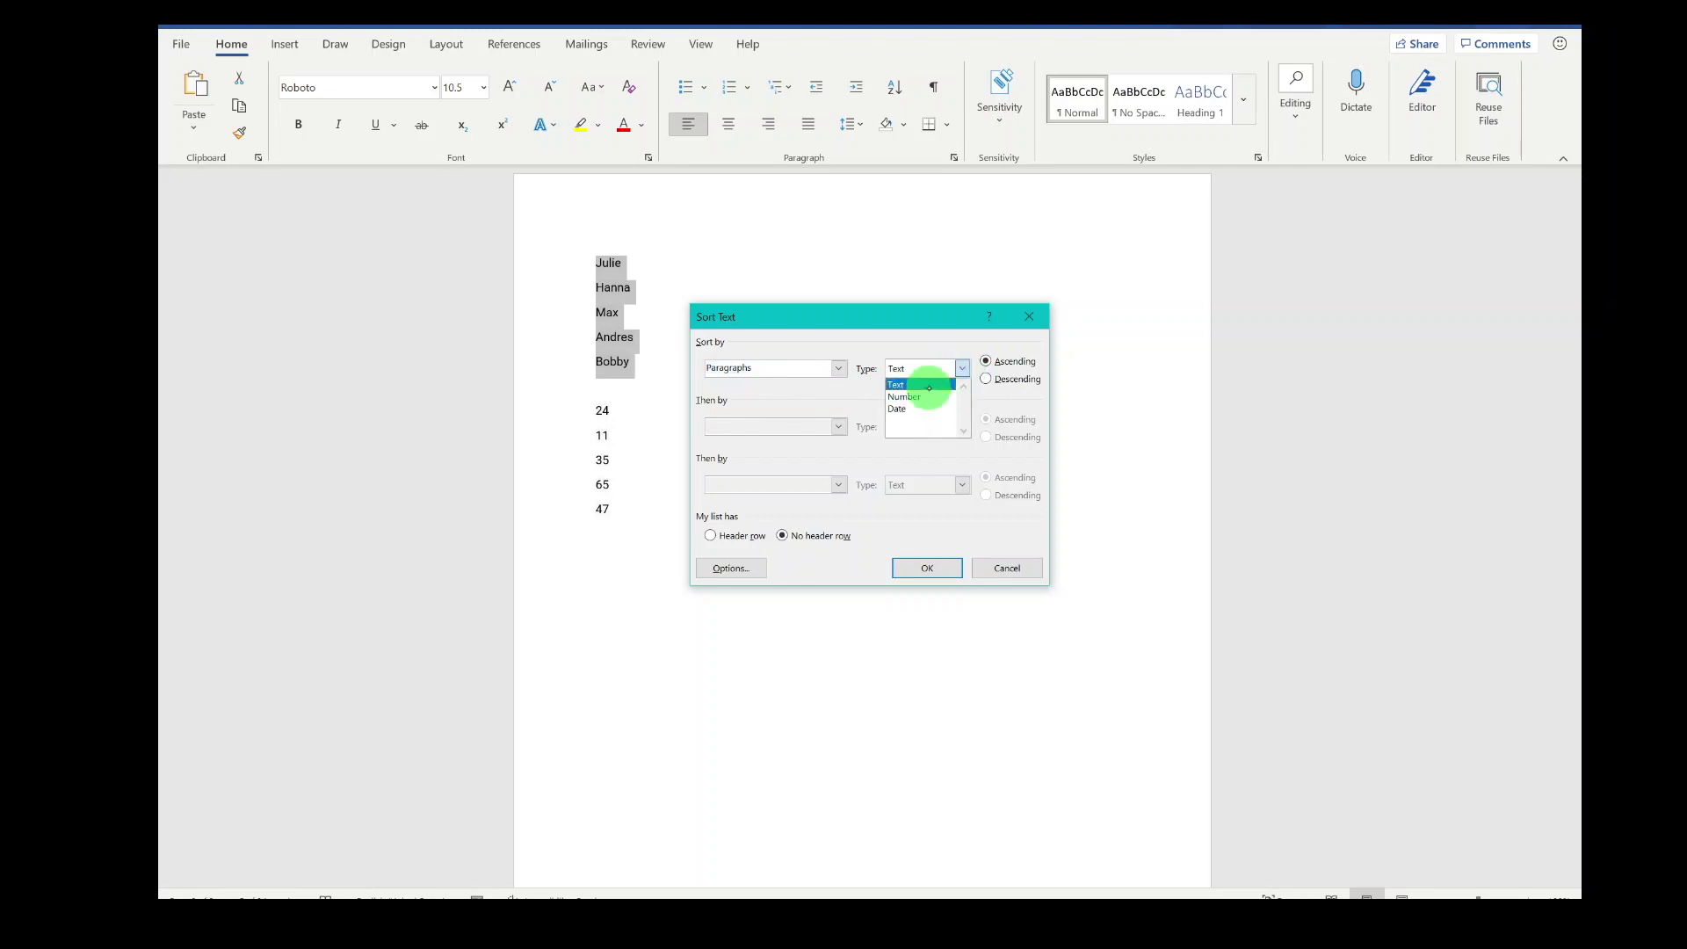
{"action": "left_click", "coordinate": [928, 388]}
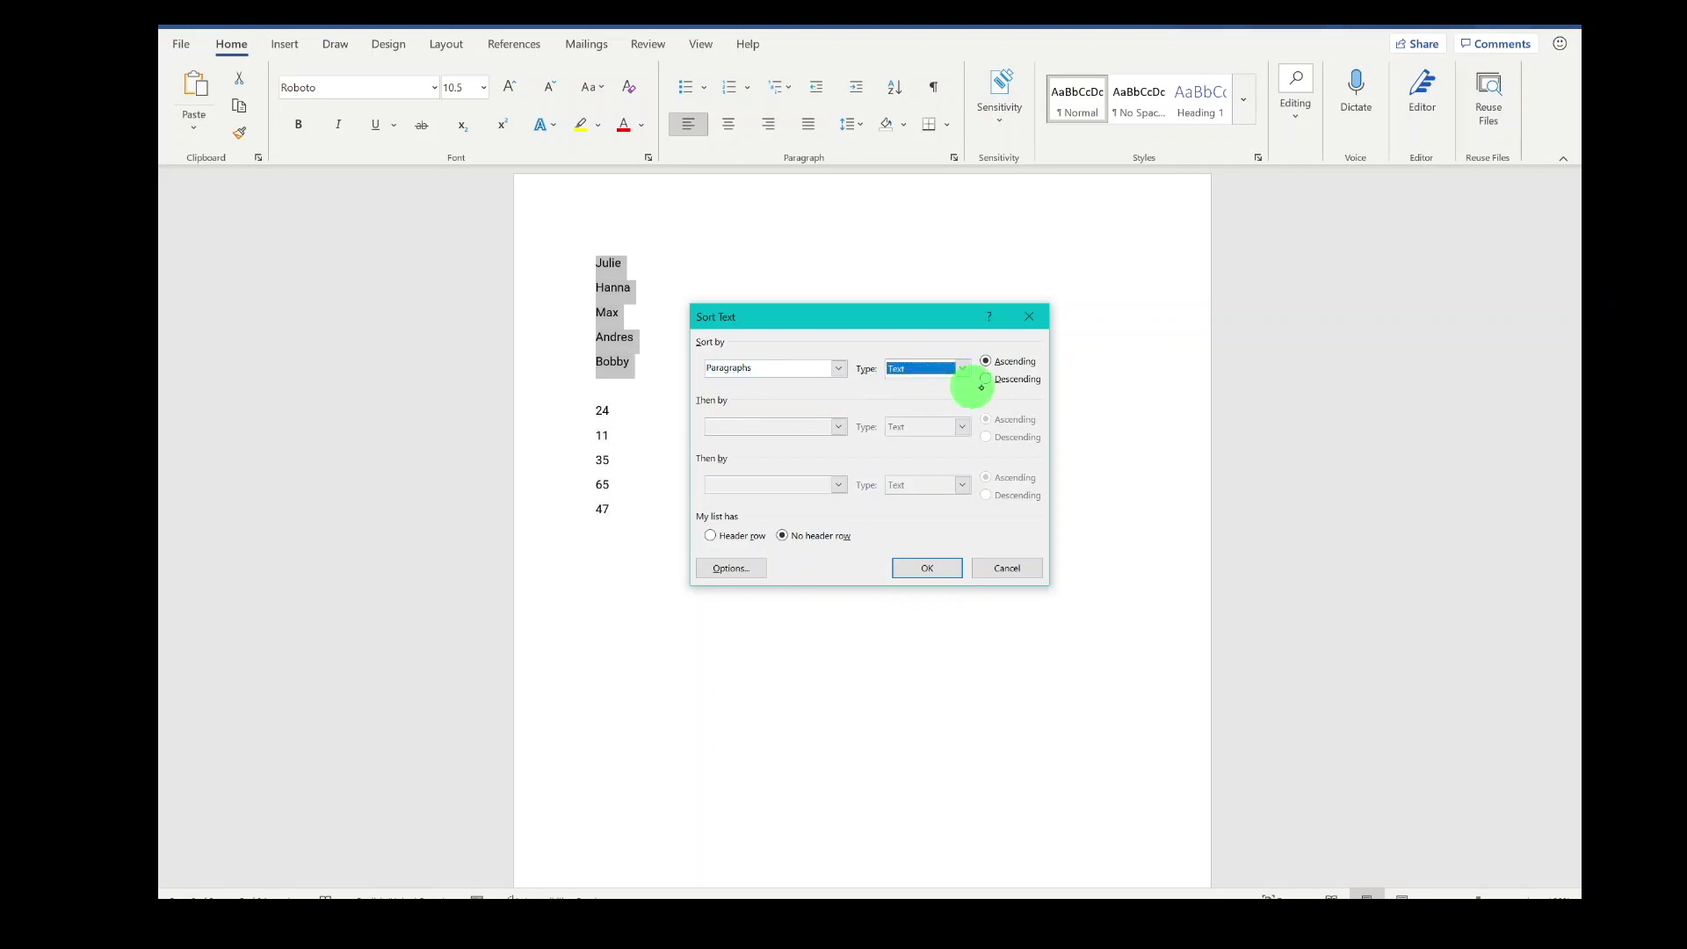
{"action": "left_click", "coordinate": [920, 568]}
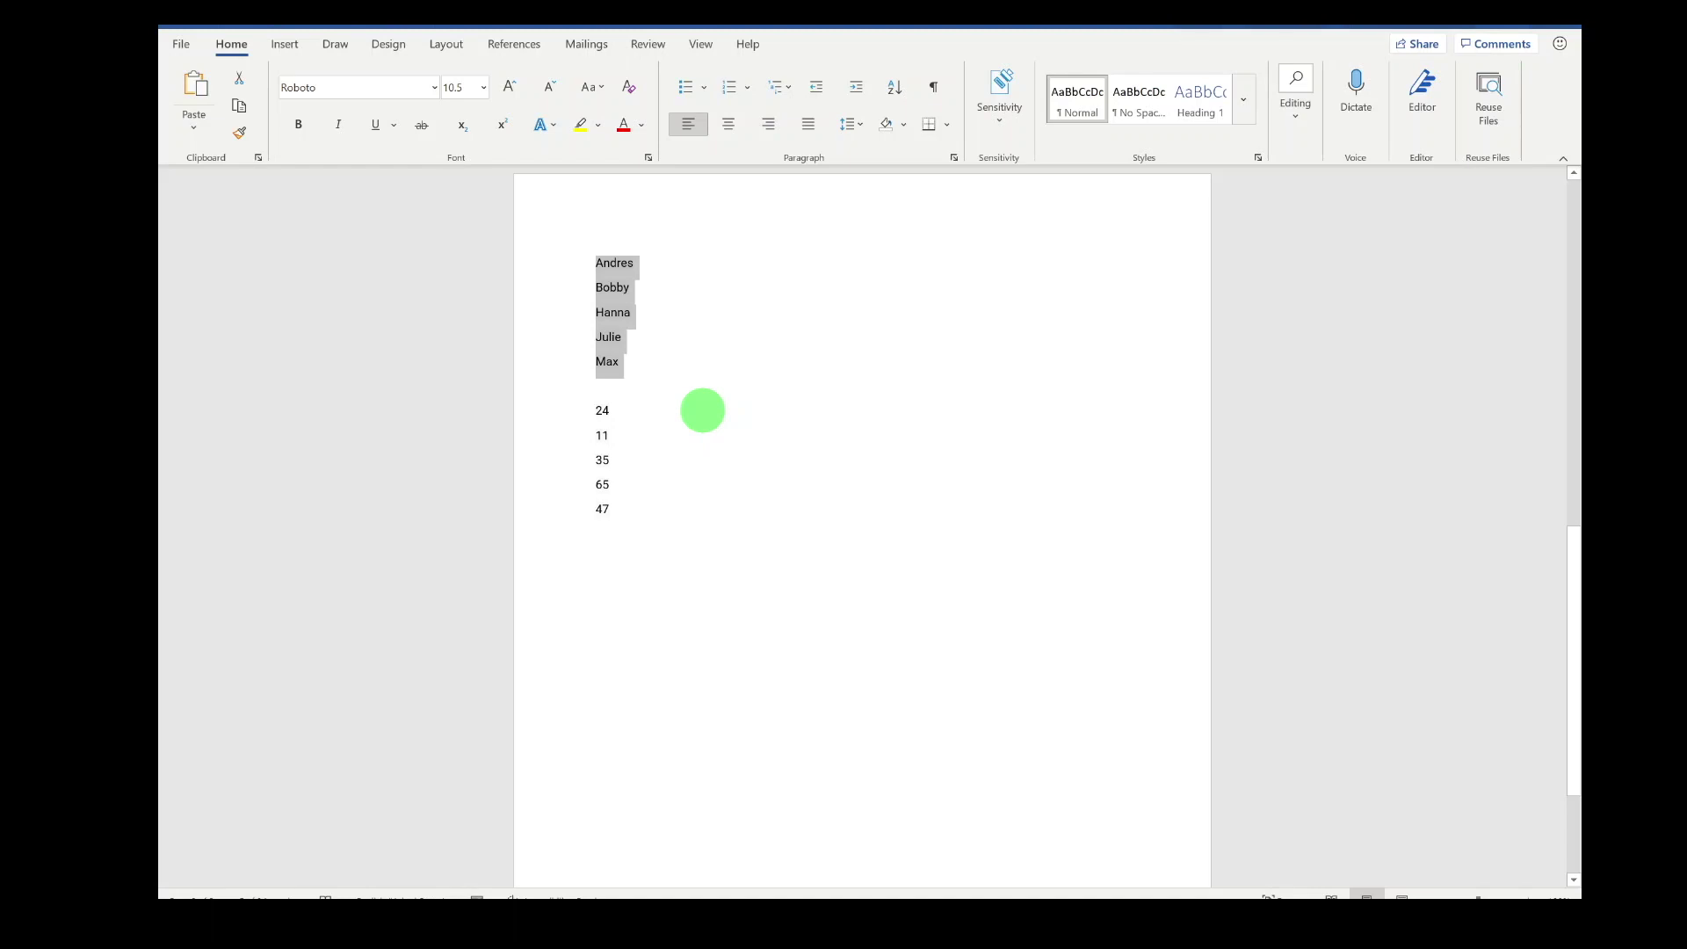
Sort the list of five numbers below the names by paragraphs as numbers in ascending order.
{"action": "left_click_drag", "start_coordinate": [590, 411], "coordinate": [606, 517]}
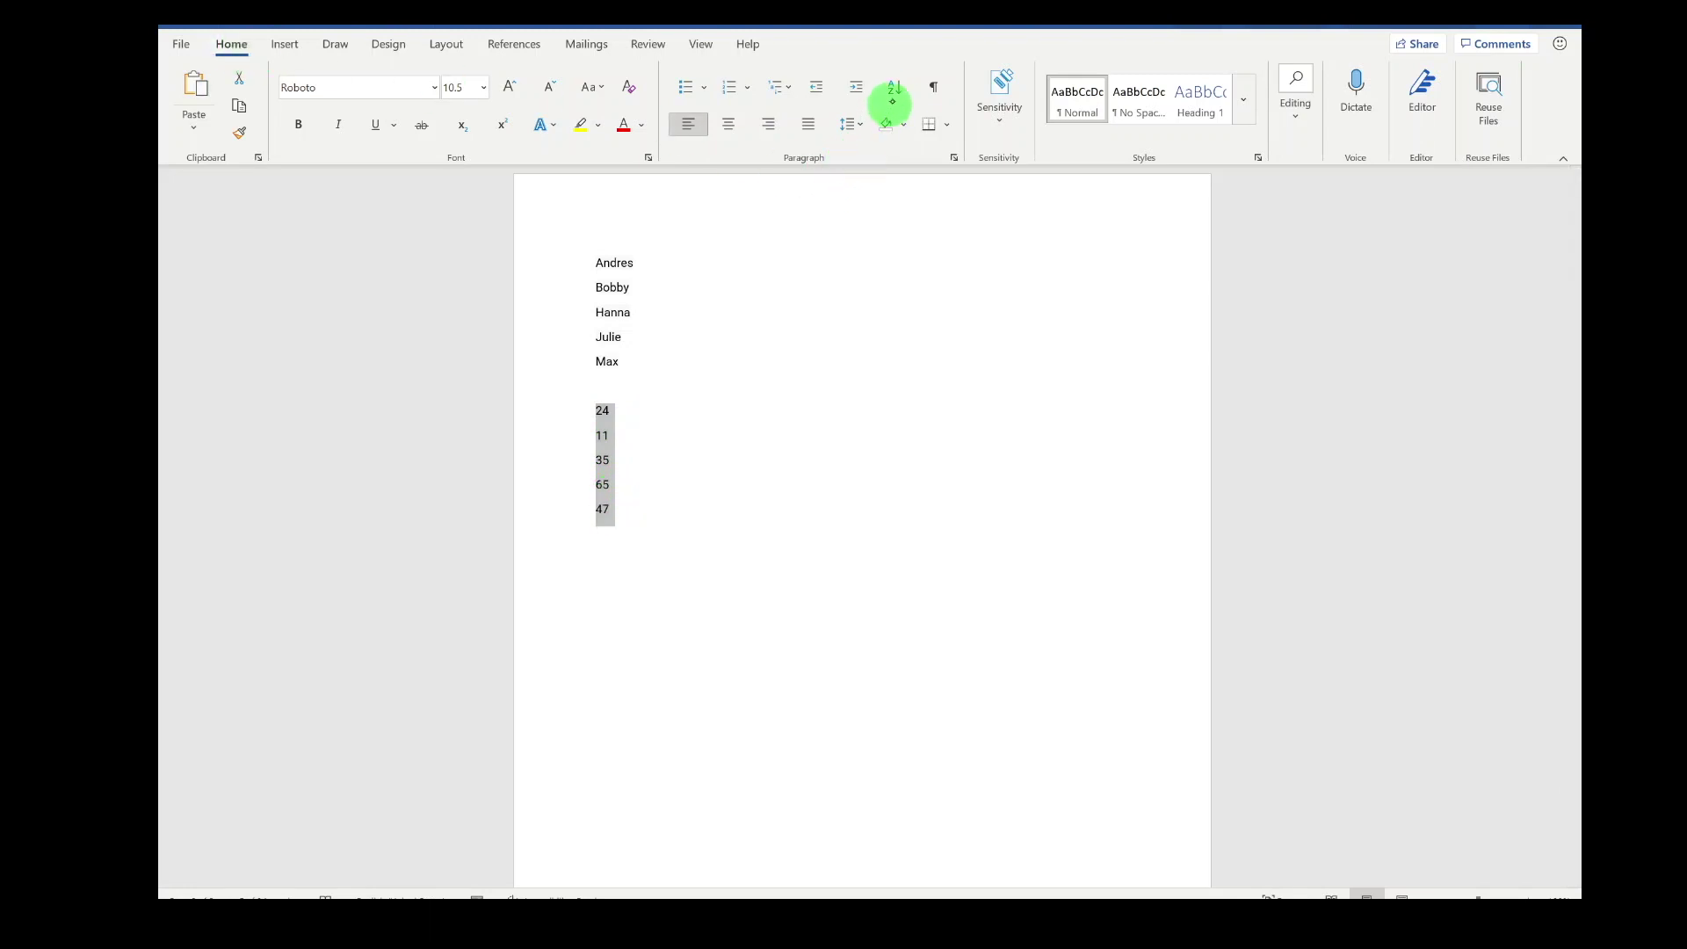
{"action": "left_click", "coordinate": [895, 88]}
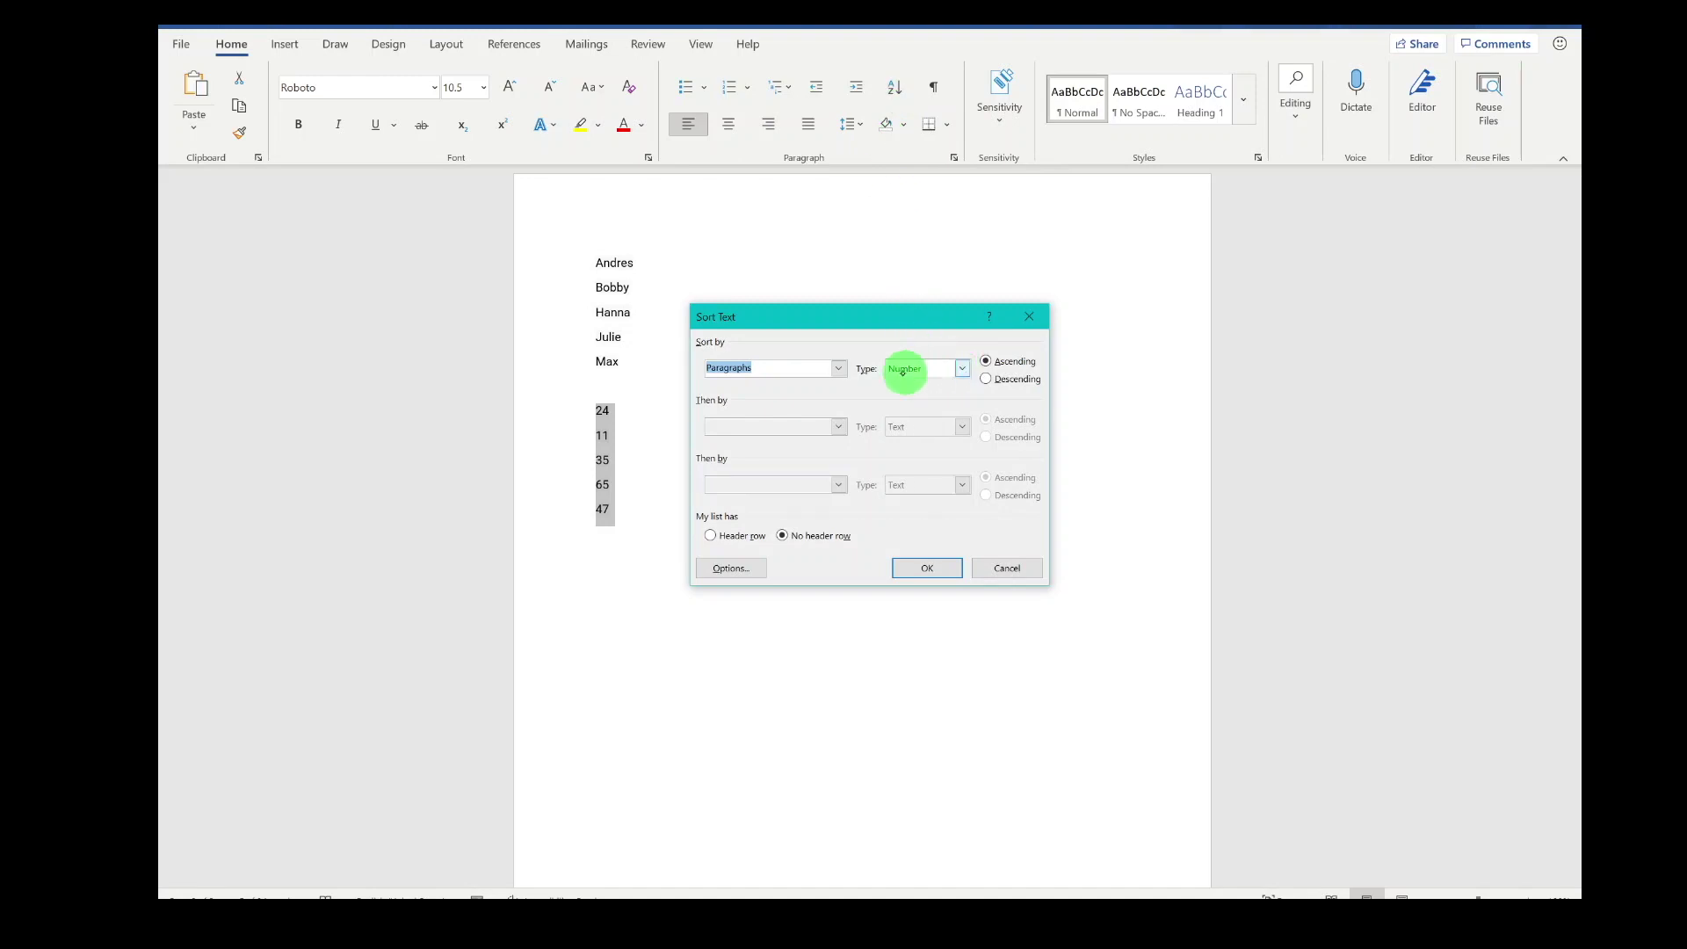
{"action": "left_click", "coordinate": [926, 569]}
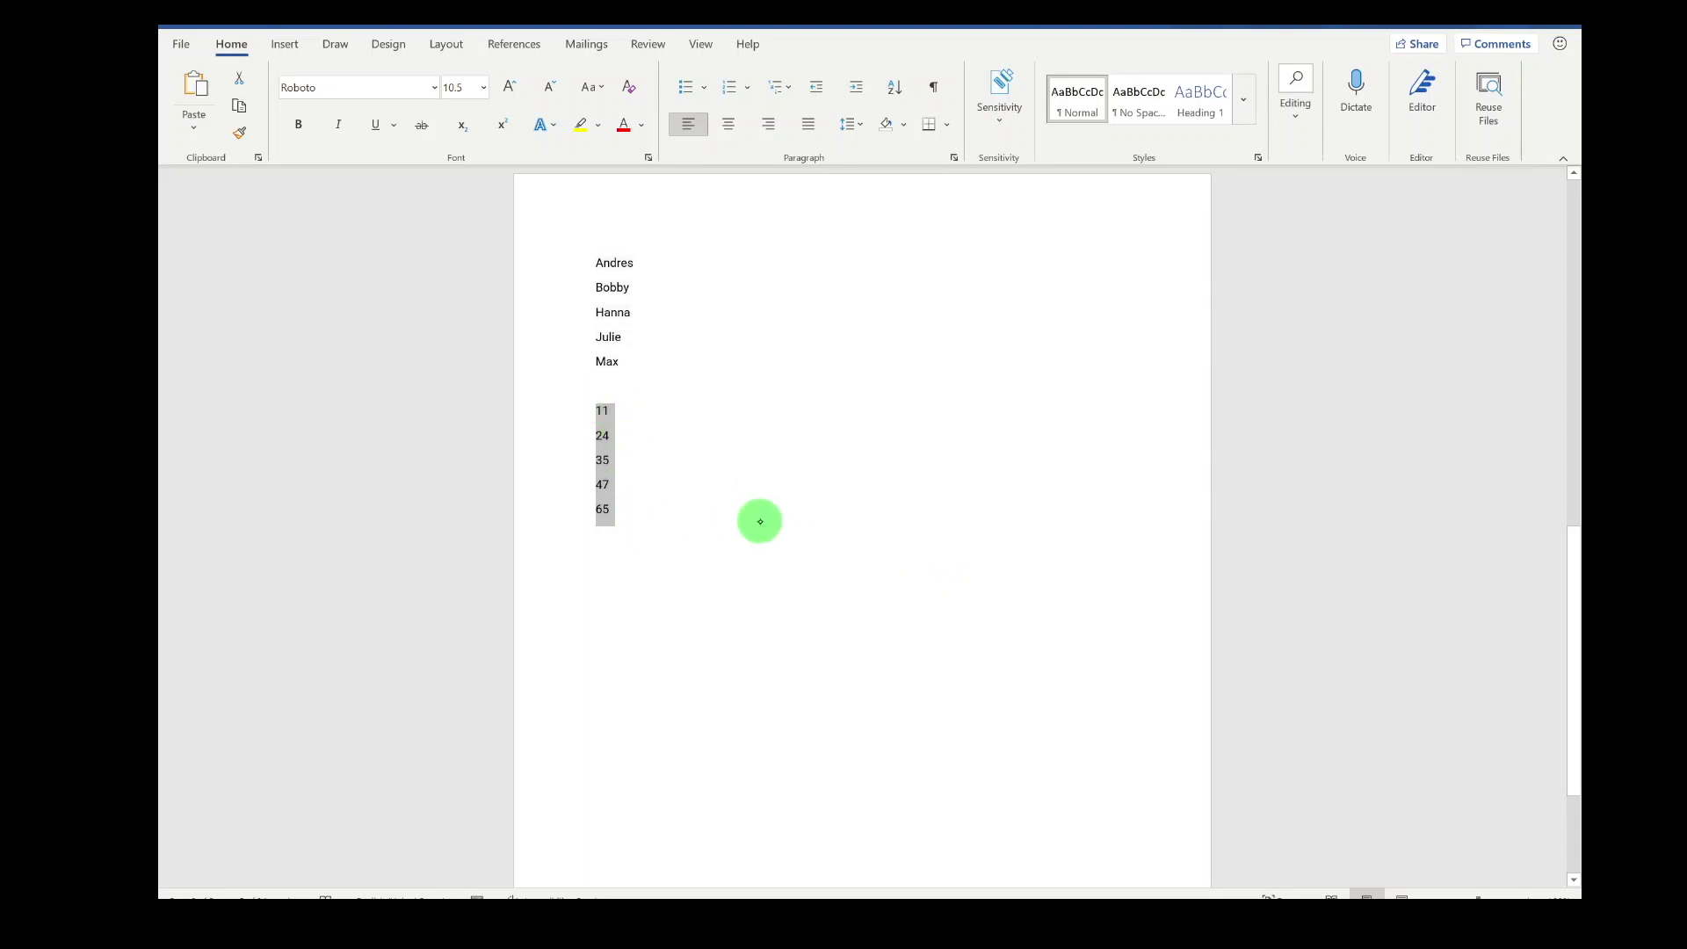
{"action": "left_click", "coordinate": [674, 507]}
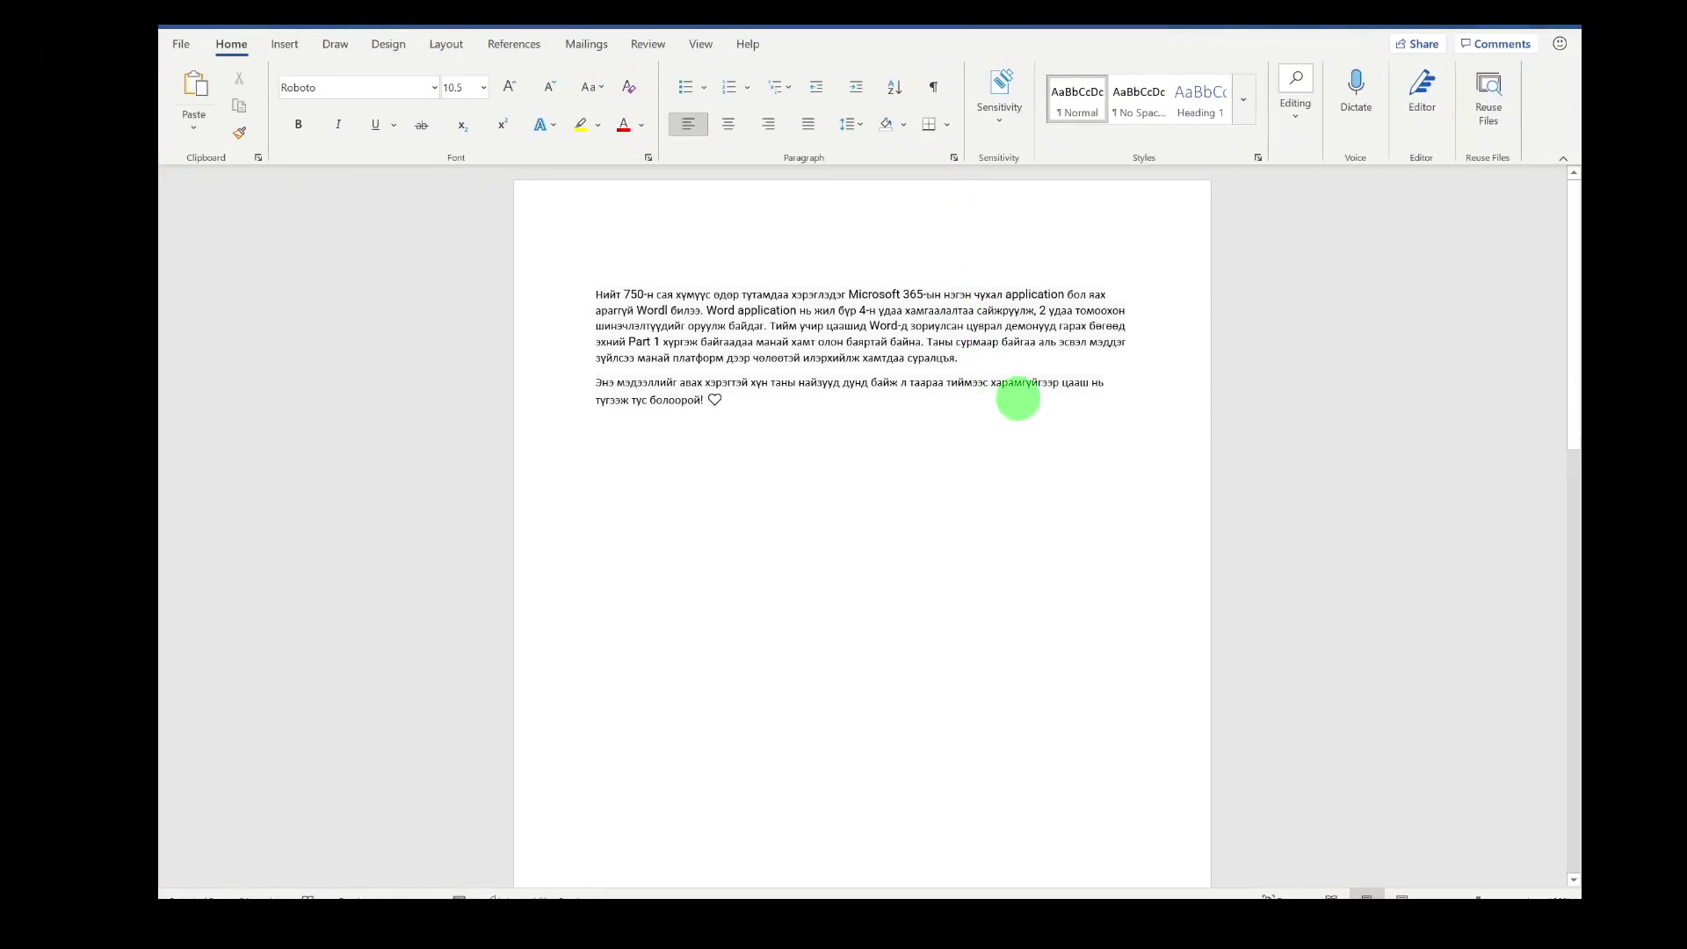
Insert three horizontal lines below the first paragraph using the autoformat sequences ---, === and ***.
{"action": "key", "text": "Return"}
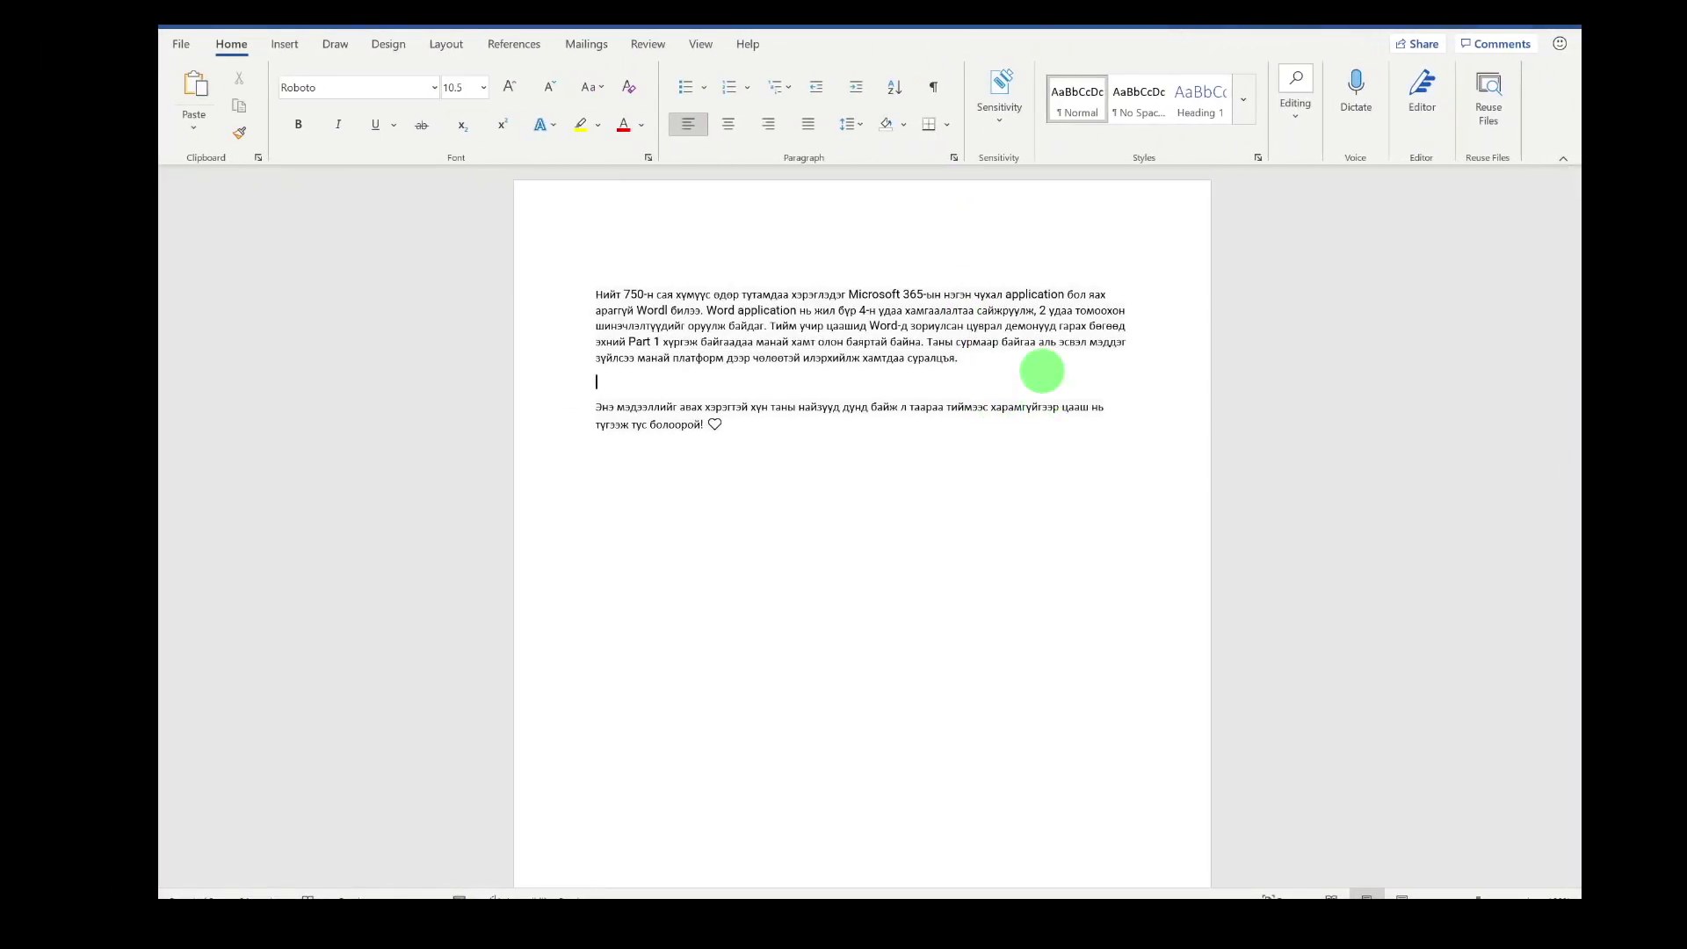
{"action": "type", "text": "---"}
{"action": "key", "text": "Return"}
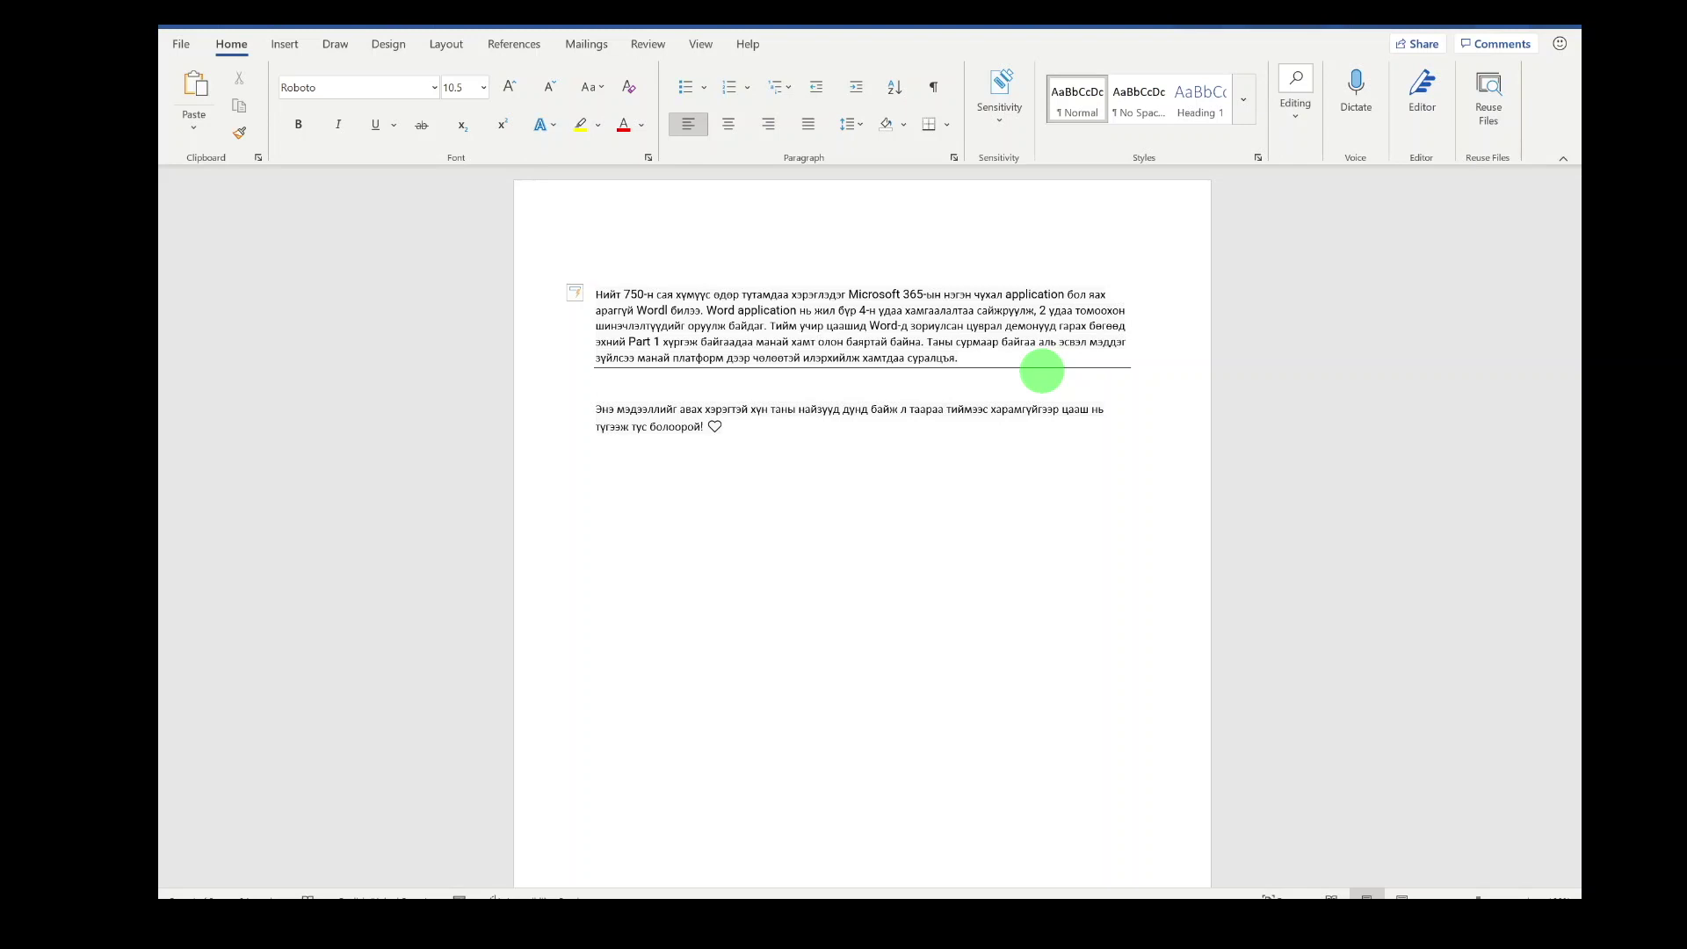
{"action": "type", "text": "==="}
{"action": "key", "text": "Return"}
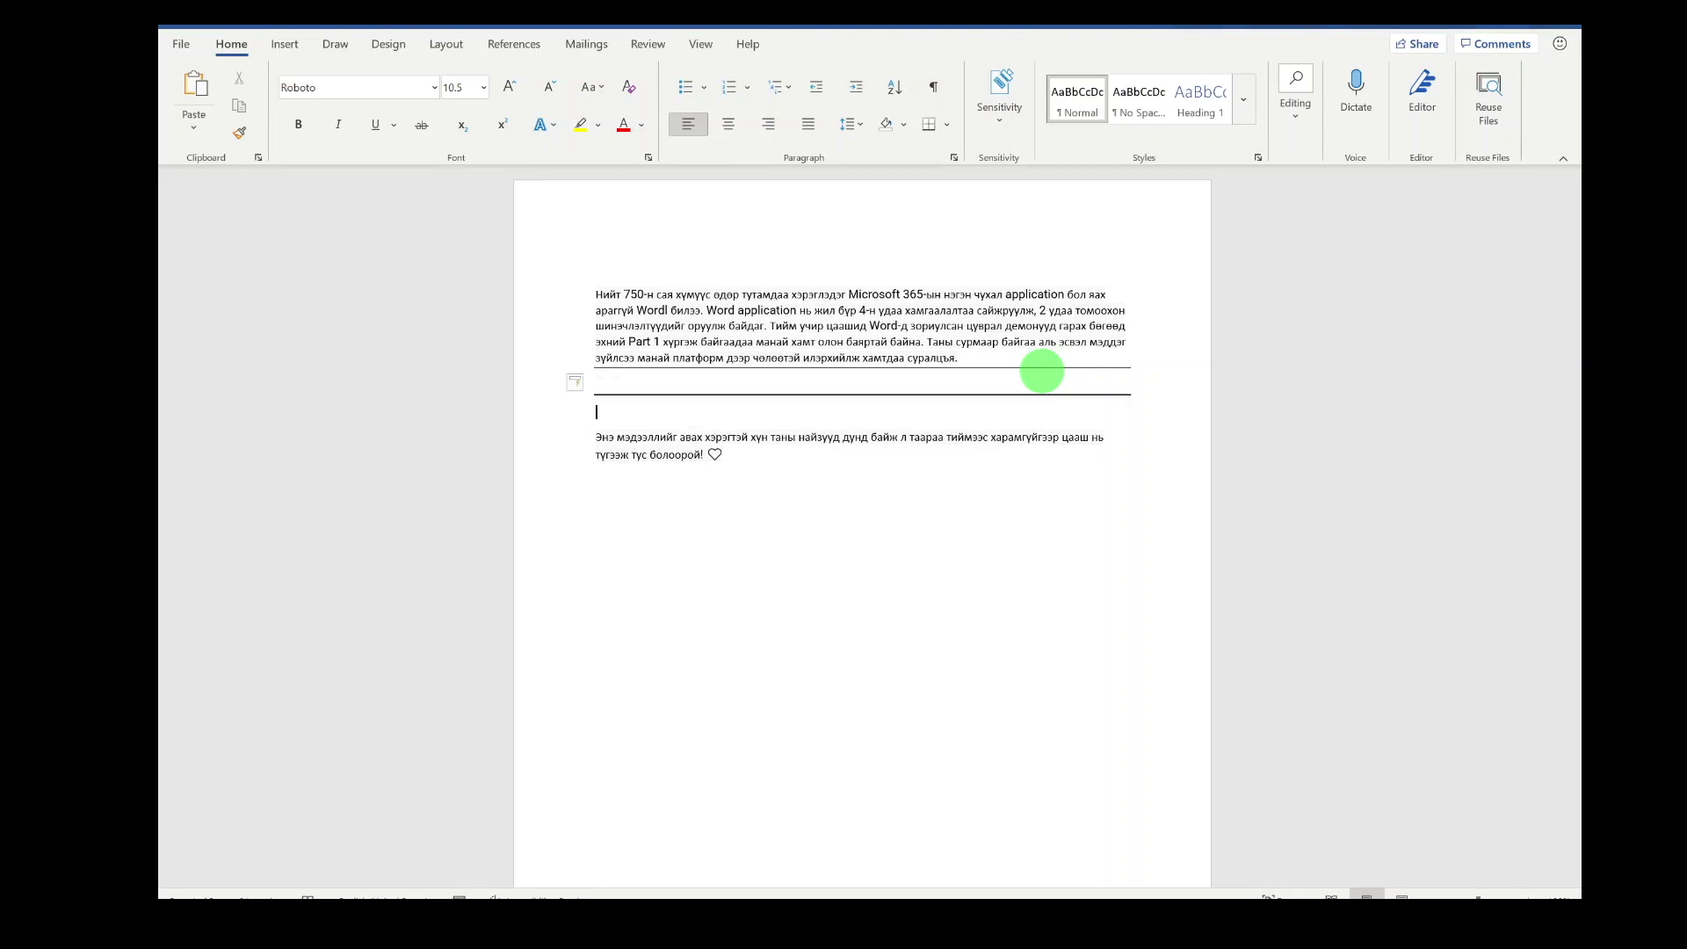
{"action": "type", "text": "***"}
{"action": "key", "text": "Return"}
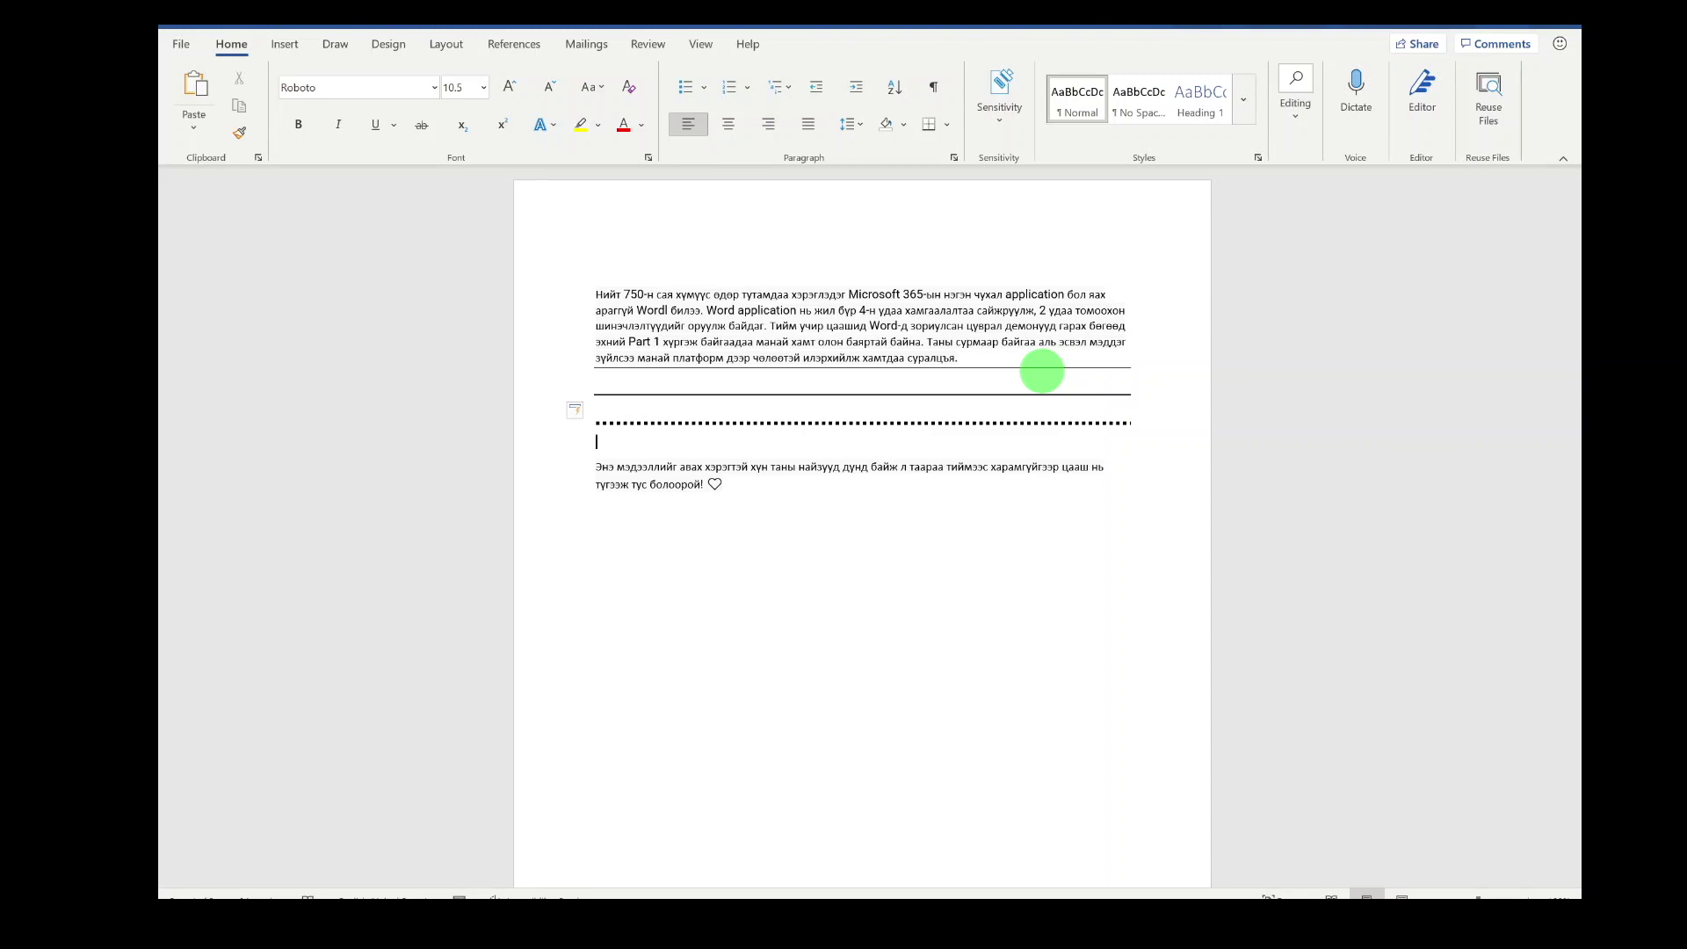
Create a one-row, four-column table below the dotted line from plus and hyphen characters, with $4567, $1254 and $98765 in its first three cells.
{"action": "key", "text": "Return"}
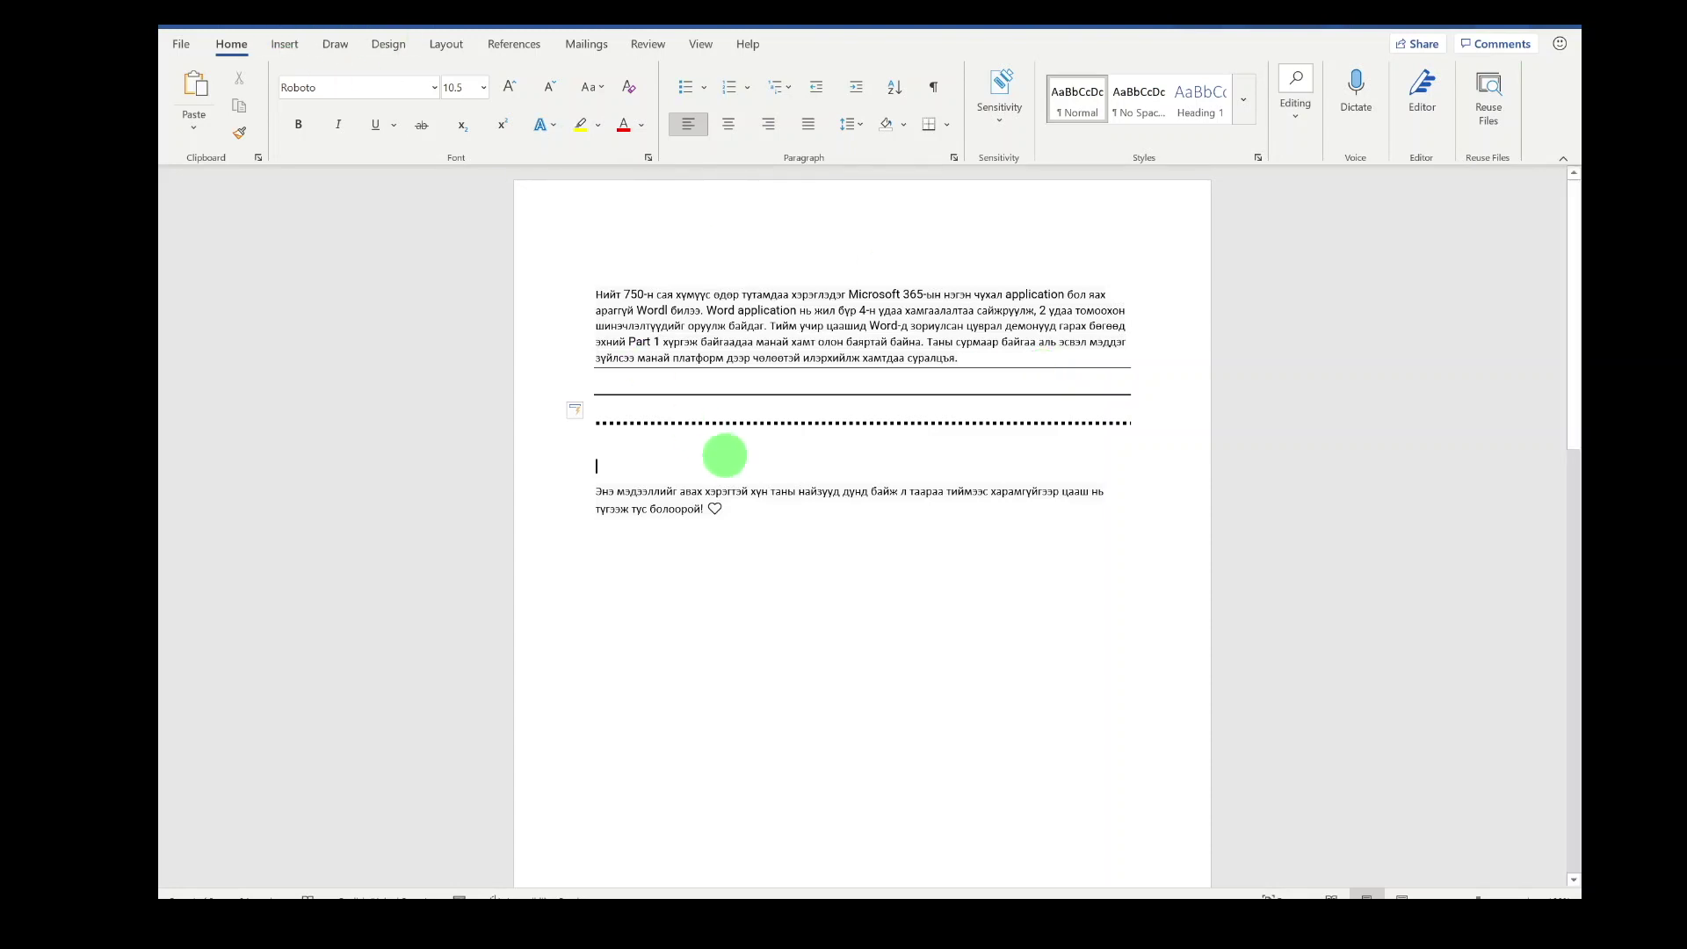
{"action": "left_click", "coordinate": [661, 462]}
{"action": "type", "text": "+-"}
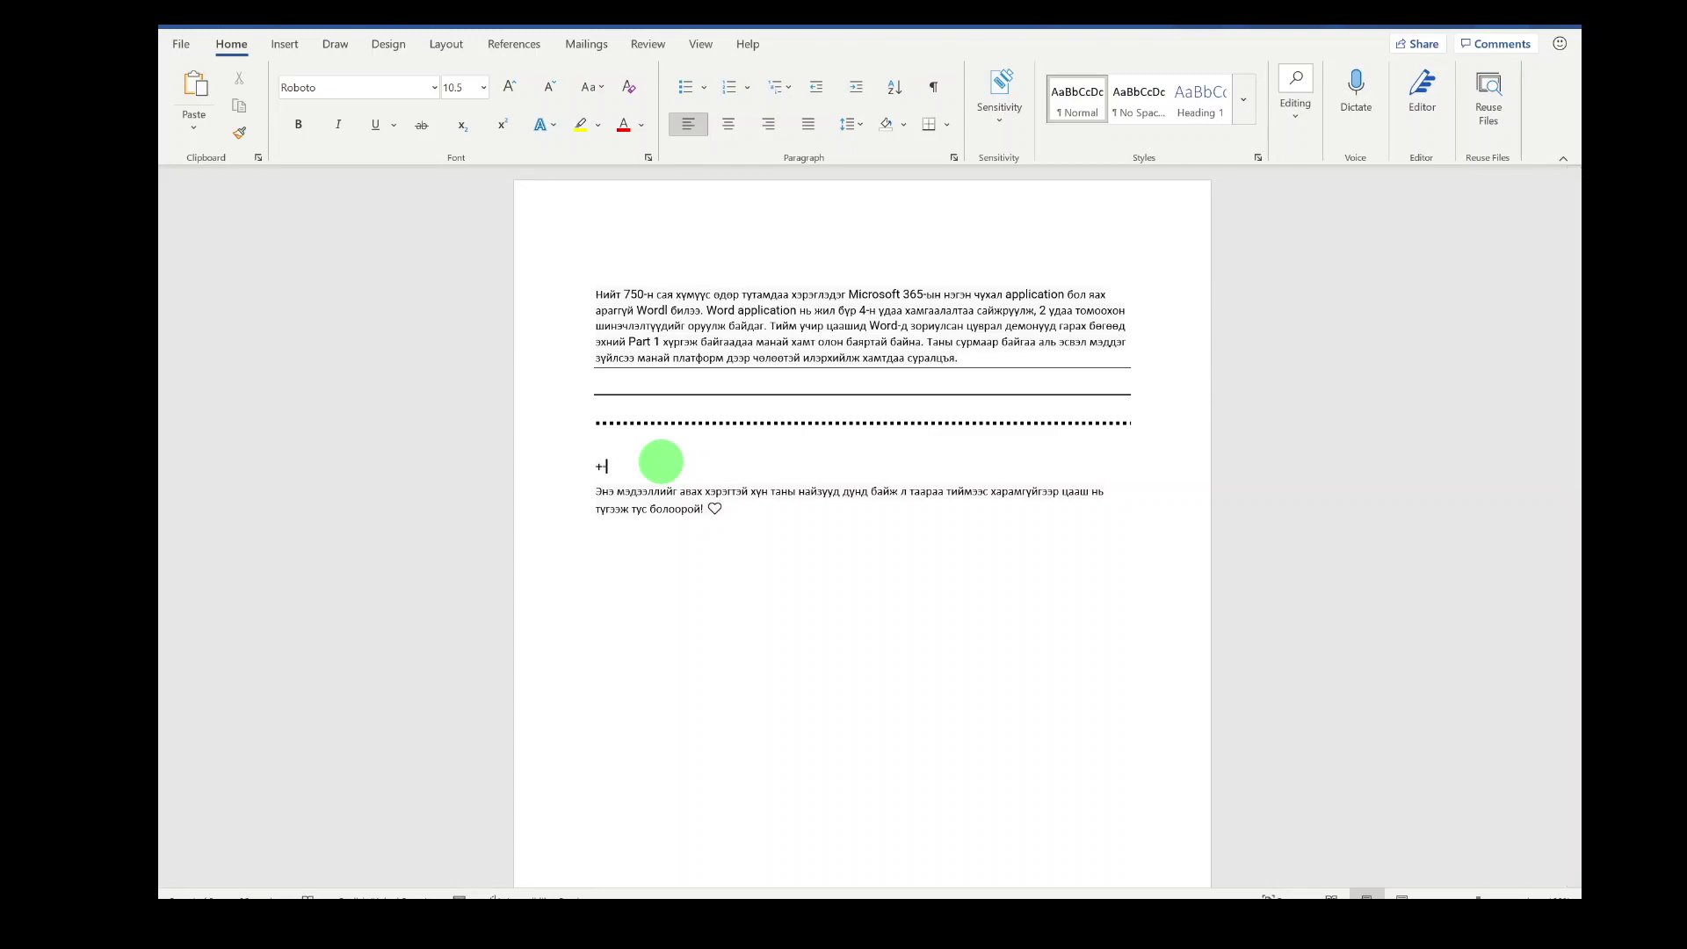
{"action": "type", "text": "---+-------+-------------------+"}
{"action": "key", "text": "Return"}
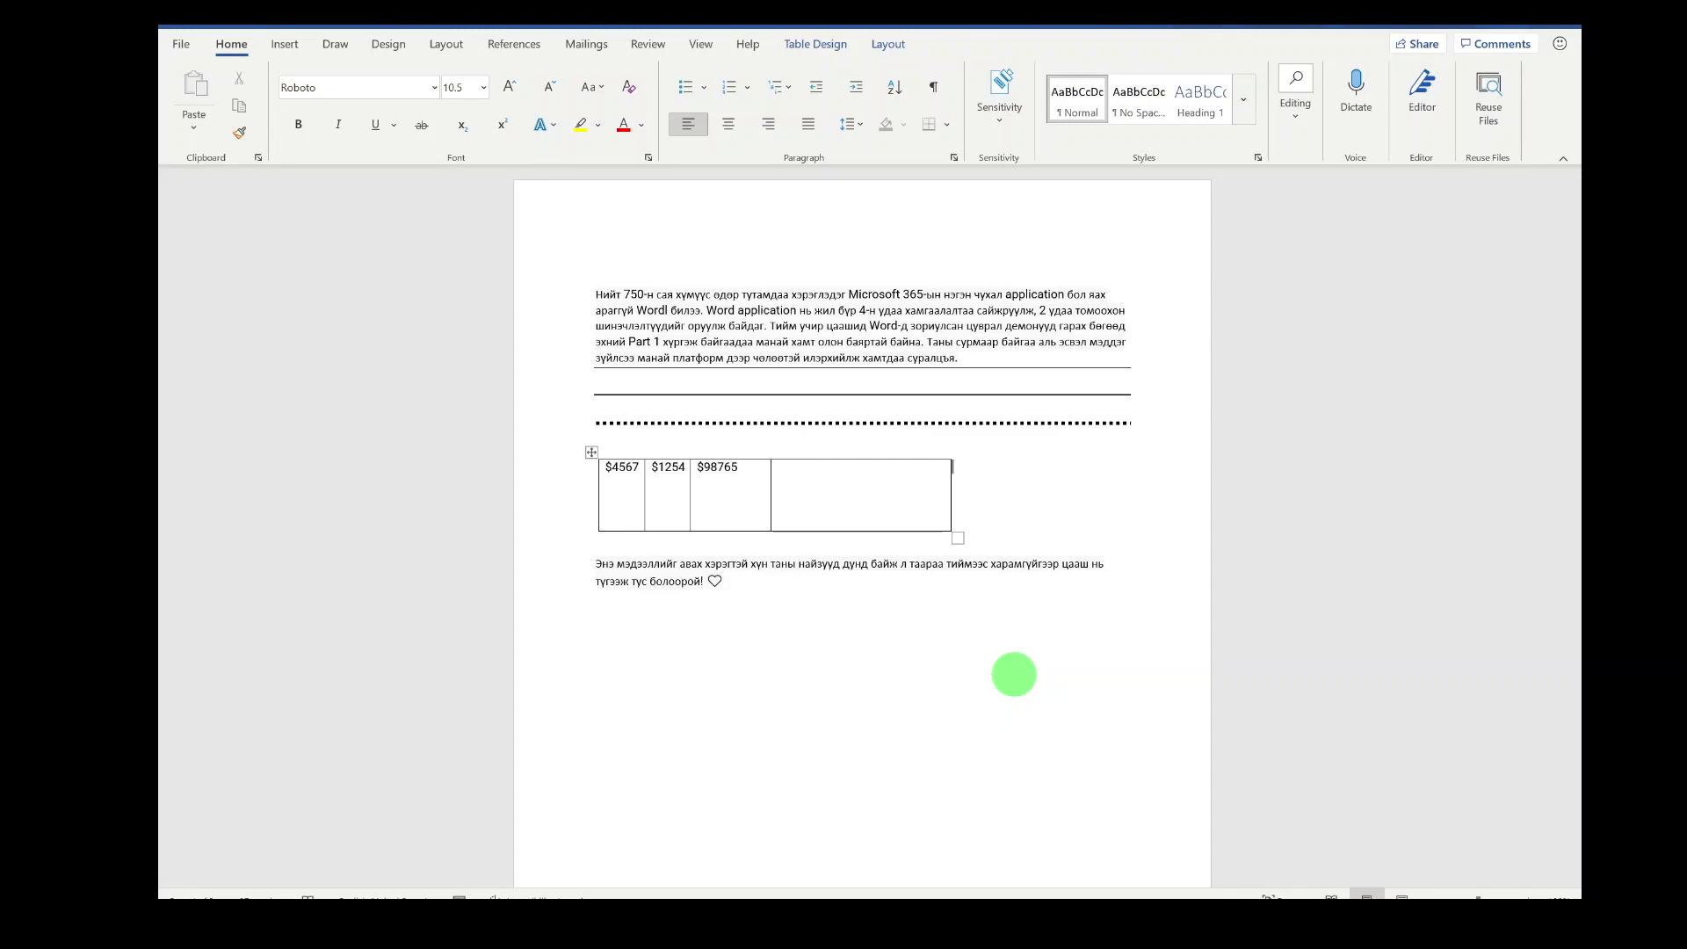
Insert the formula =SUM(LEFT) in the table's empty last cell, trying the $#,##0.00;($#,##0.00) number format and browsing the available functions.
{"action": "left_click", "coordinate": [835, 475]}
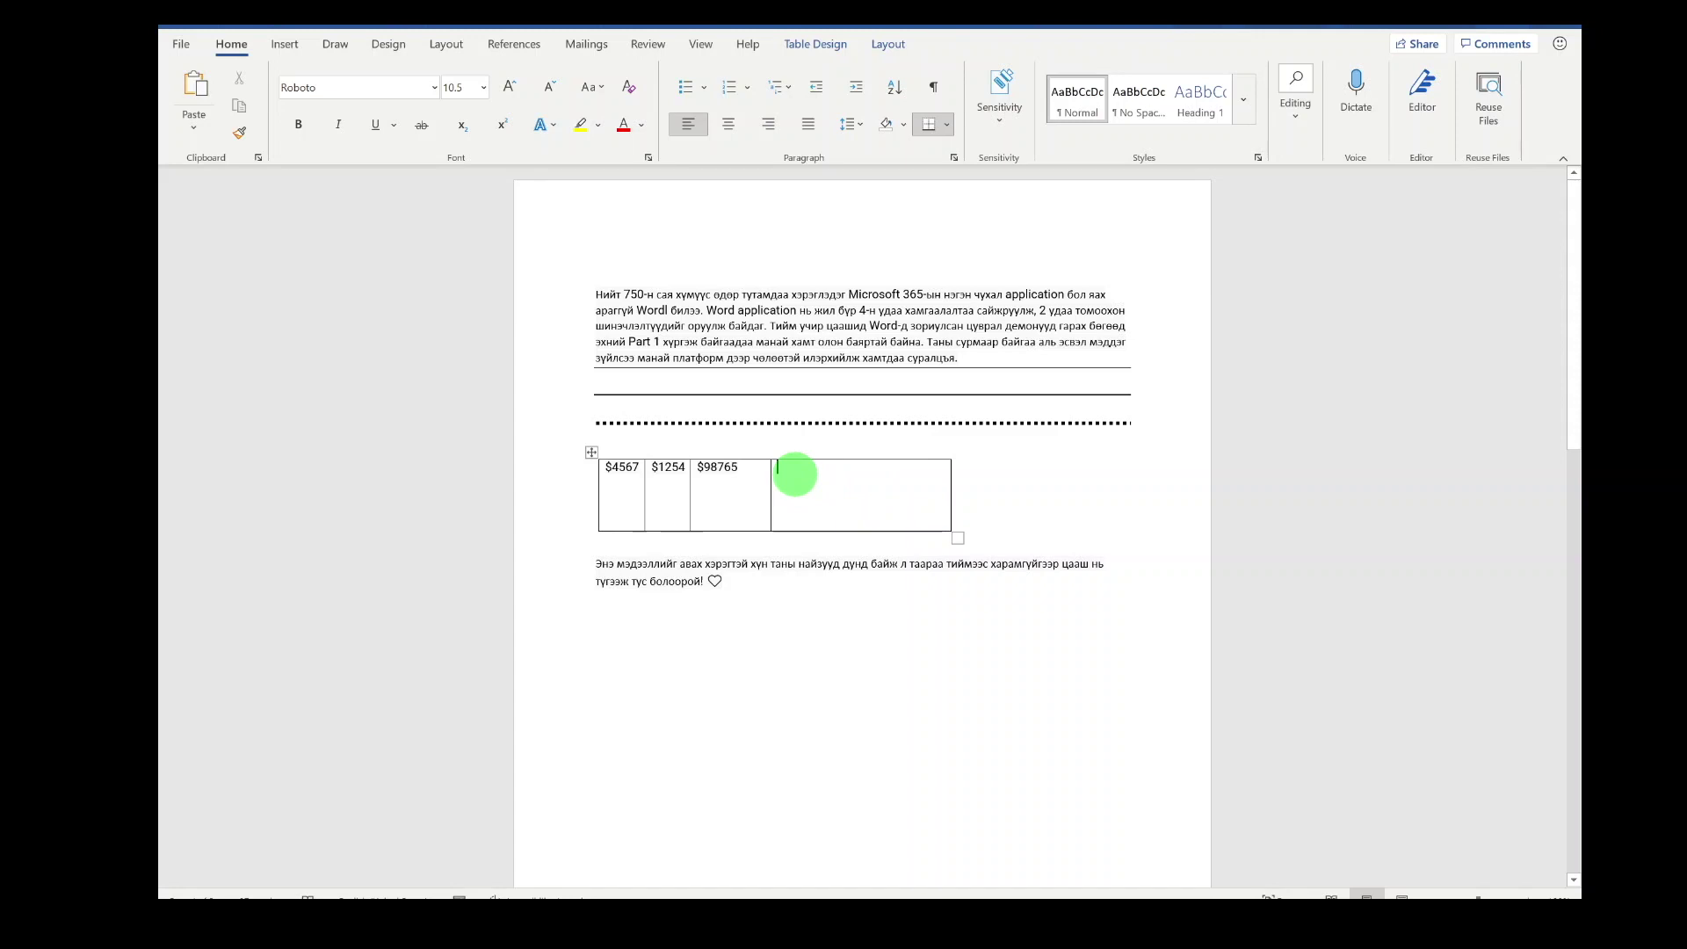
{"action": "left_click", "coordinate": [432, 14]}
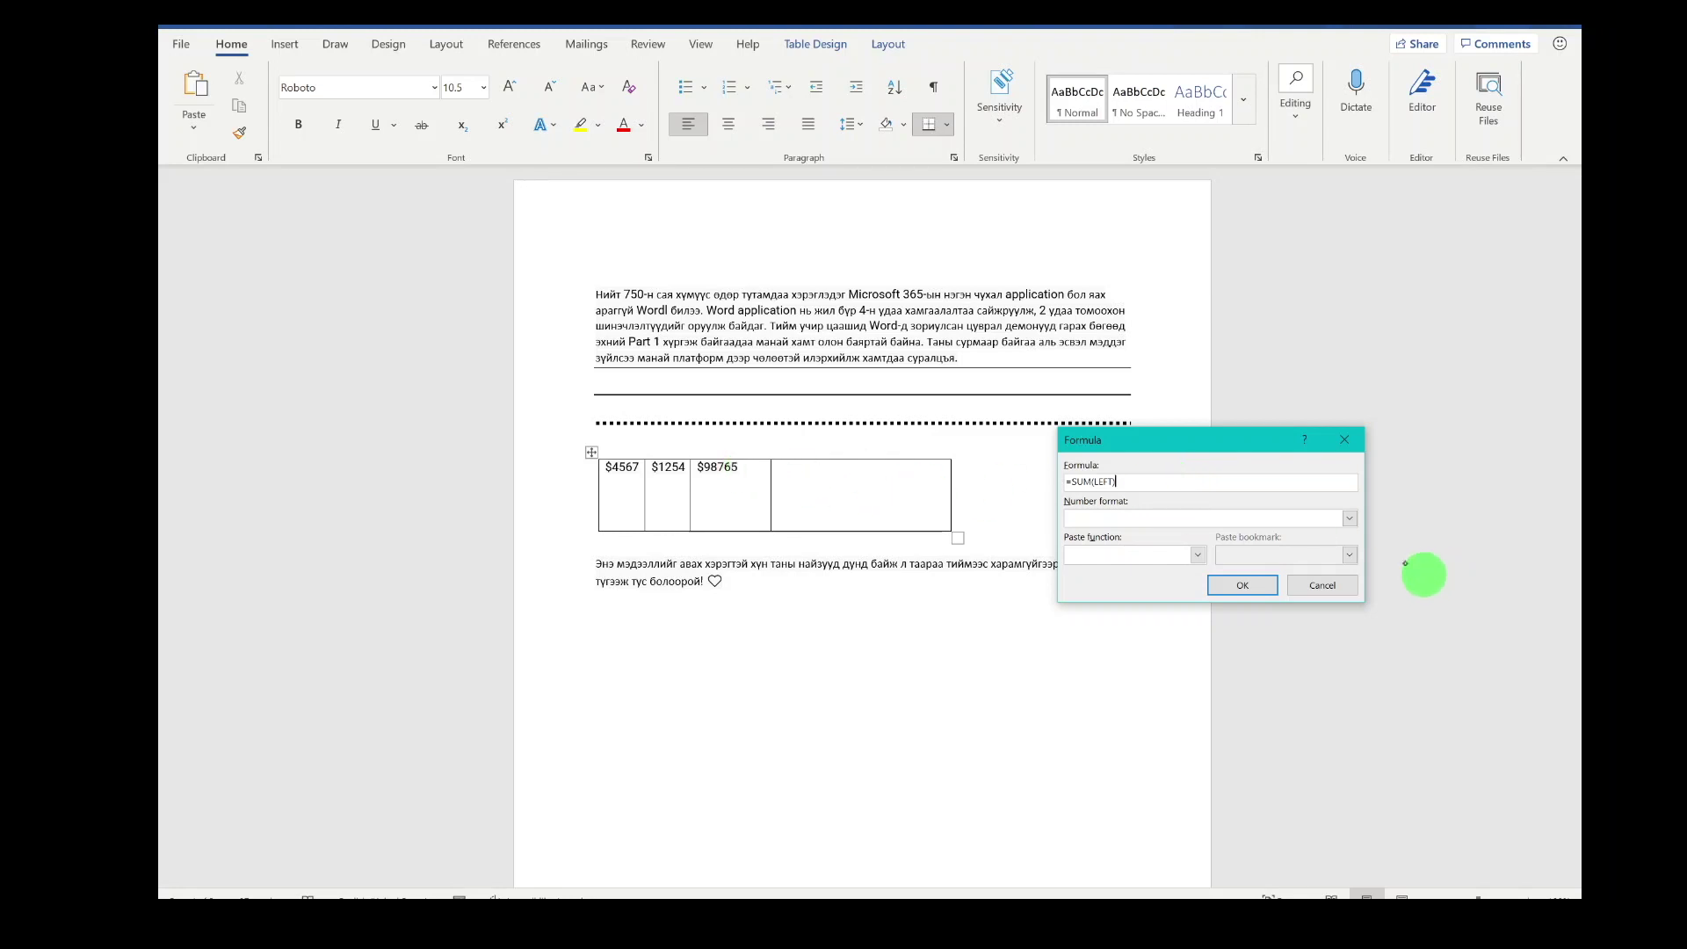
{"action": "left_click", "coordinate": [1348, 518]}
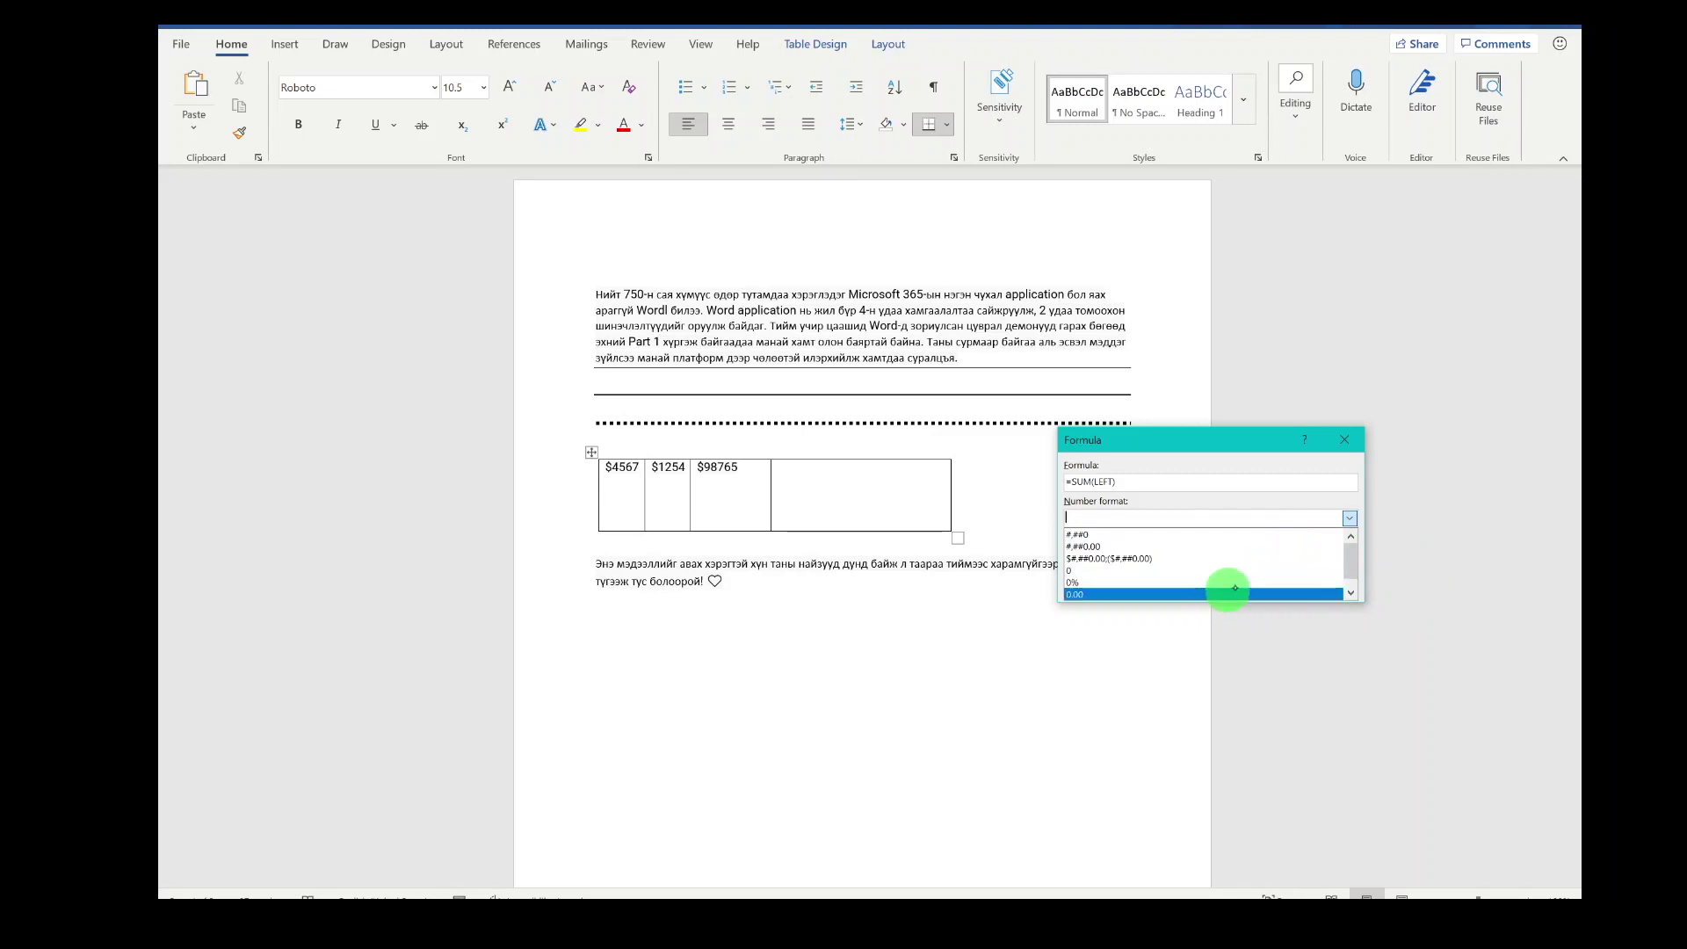
{"action": "left_click", "coordinate": [1213, 558]}
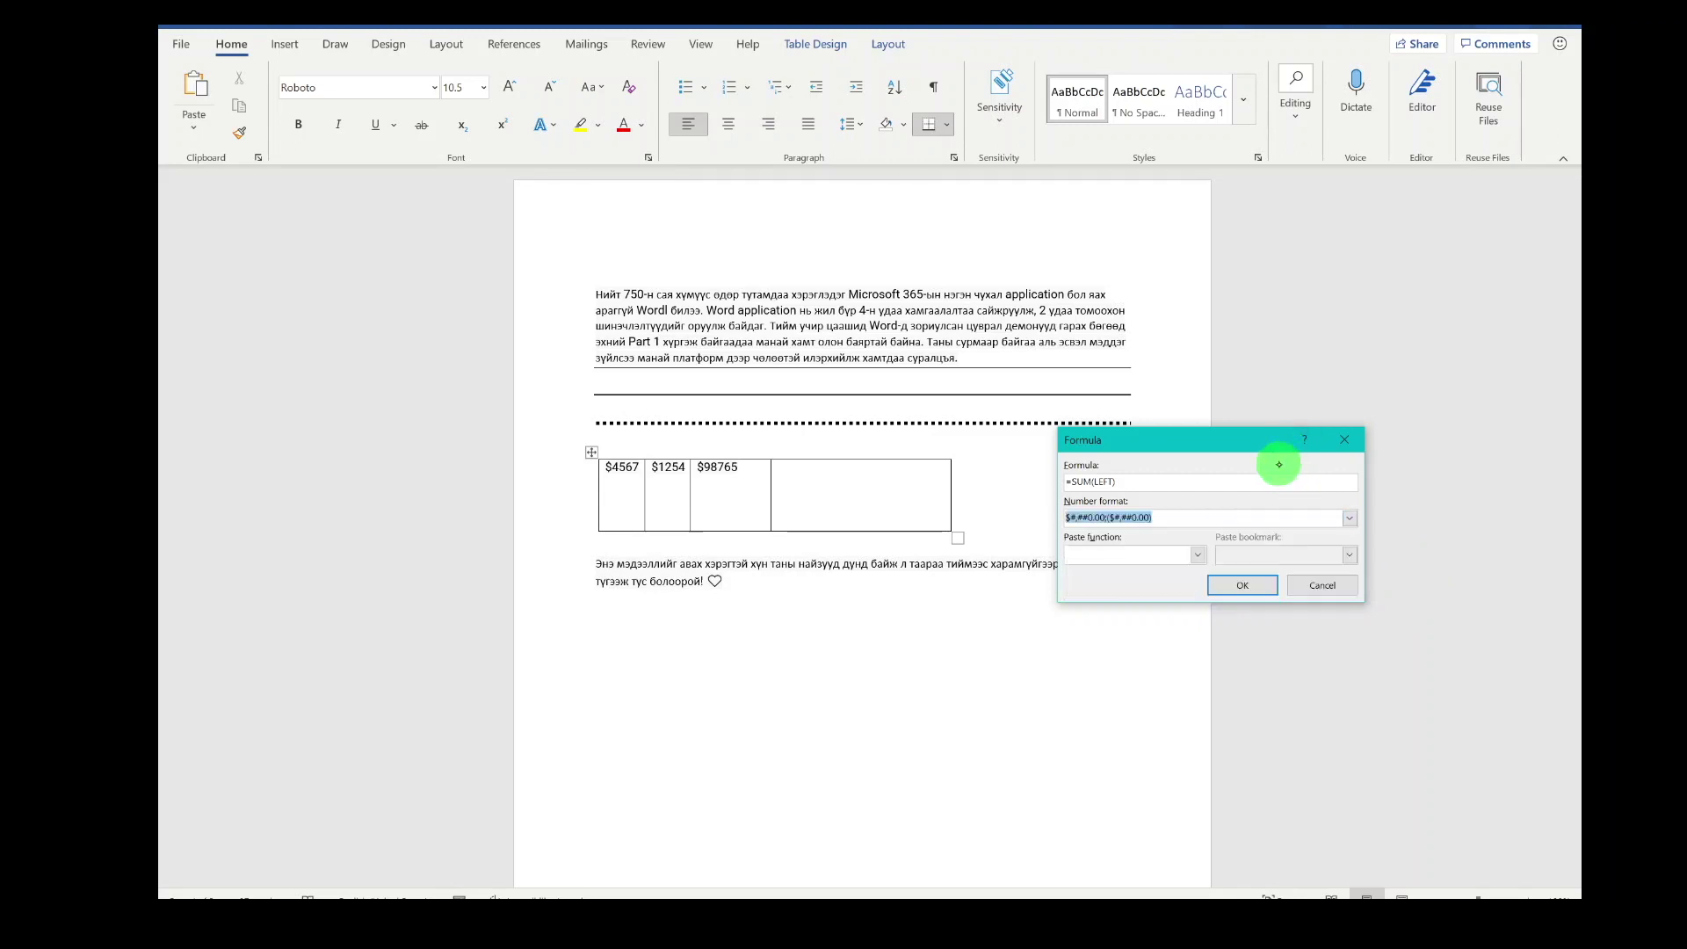
{"action": "key", "text": "Tab"}
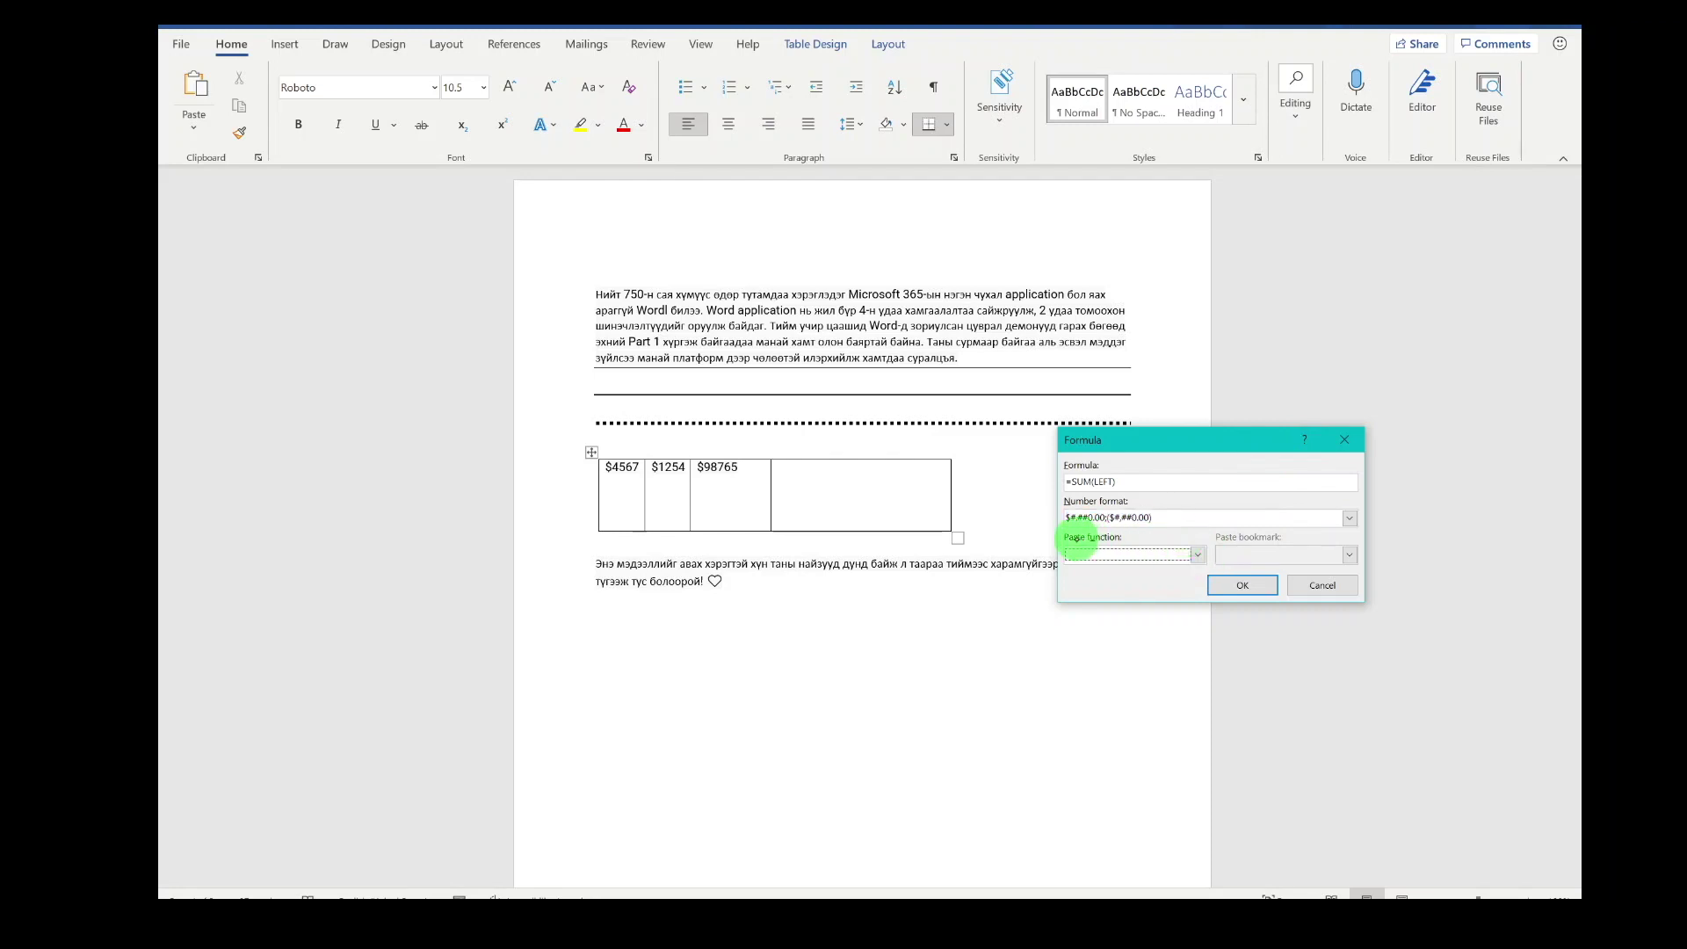
{"action": "left_click", "coordinate": [1190, 553]}
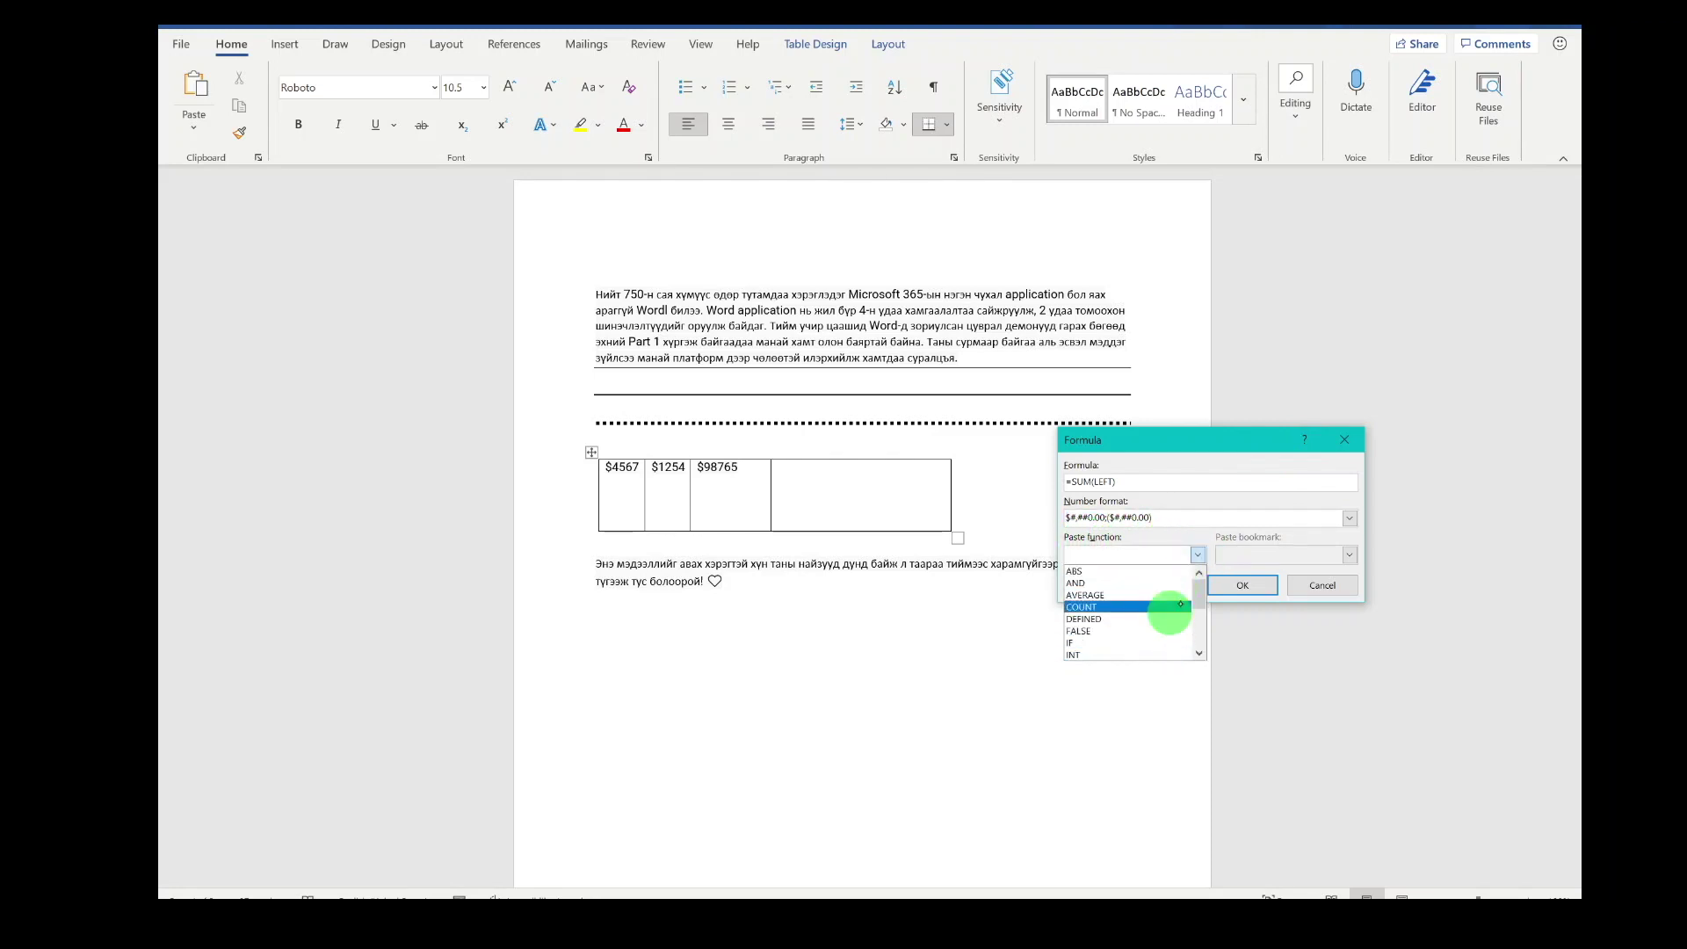
{"action": "mouse_move", "coordinate": [1204, 591]}
{"action": "left_mouse_down"}
{"action": "mouse_move", "coordinate": [1199, 644]}
{"action": "mouse_move", "coordinate": [1195, 577]}
{"action": "left_mouse_up"}
{"action": "left_click", "coordinate": [1247, 463]}
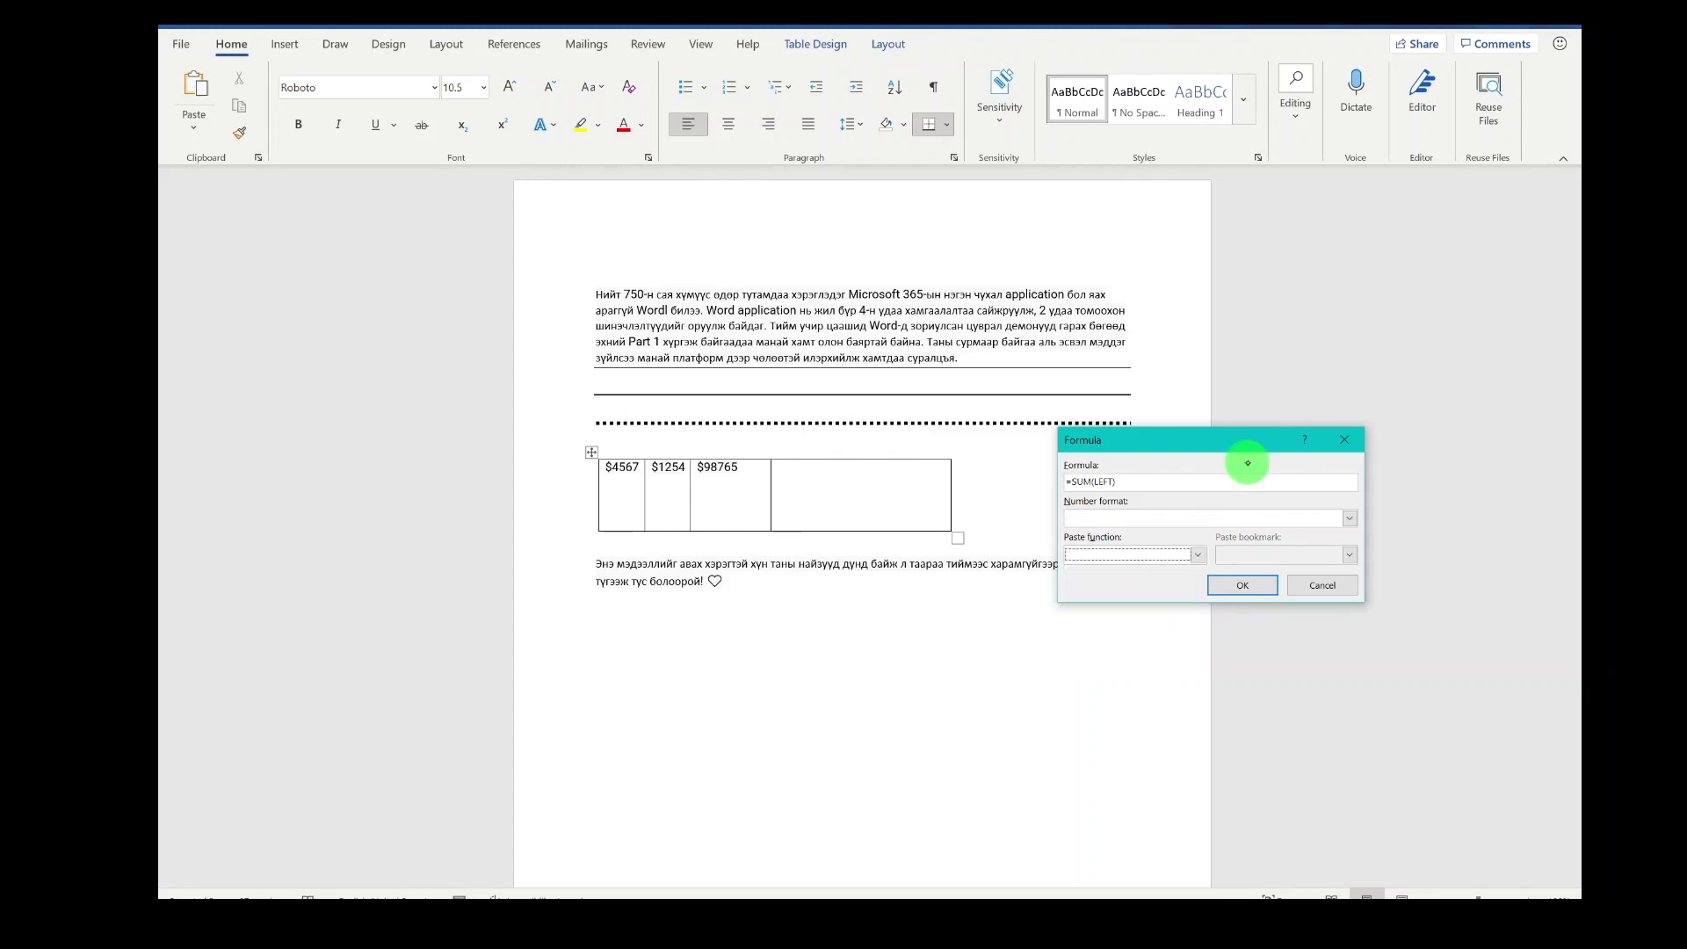
{"action": "left_click", "coordinate": [1244, 585]}
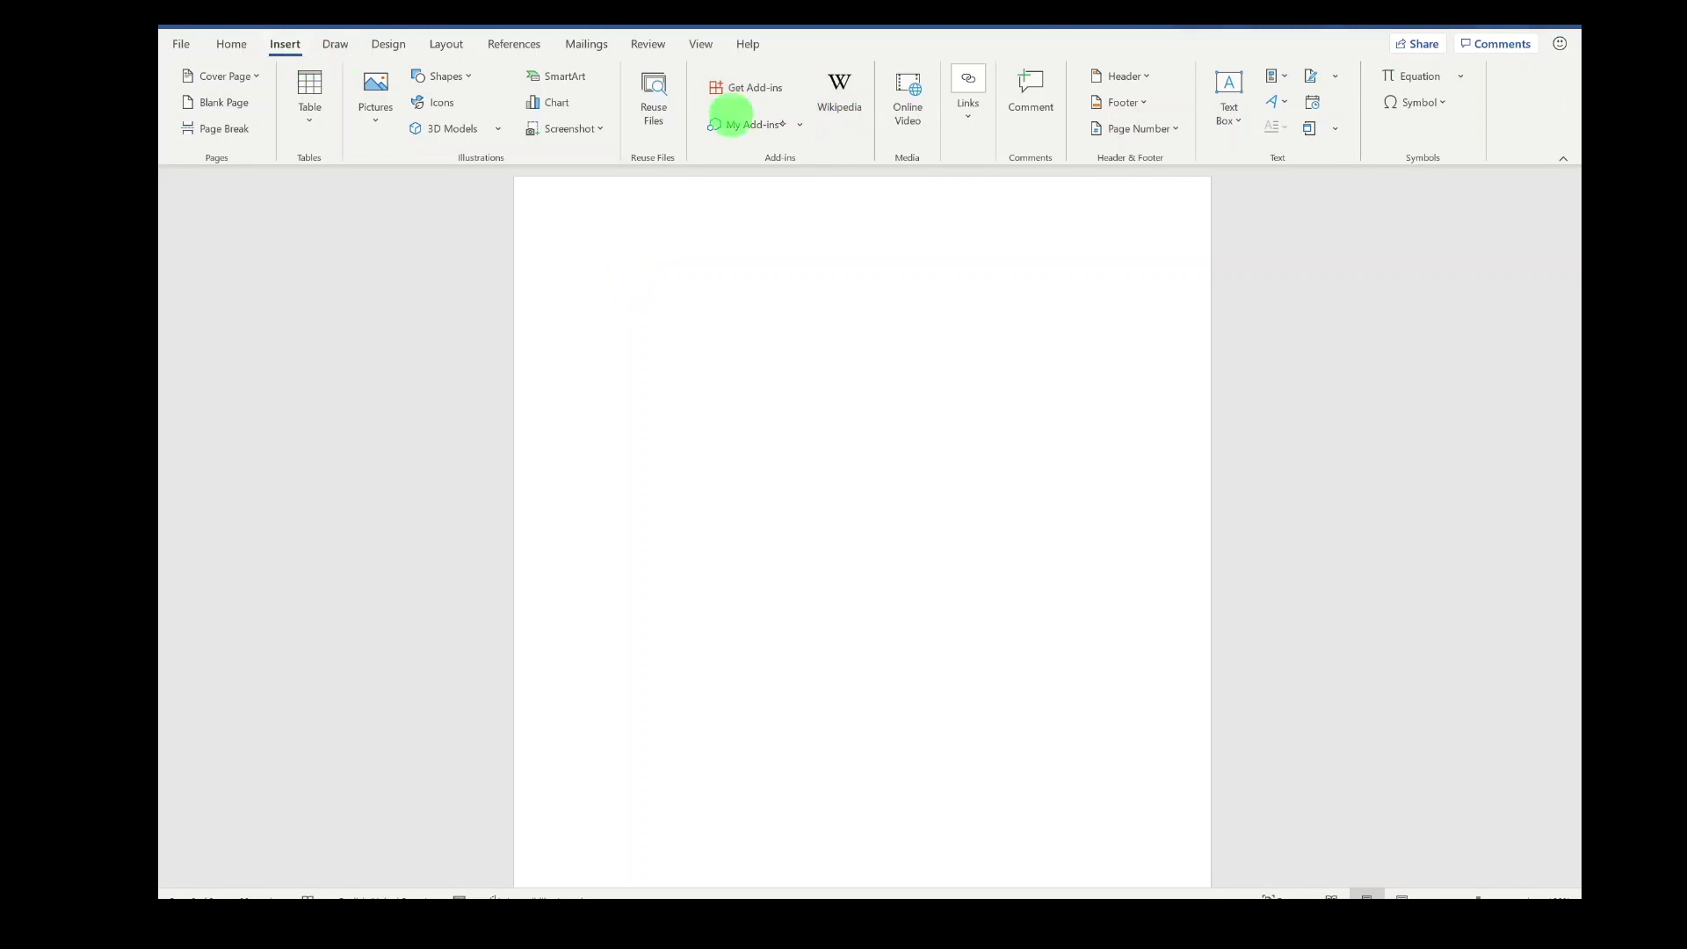
Open the Wikipedia add-in and search it for Mongolia.
{"action": "left_click", "coordinate": [845, 99]}
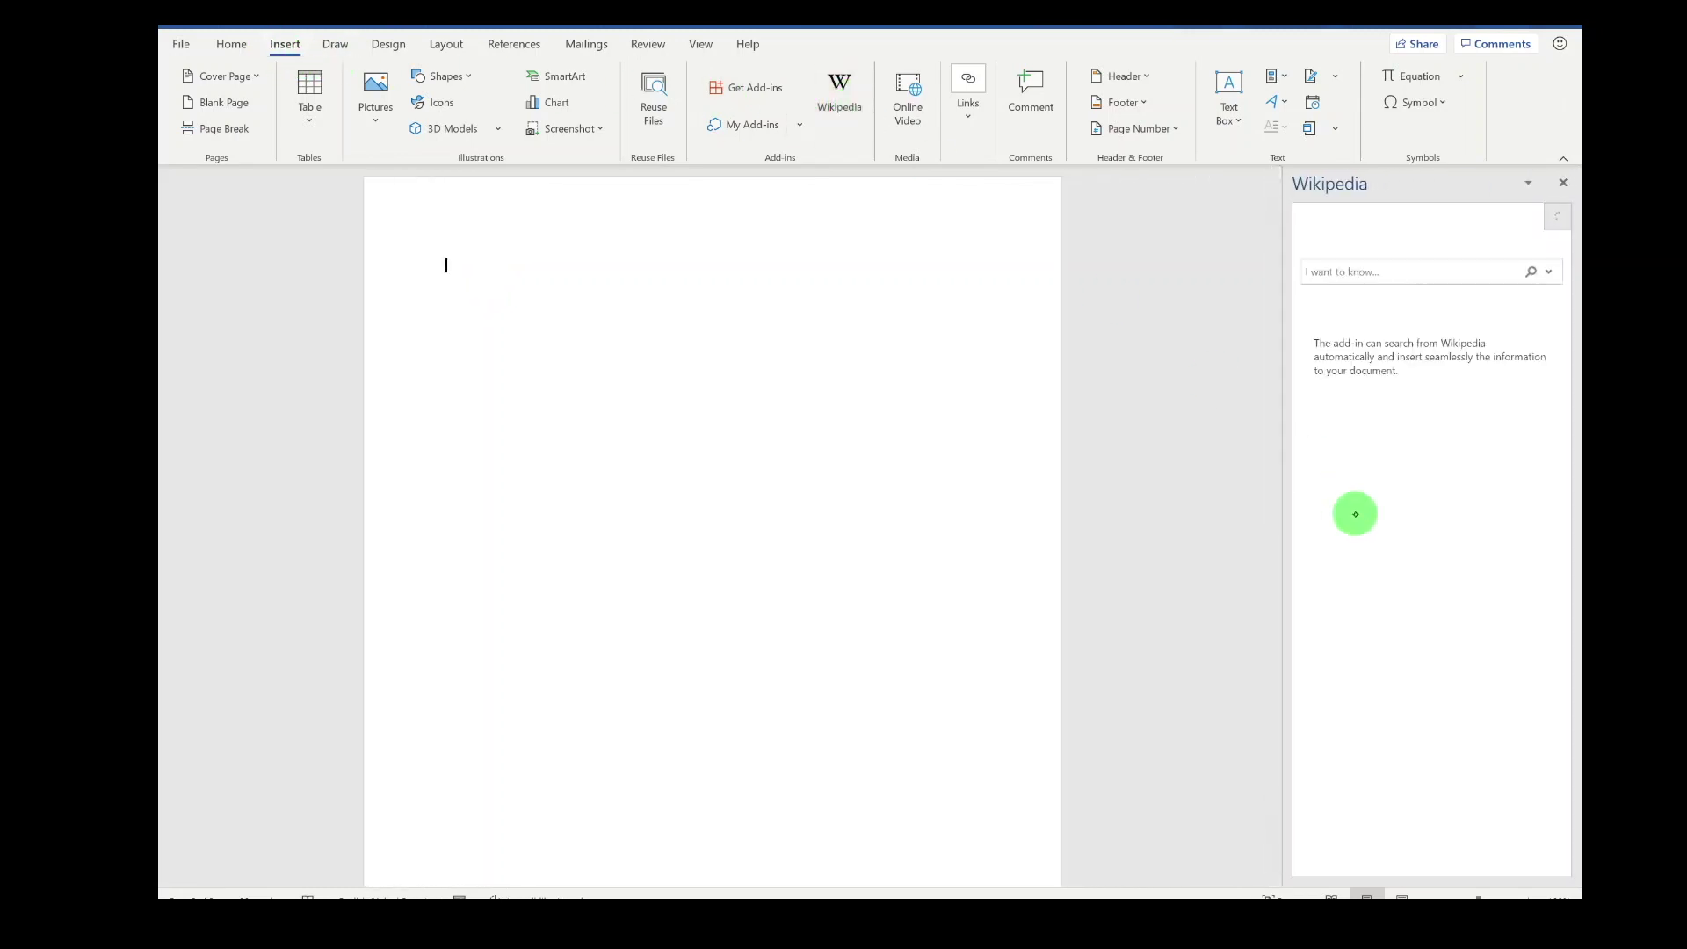
{"action": "left_click", "coordinate": [1341, 272]}
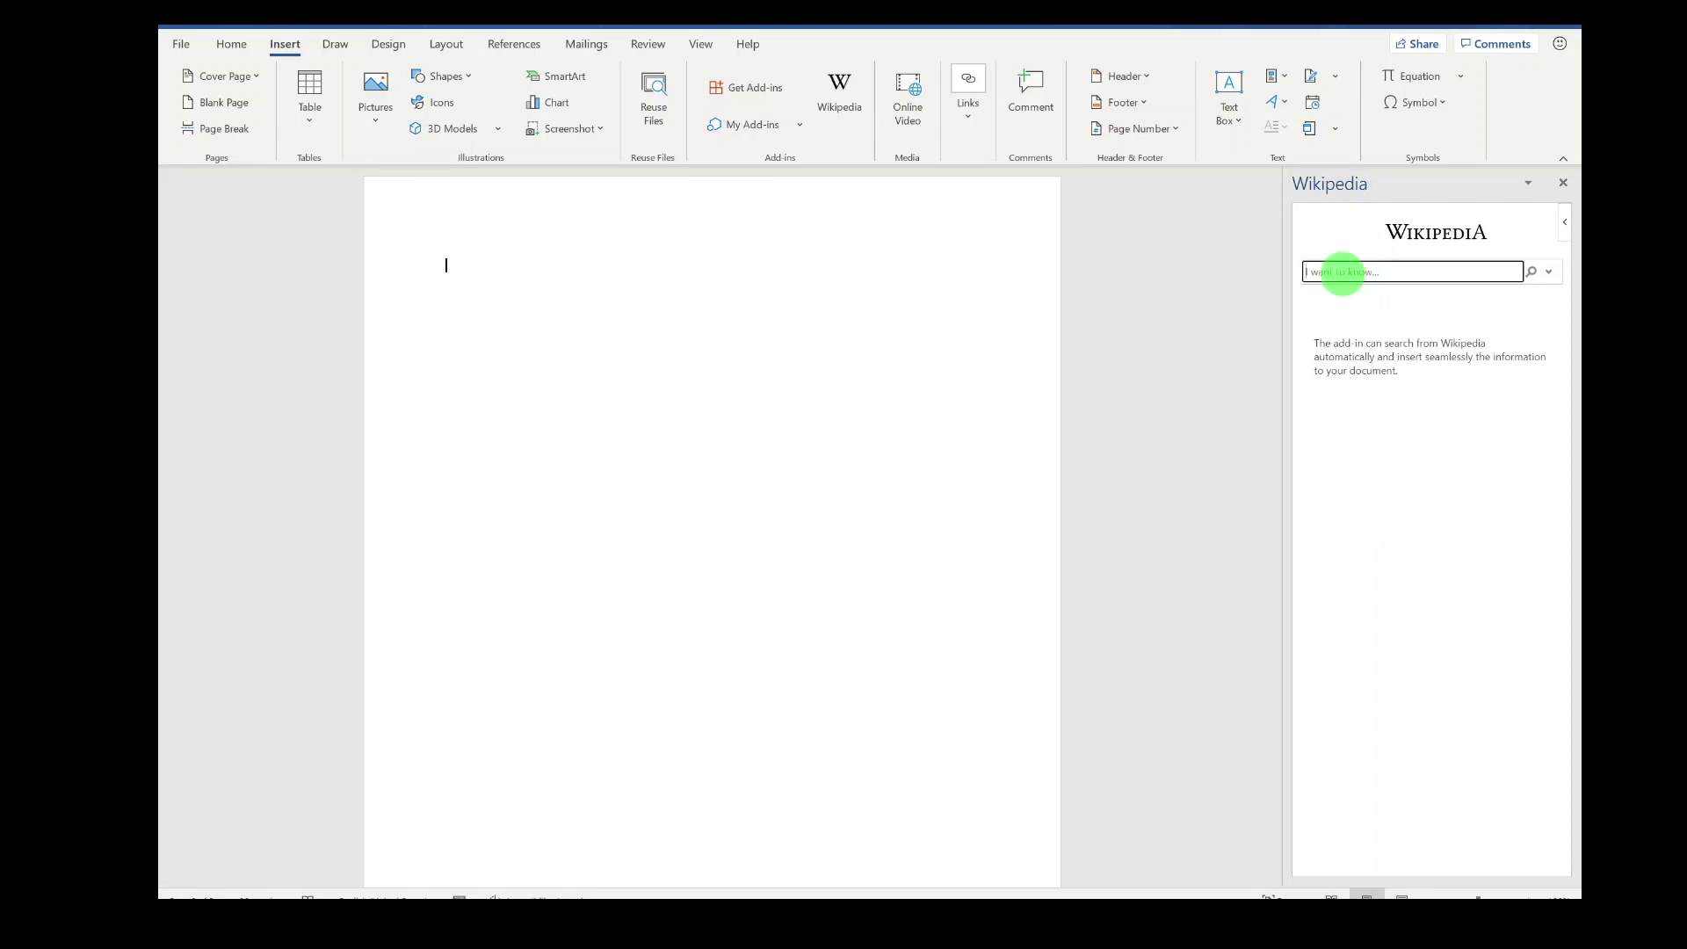
{"action": "type", "text": "Mongolia"}
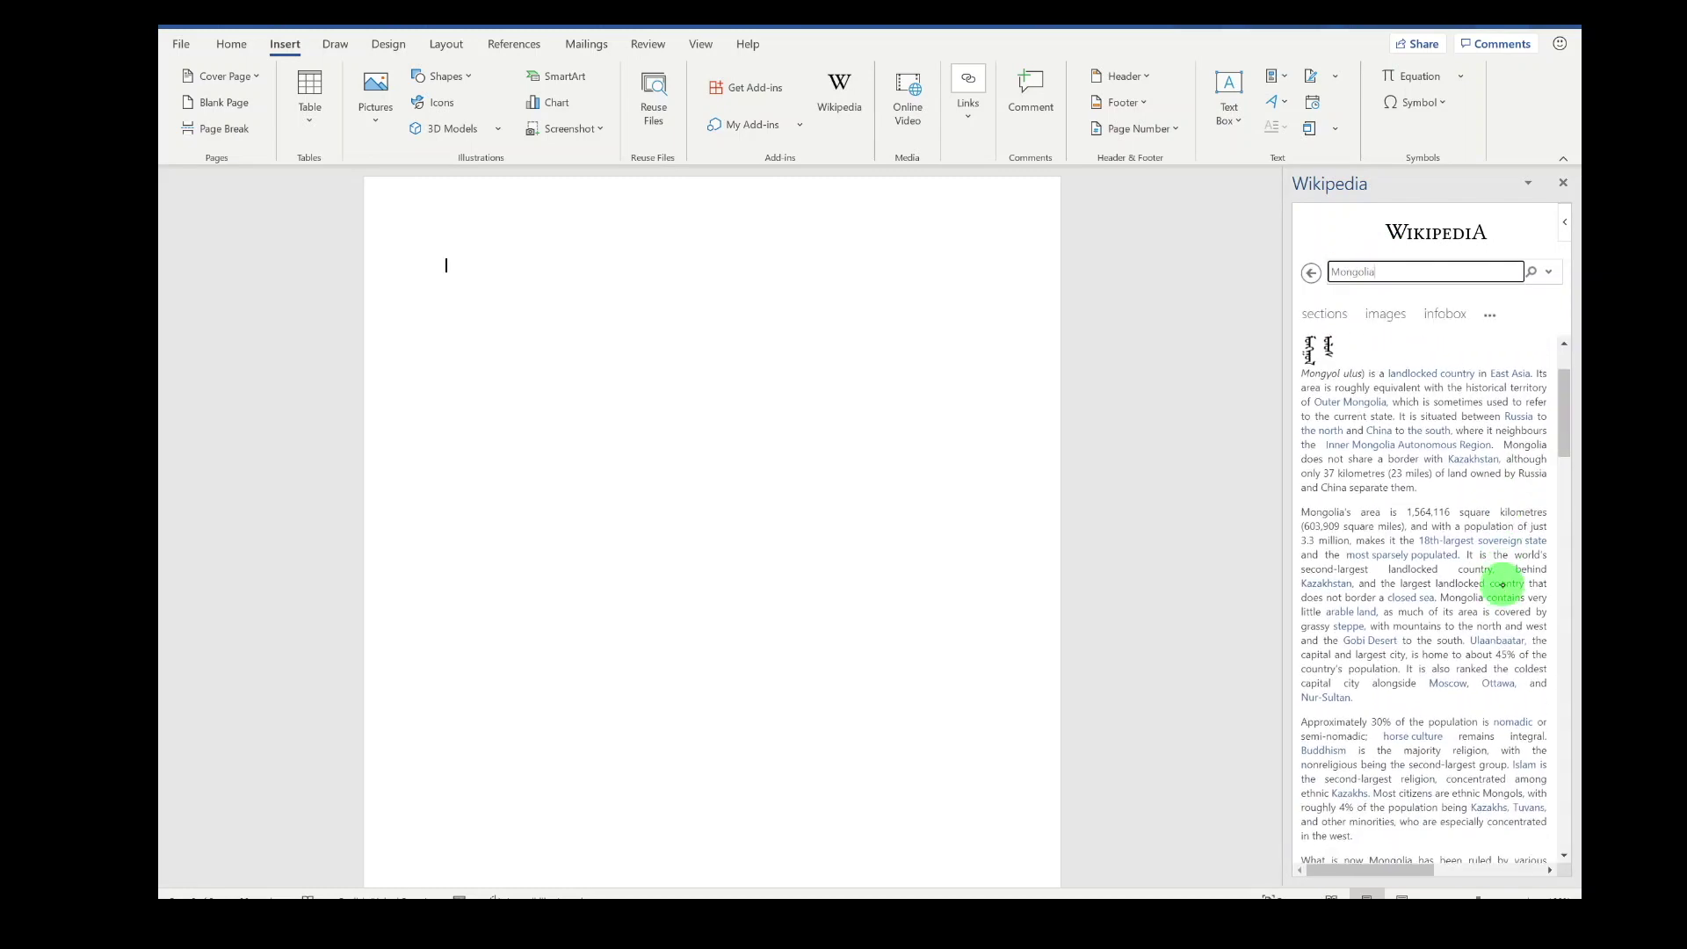
Insert the Wikipedia paragraph about Mongolia's area and population into the blank page as a sourced quotation.
{"action": "scroll", "coordinate": [1502, 584], "scroll_direction": "down", "scroll_amount": 2}
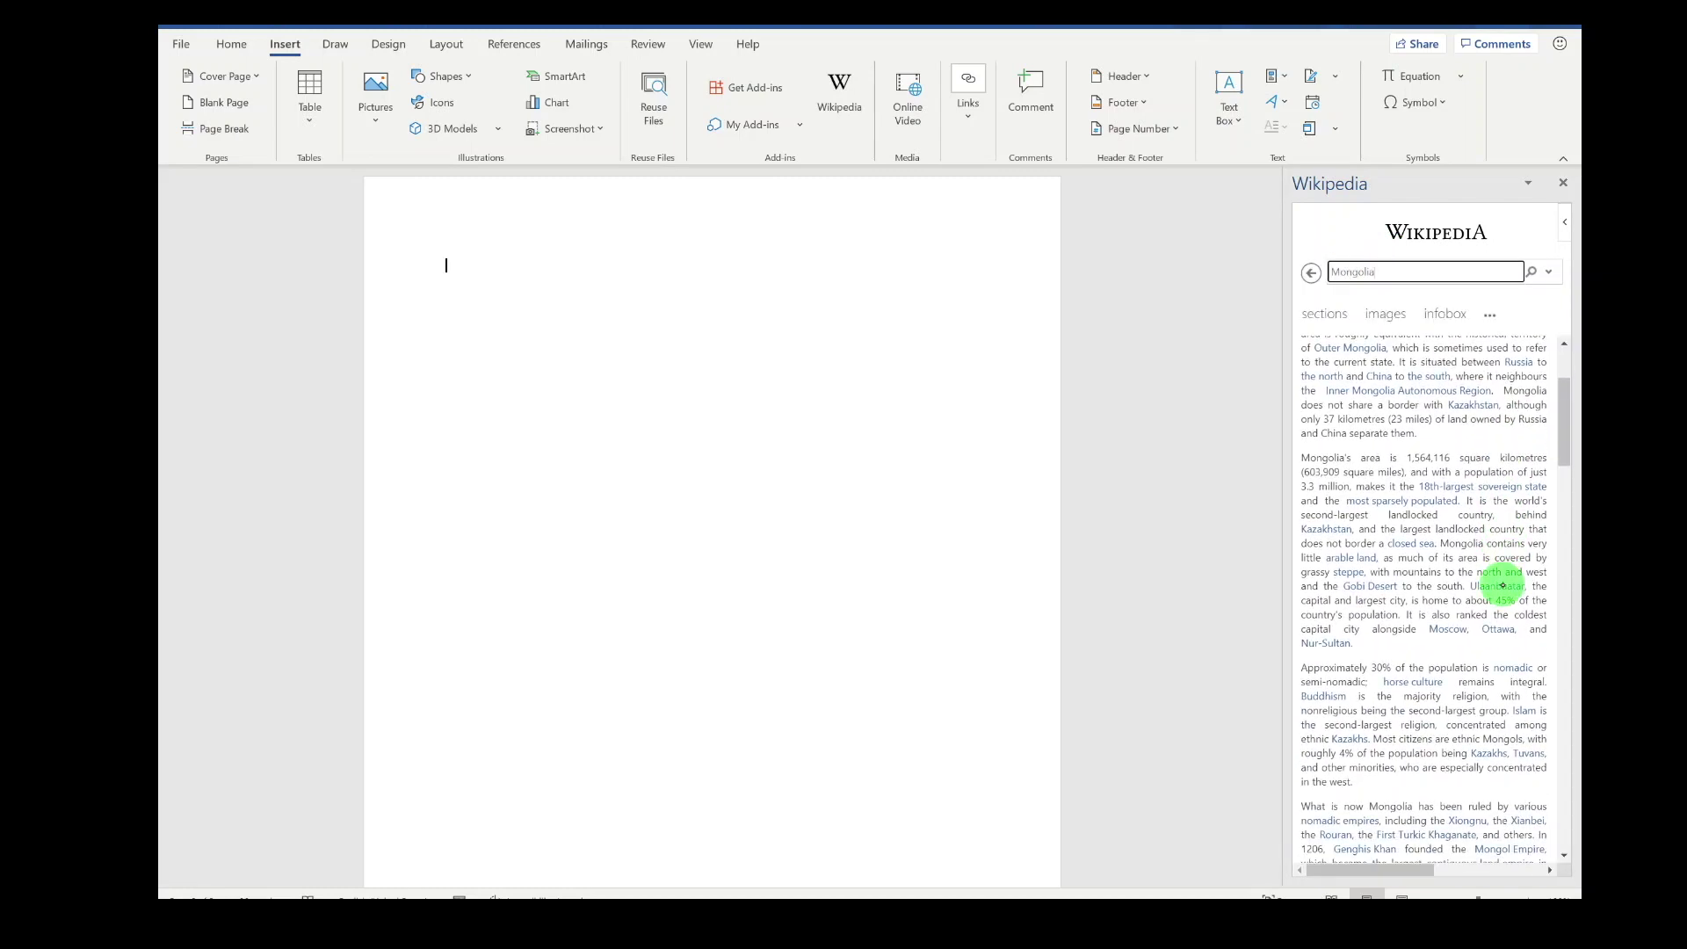
{"action": "left_click", "coordinate": [1300, 457]}
{"action": "left_click_drag", "start_coordinate": [1301, 457], "coordinate": [1368, 629]}
{"action": "left_click", "coordinate": [1307, 439]}
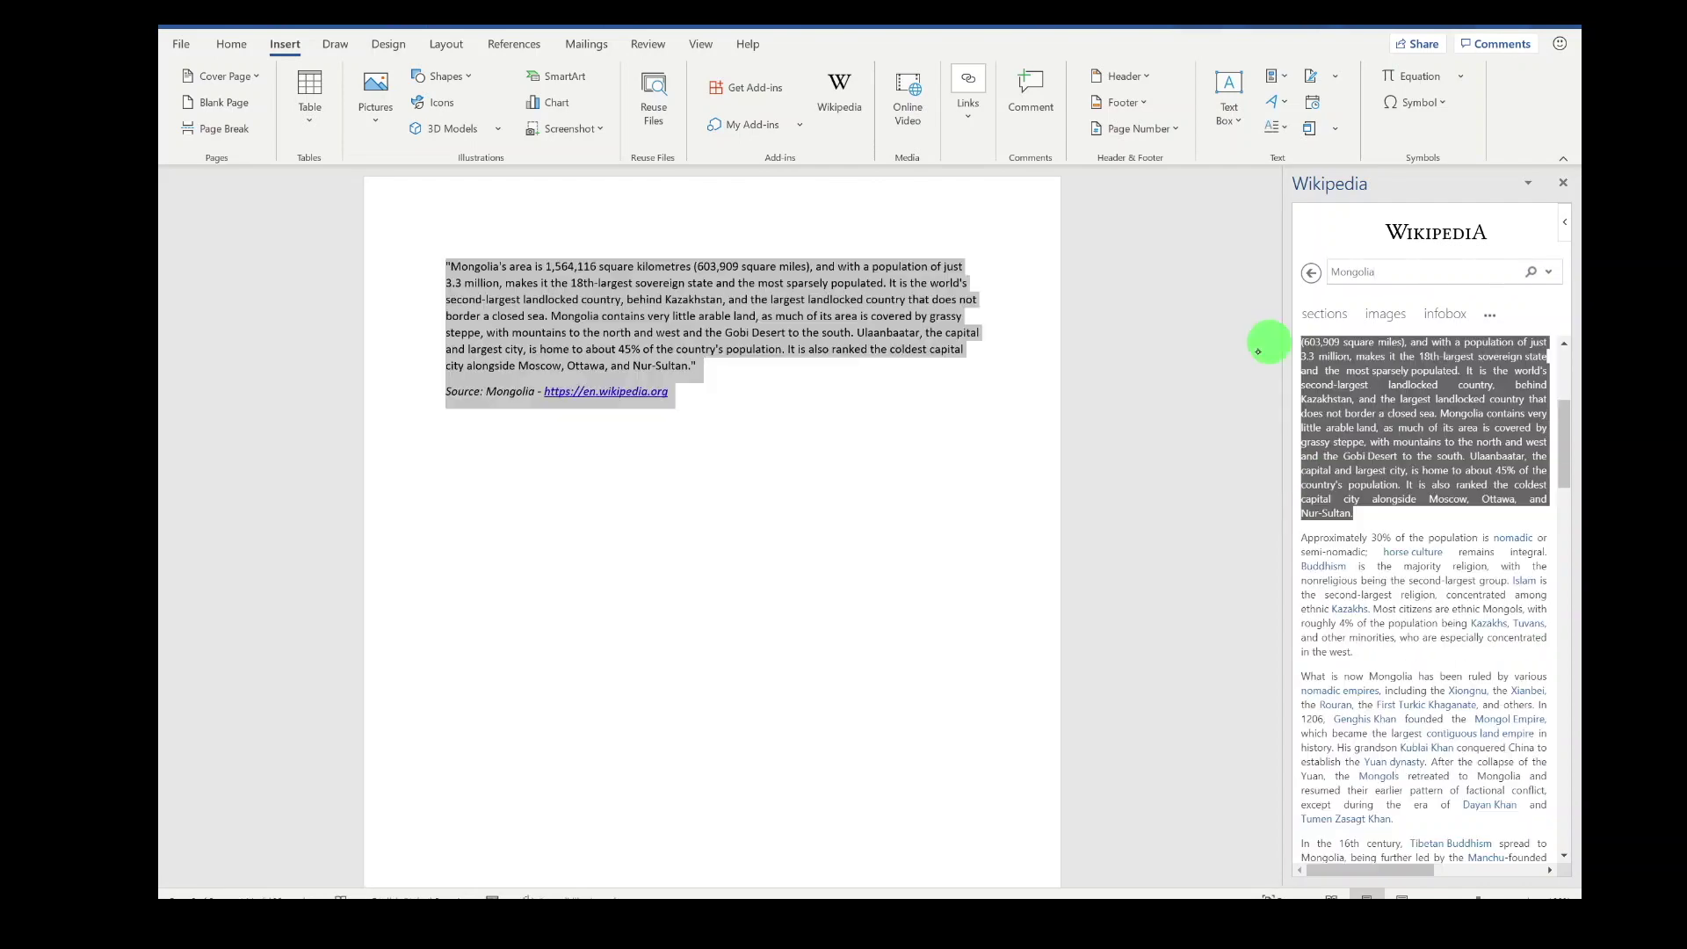
{"action": "left_click", "coordinate": [696, 397]}
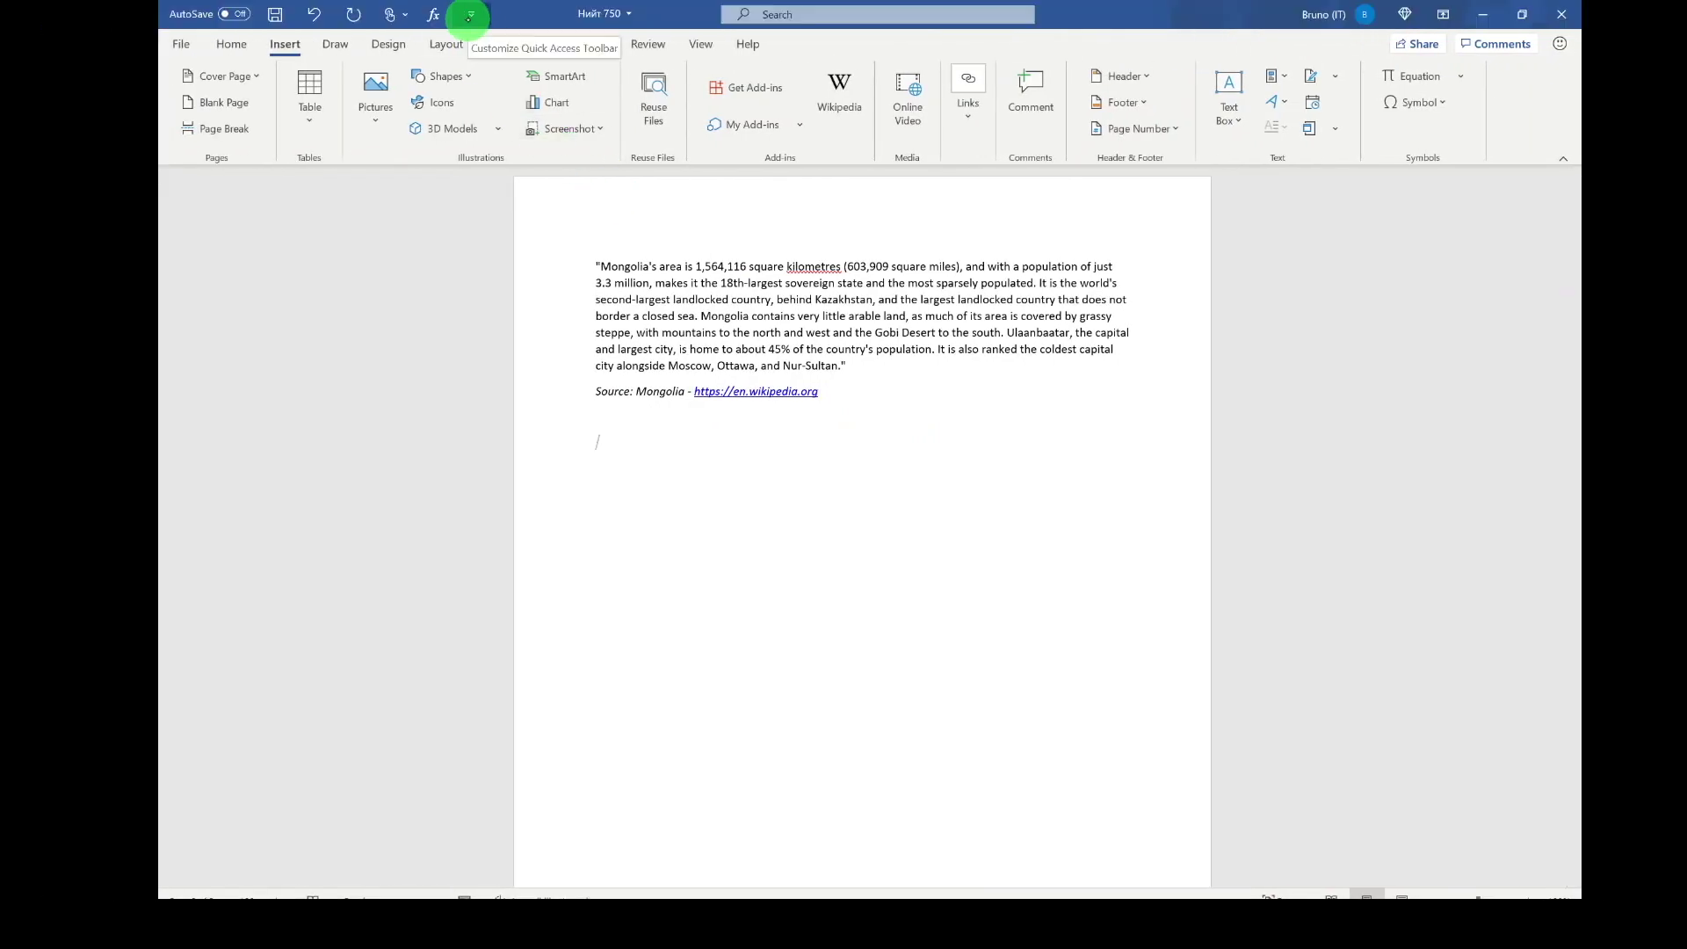
Add the Speak command from All Commands to the Quick Access Toolbar and have it read the Mongolia paragraph aloud.
{"action": "left_click", "coordinate": [470, 15]}
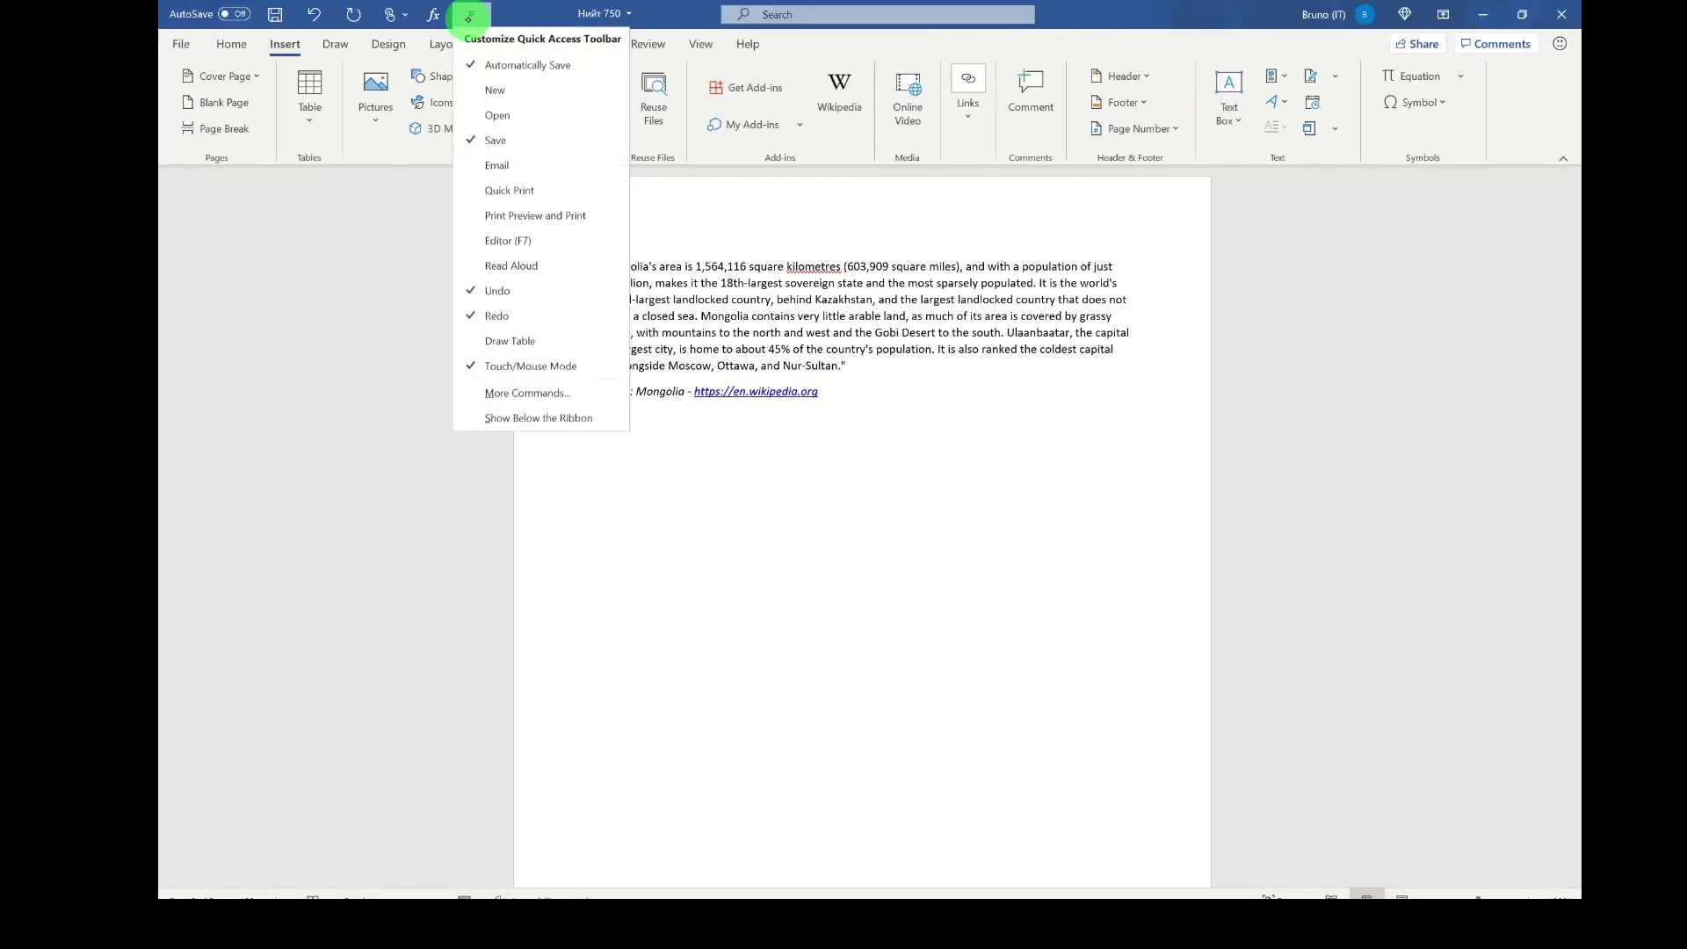
{"action": "left_click", "coordinate": [553, 393]}
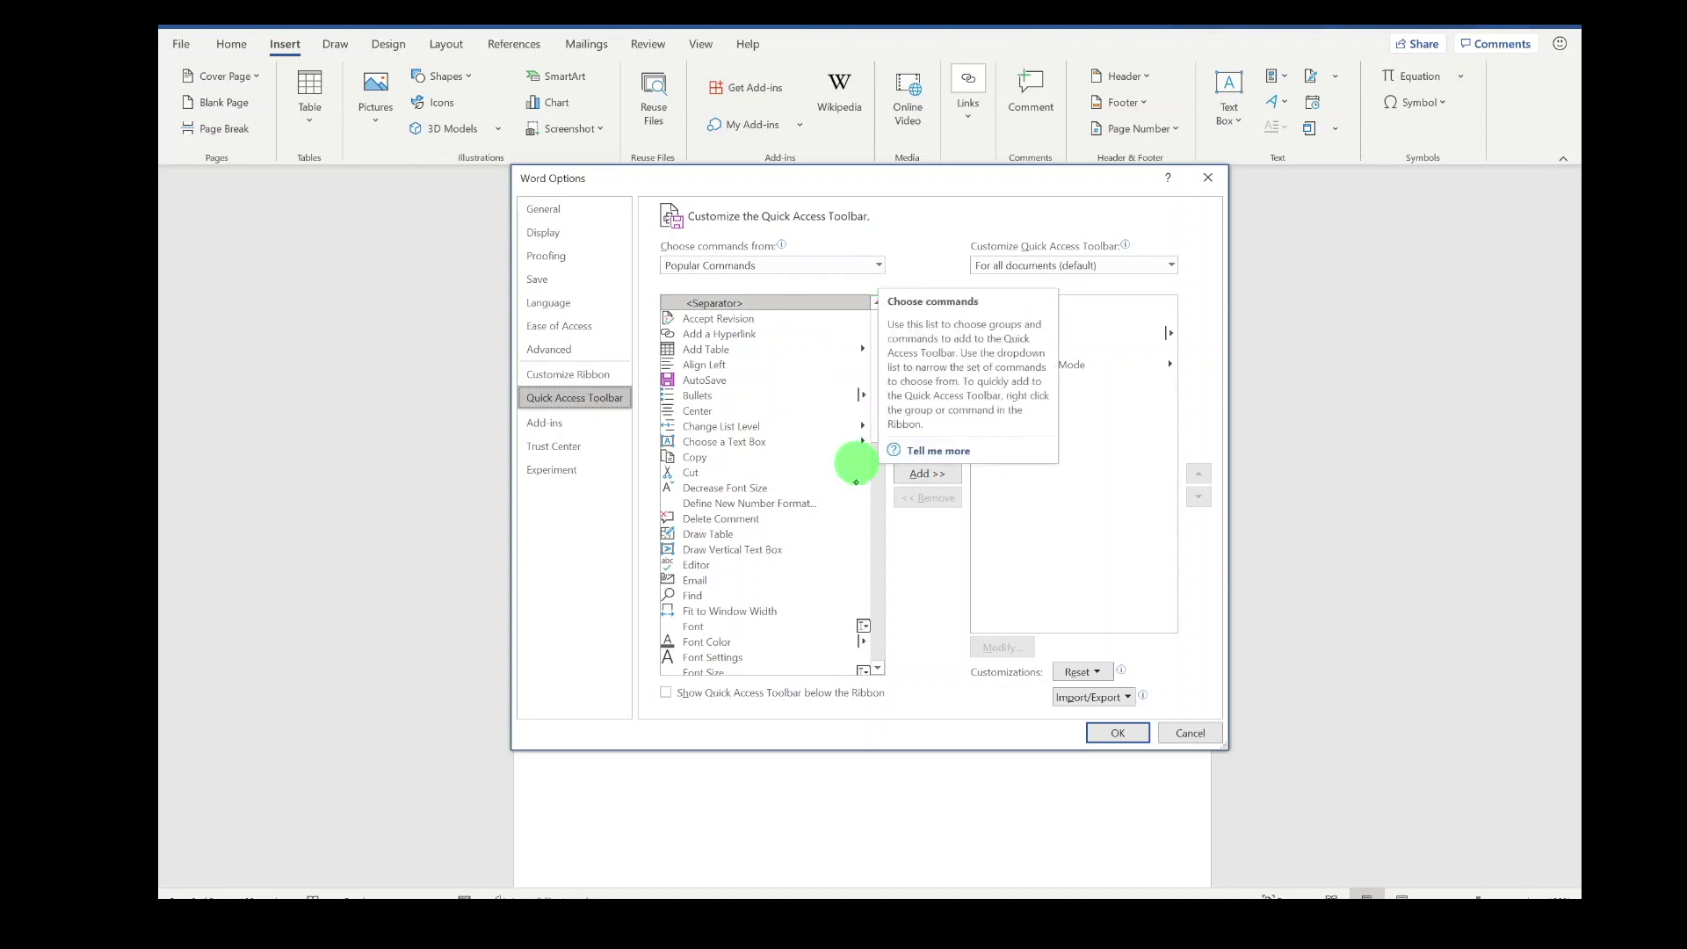
{"action": "left_click", "coordinate": [873, 266]}
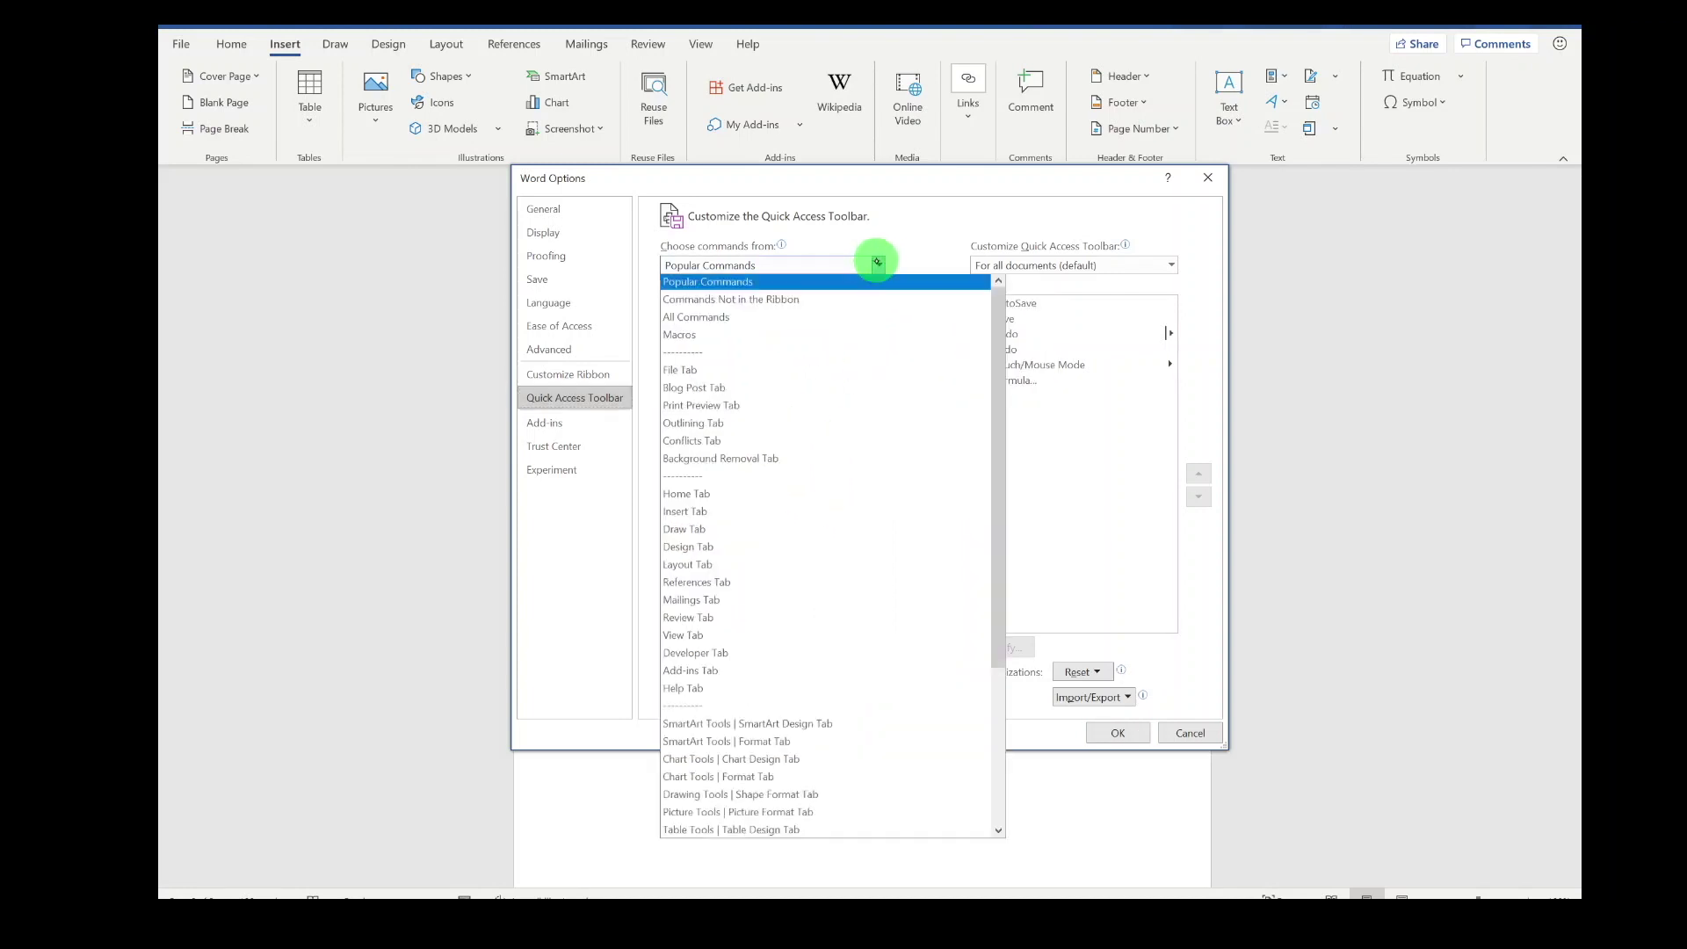
{"action": "left_click", "coordinate": [845, 286]}
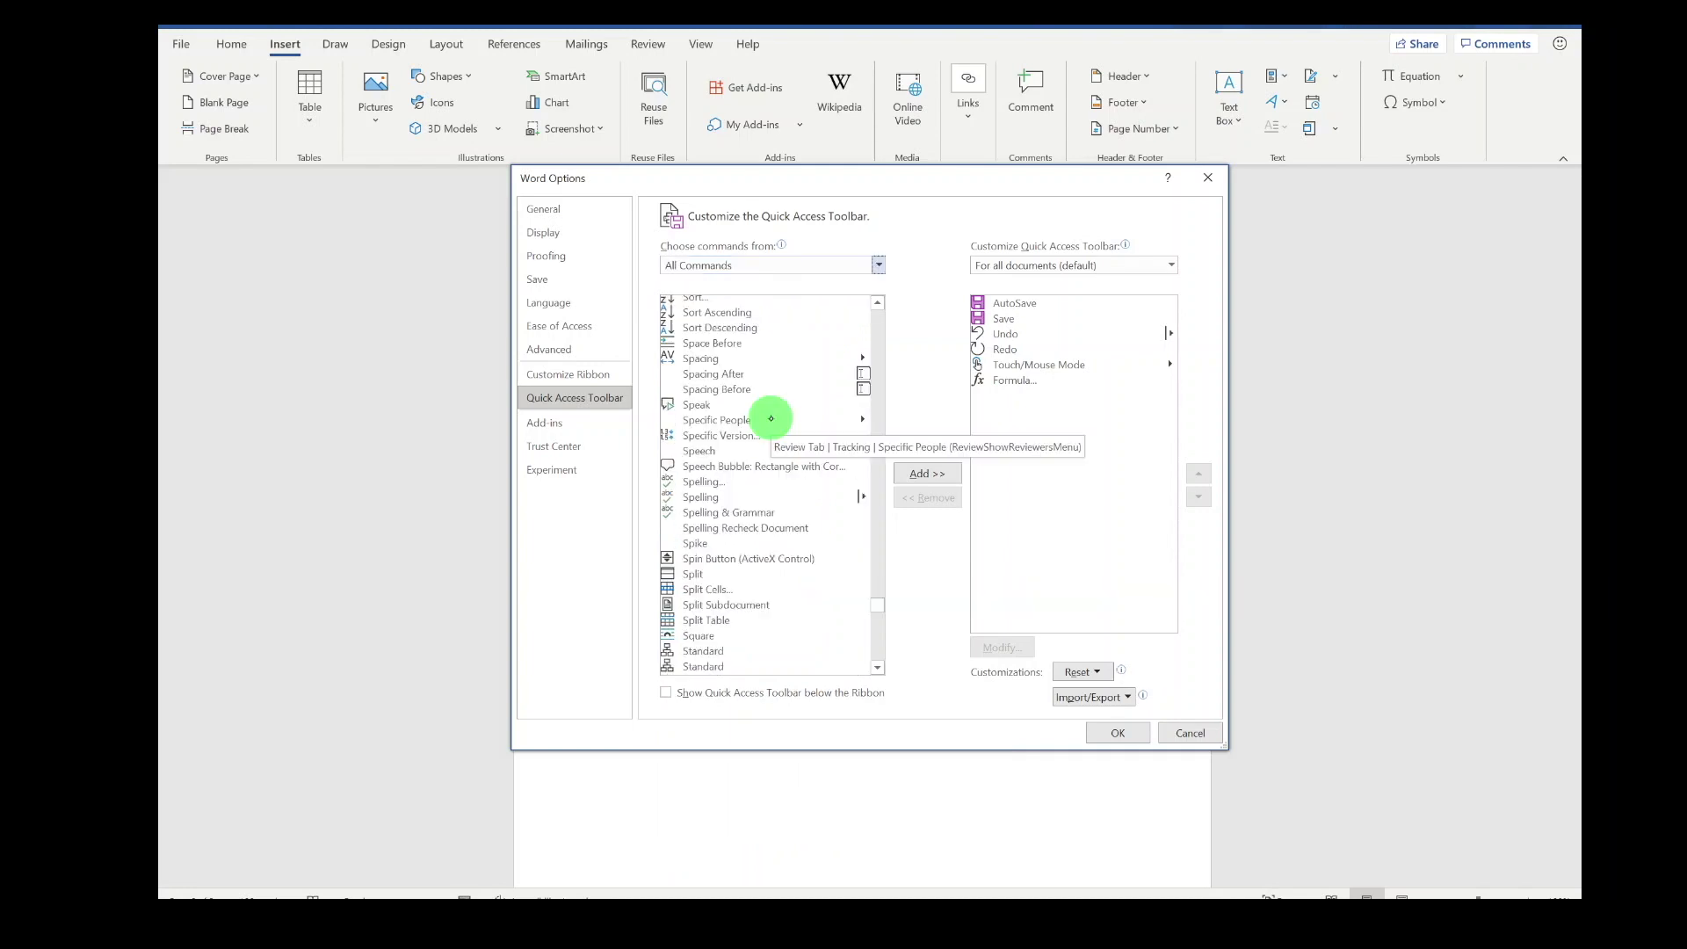
{"action": "left_click", "coordinate": [691, 405]}
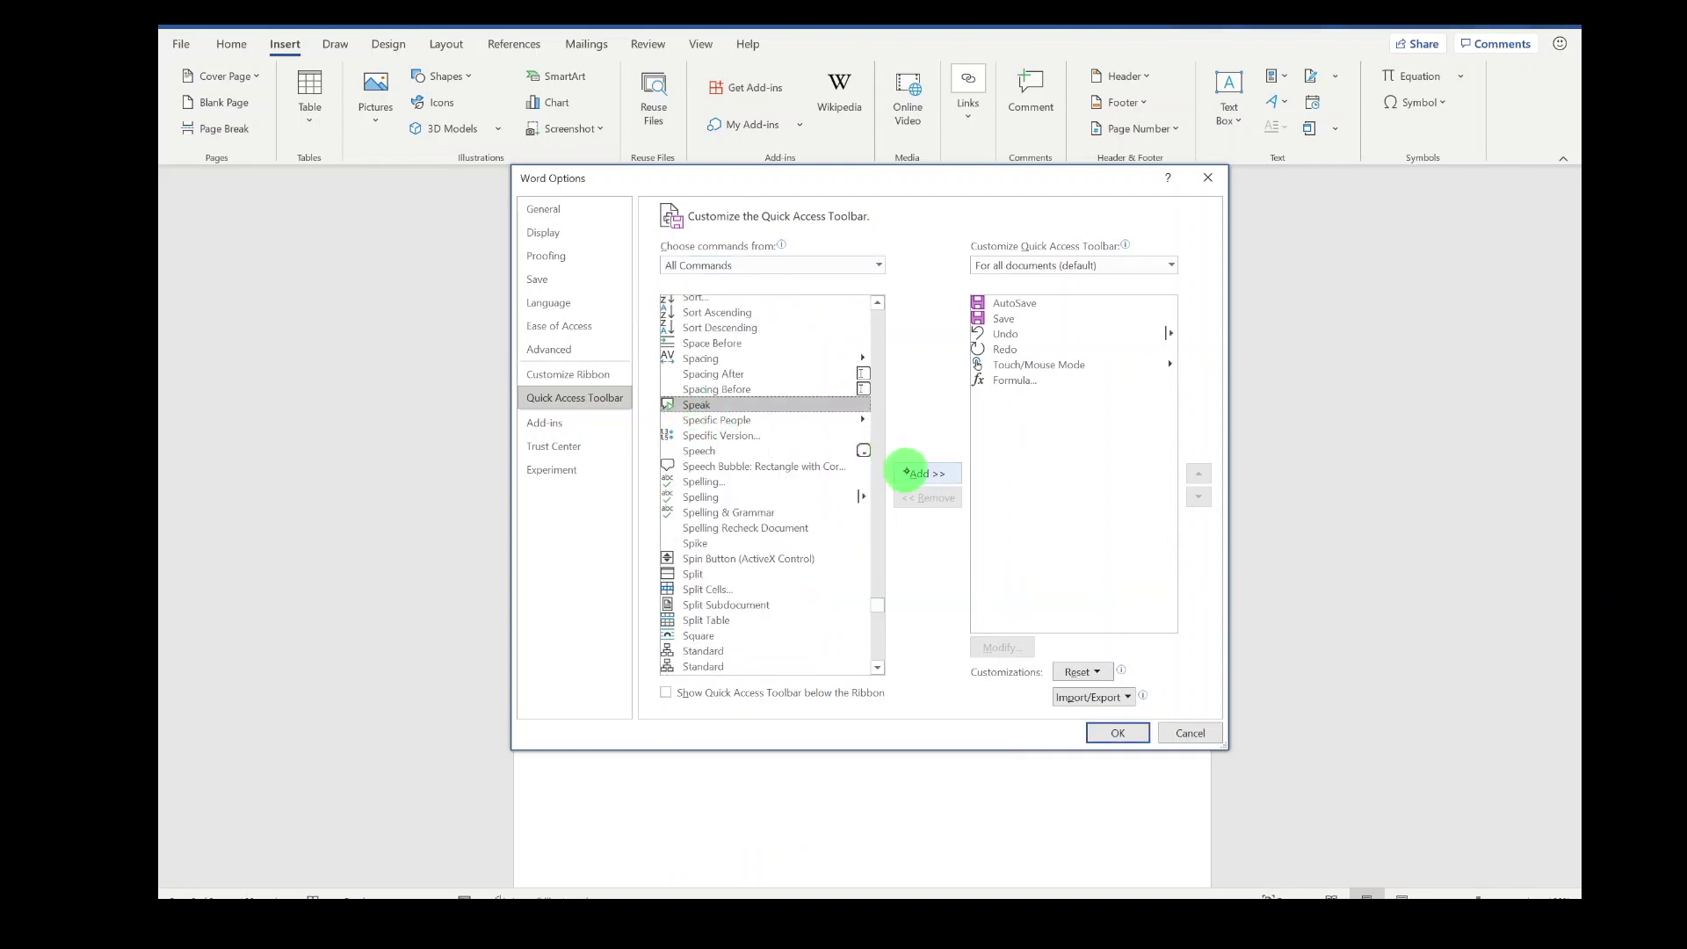
{"action": "left_click", "coordinate": [918, 472]}
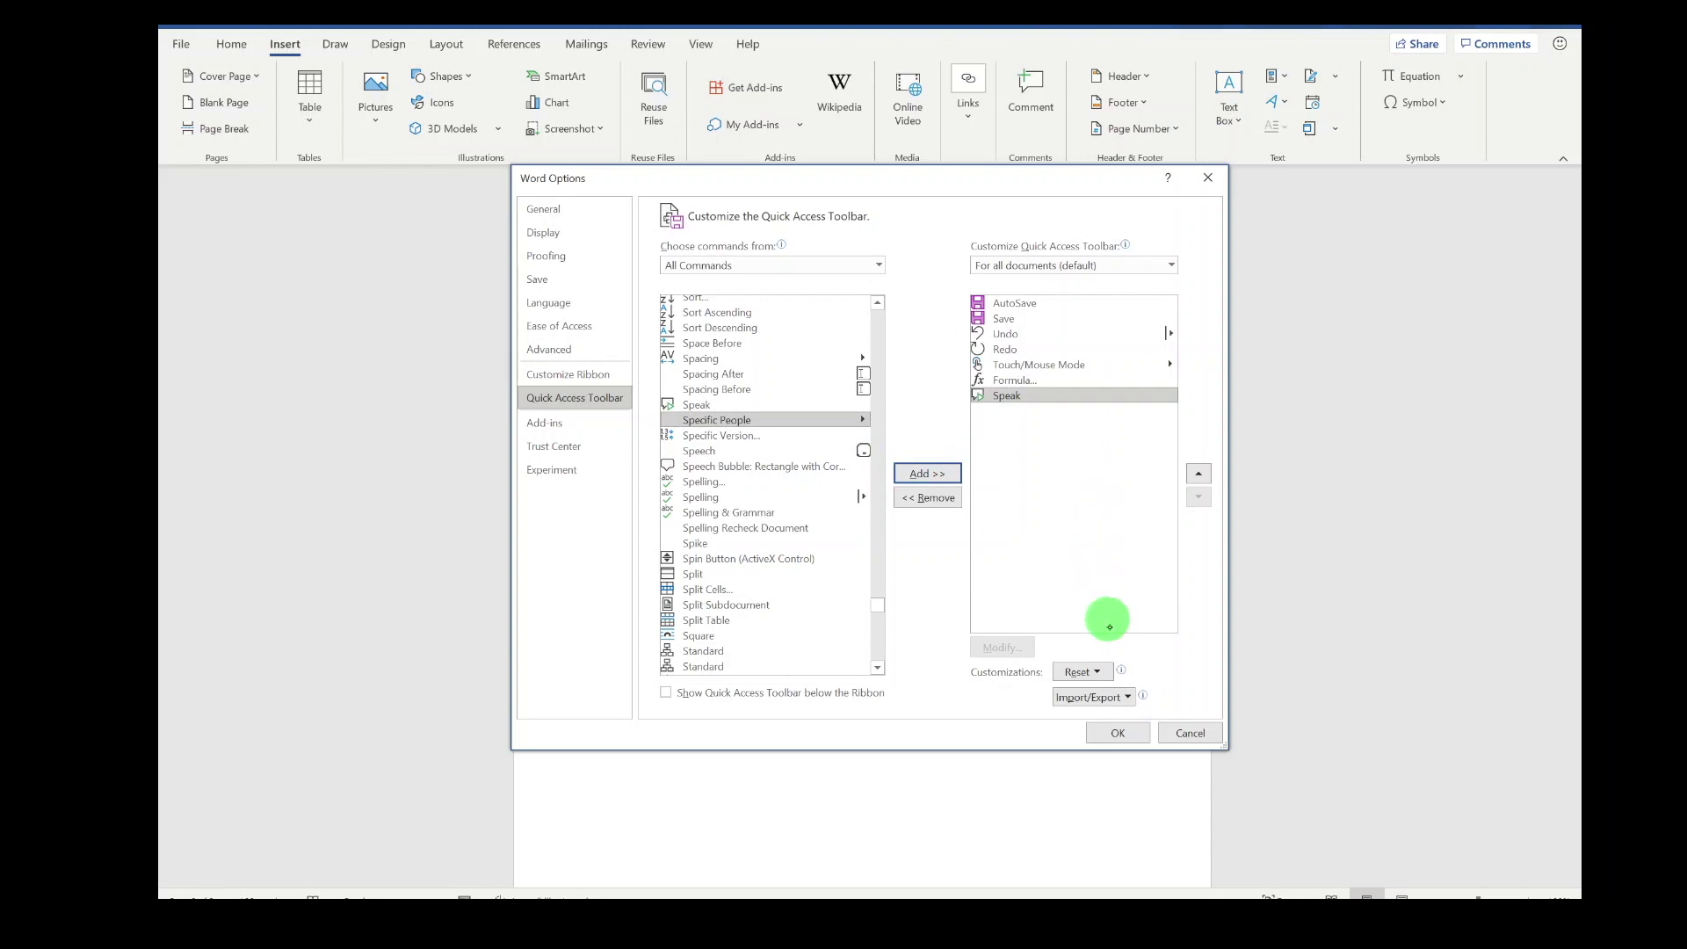
{"action": "left_click", "coordinate": [1119, 735]}
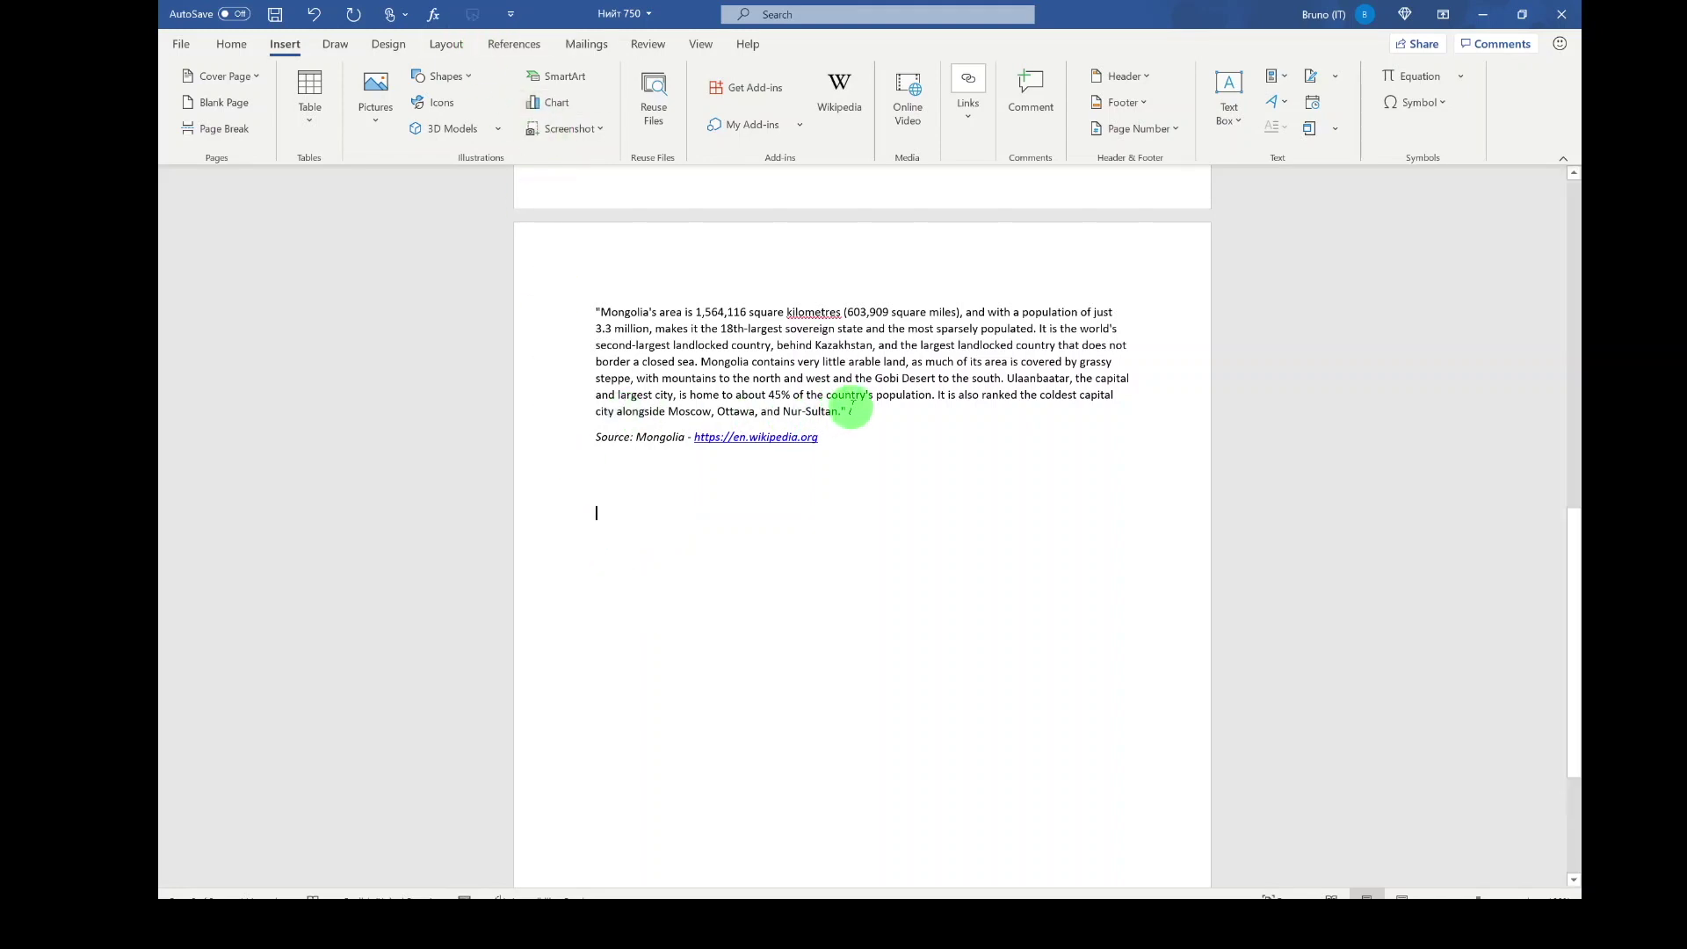
{"action": "left_click_drag", "start_coordinate": [853, 411], "coordinate": [588, 309]}
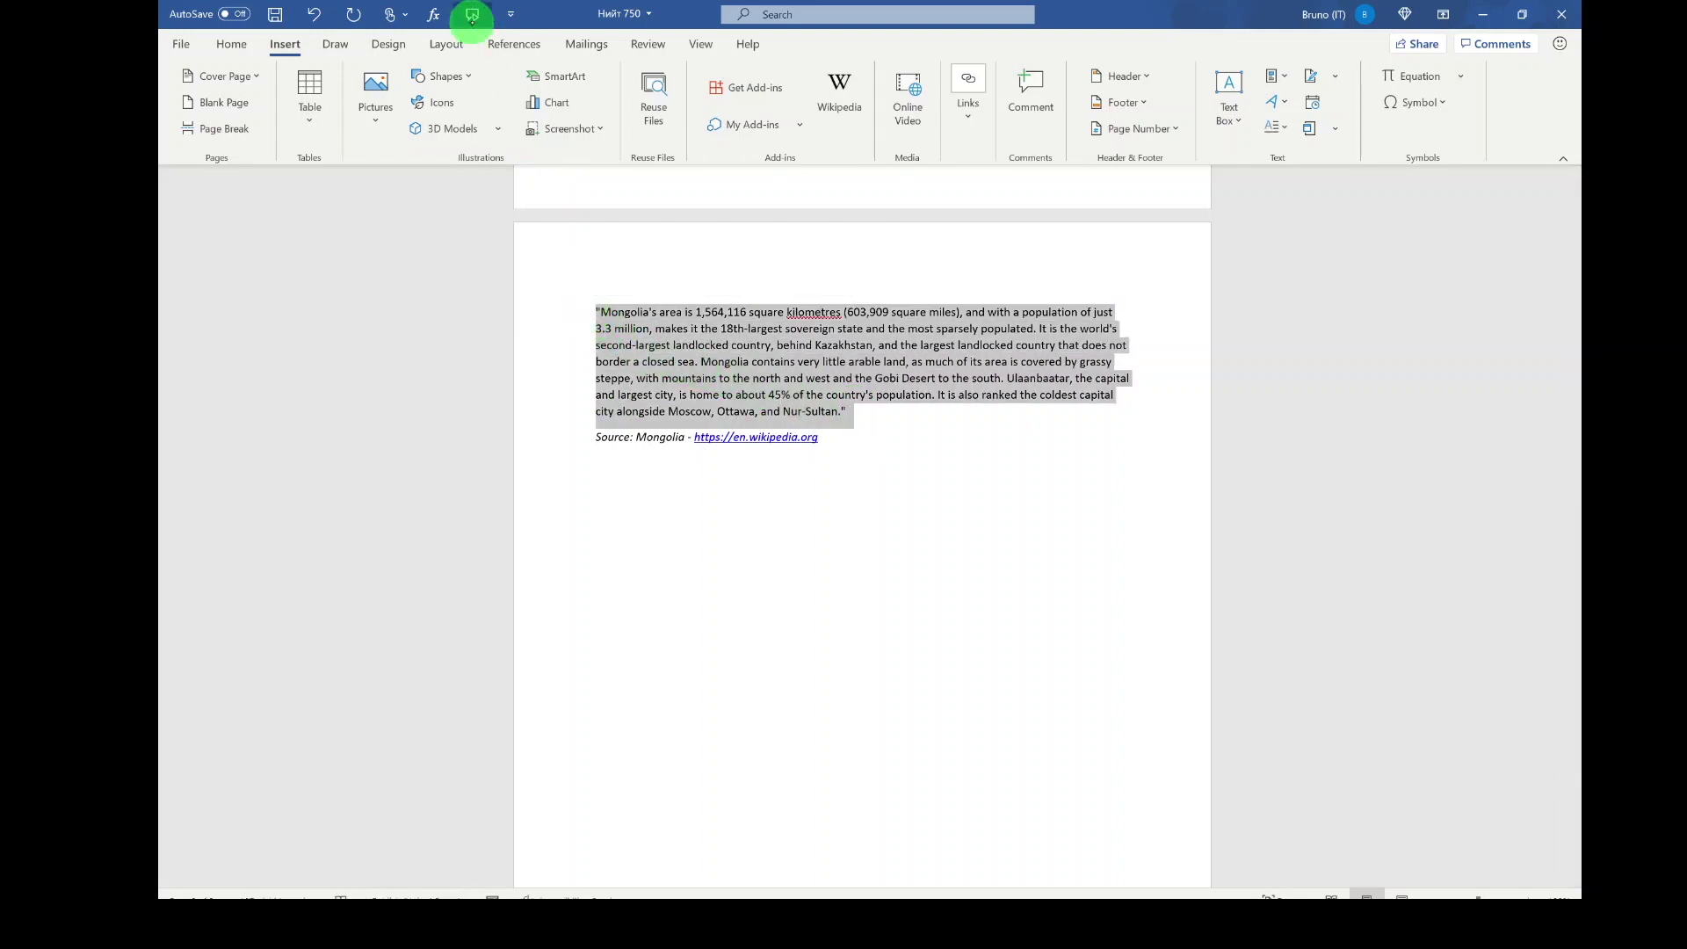
{"action": "left_click", "coordinate": [472, 15]}
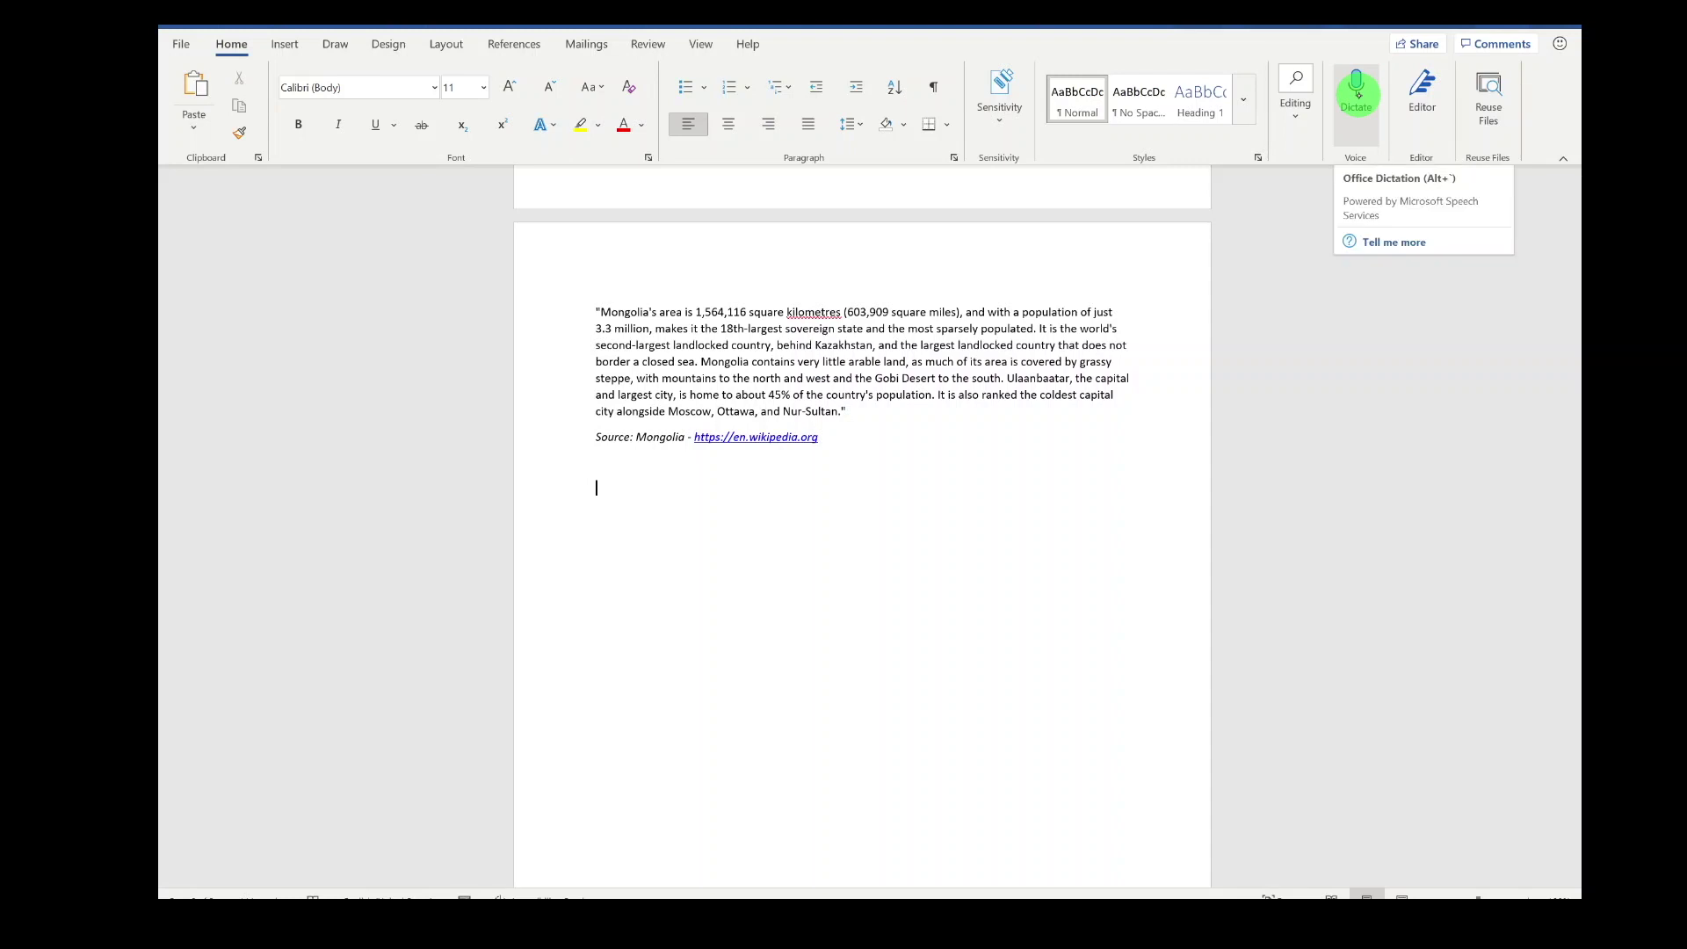
Start dictation below the source line, set the spoken language to English (United States), and dictate "please give me more".
{"action": "left_click", "coordinate": [1358, 94]}
{"action": "left_click", "coordinate": [788, 839]}
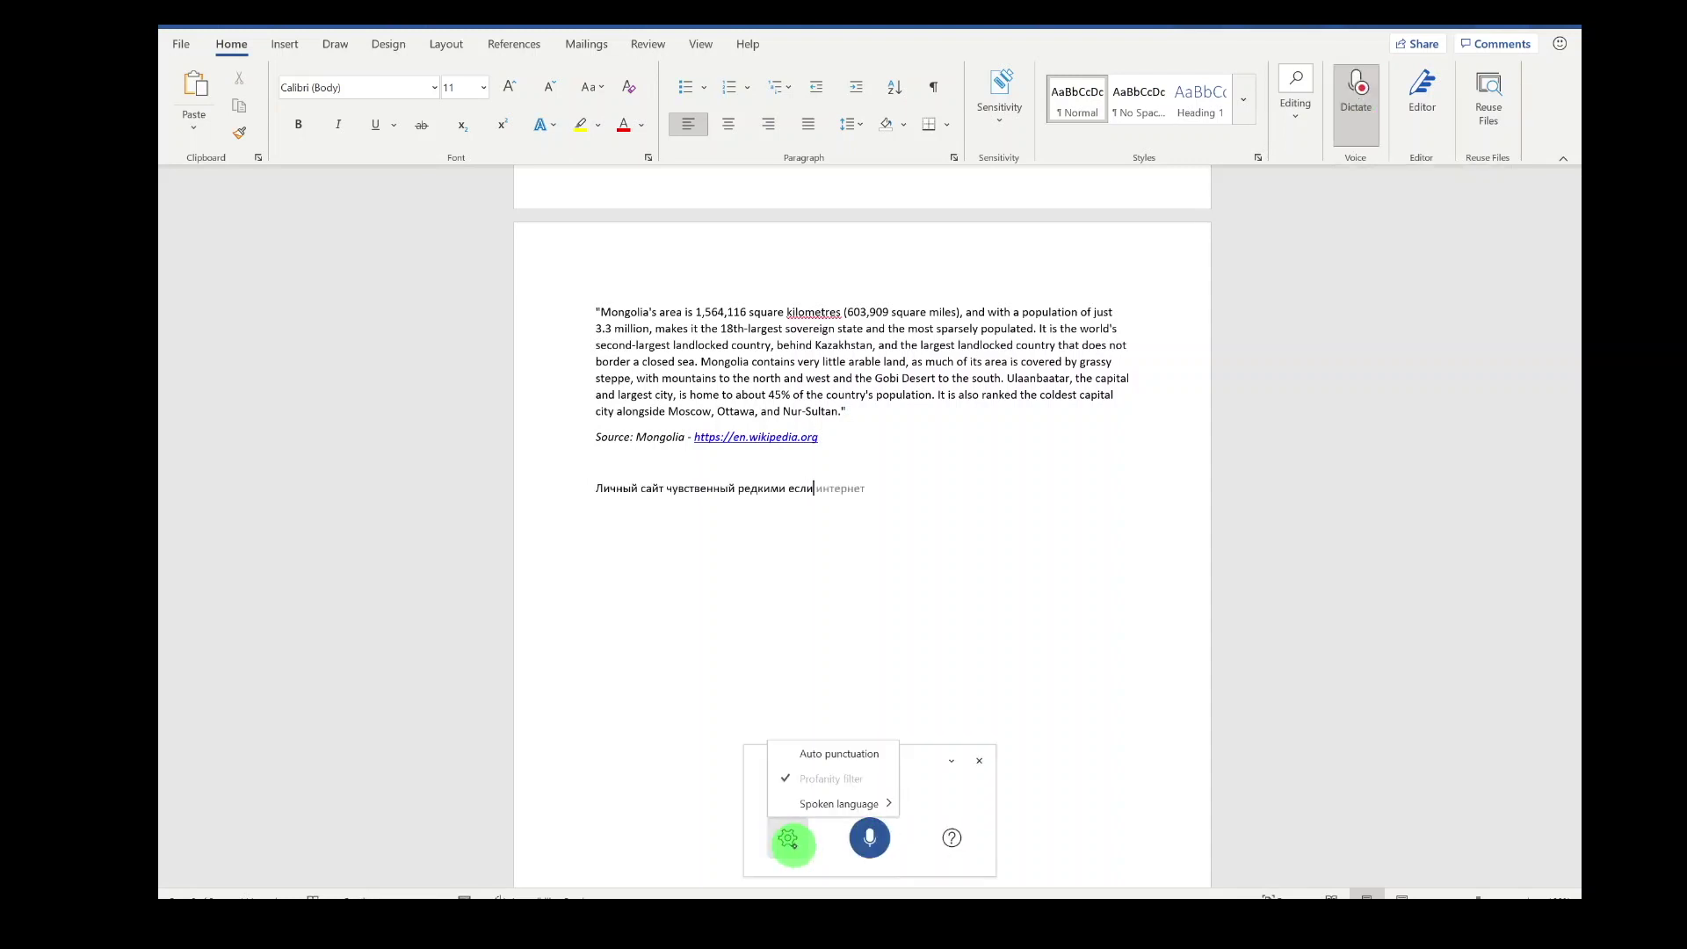
{"action": "mouse_move", "coordinate": [852, 804]}
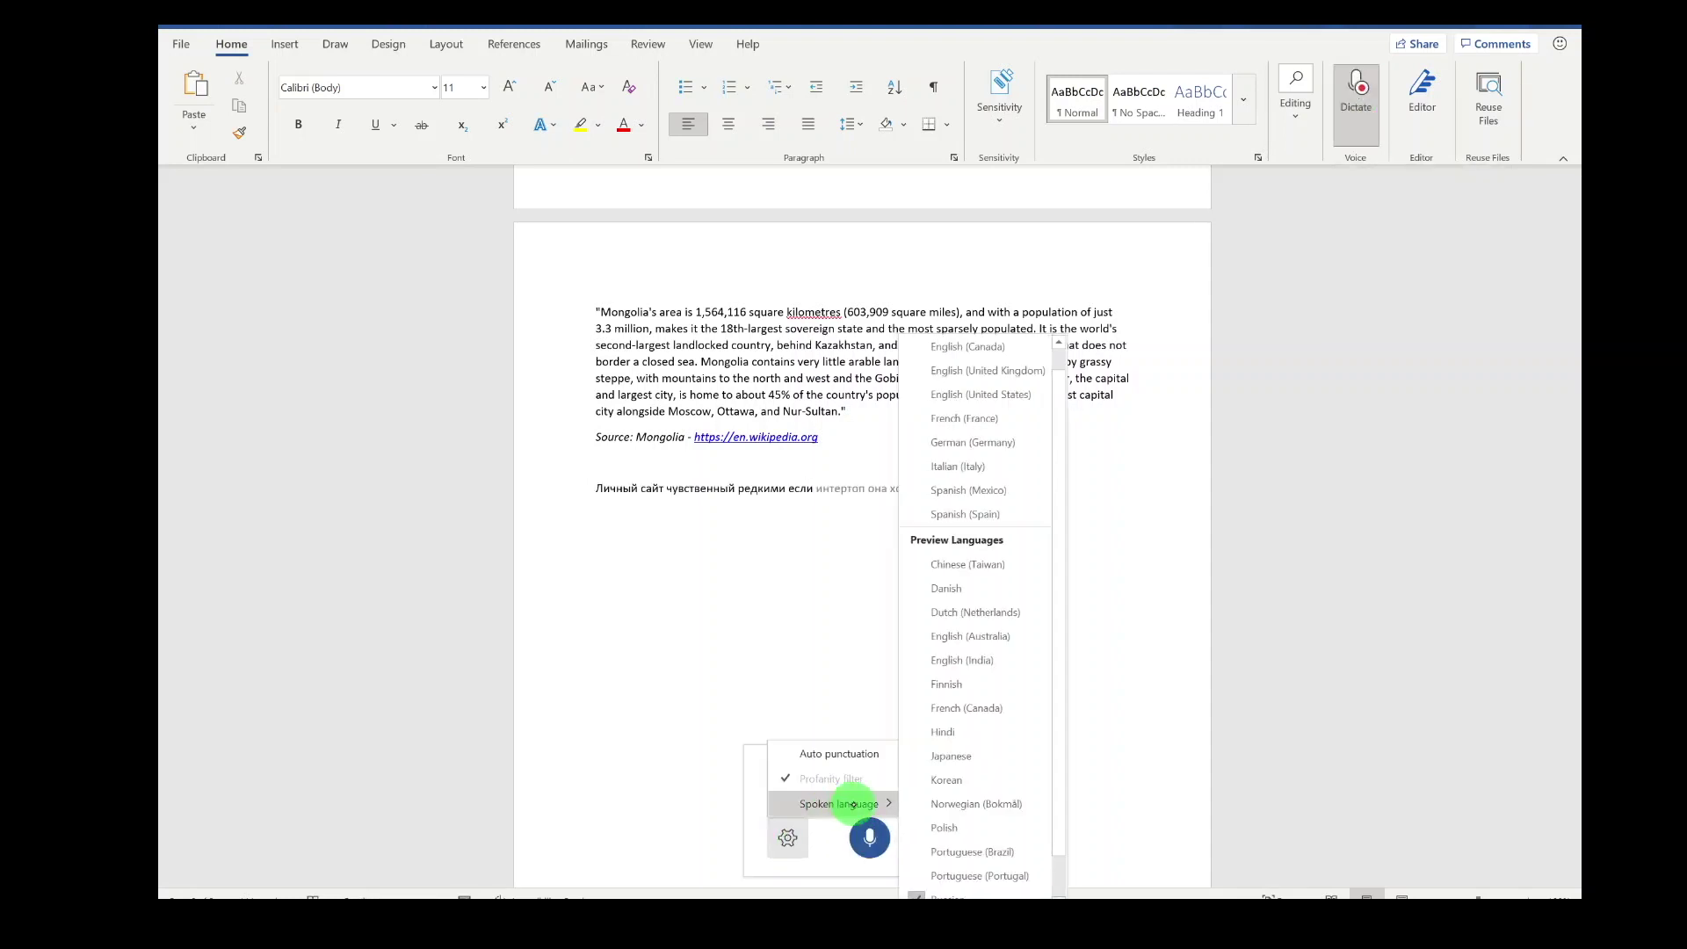
{"action": "left_click", "coordinate": [1017, 397]}
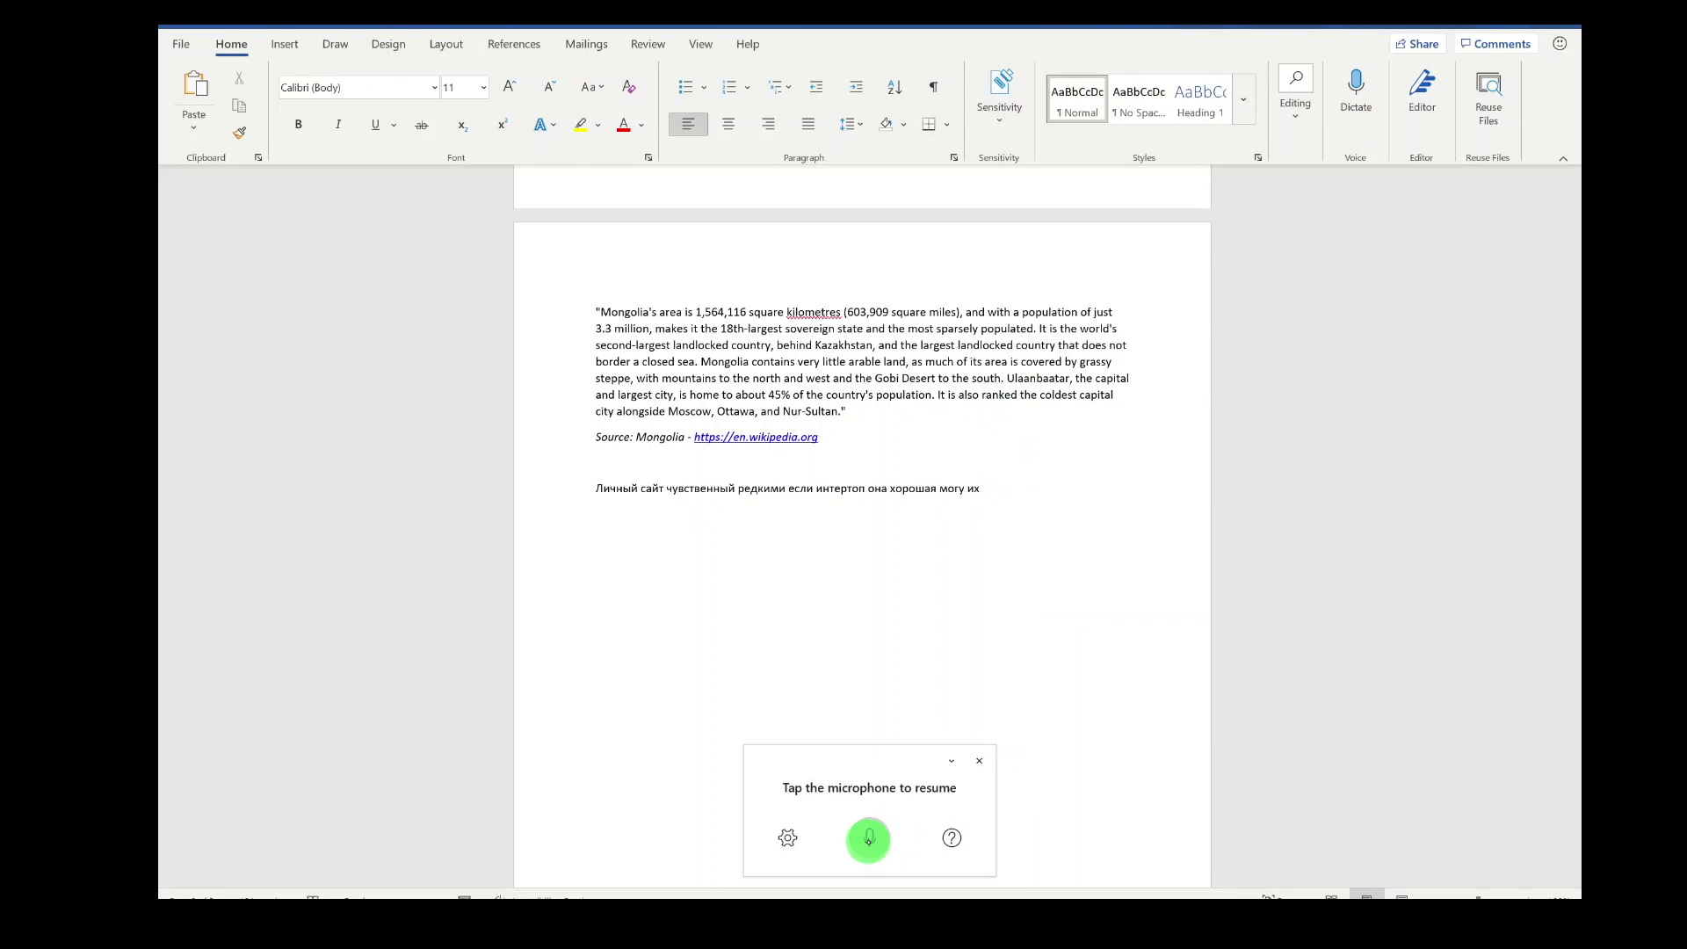
{"action": "left_click", "coordinate": [868, 839]}
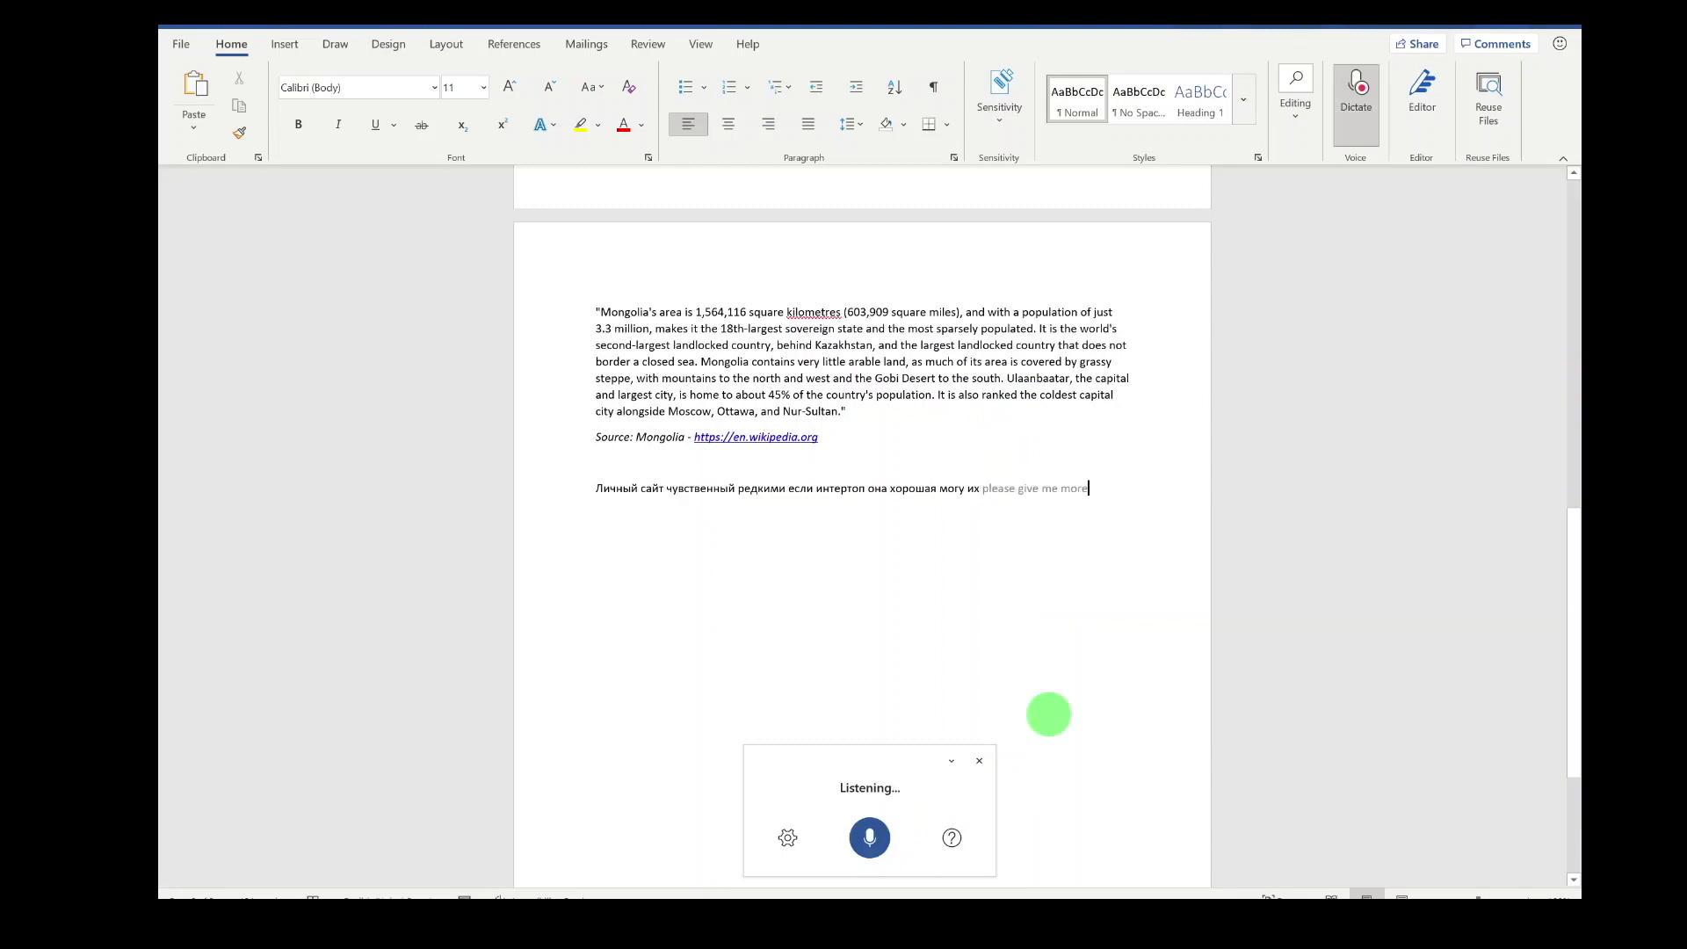
{"action": "left_click", "coordinate": [868, 840]}
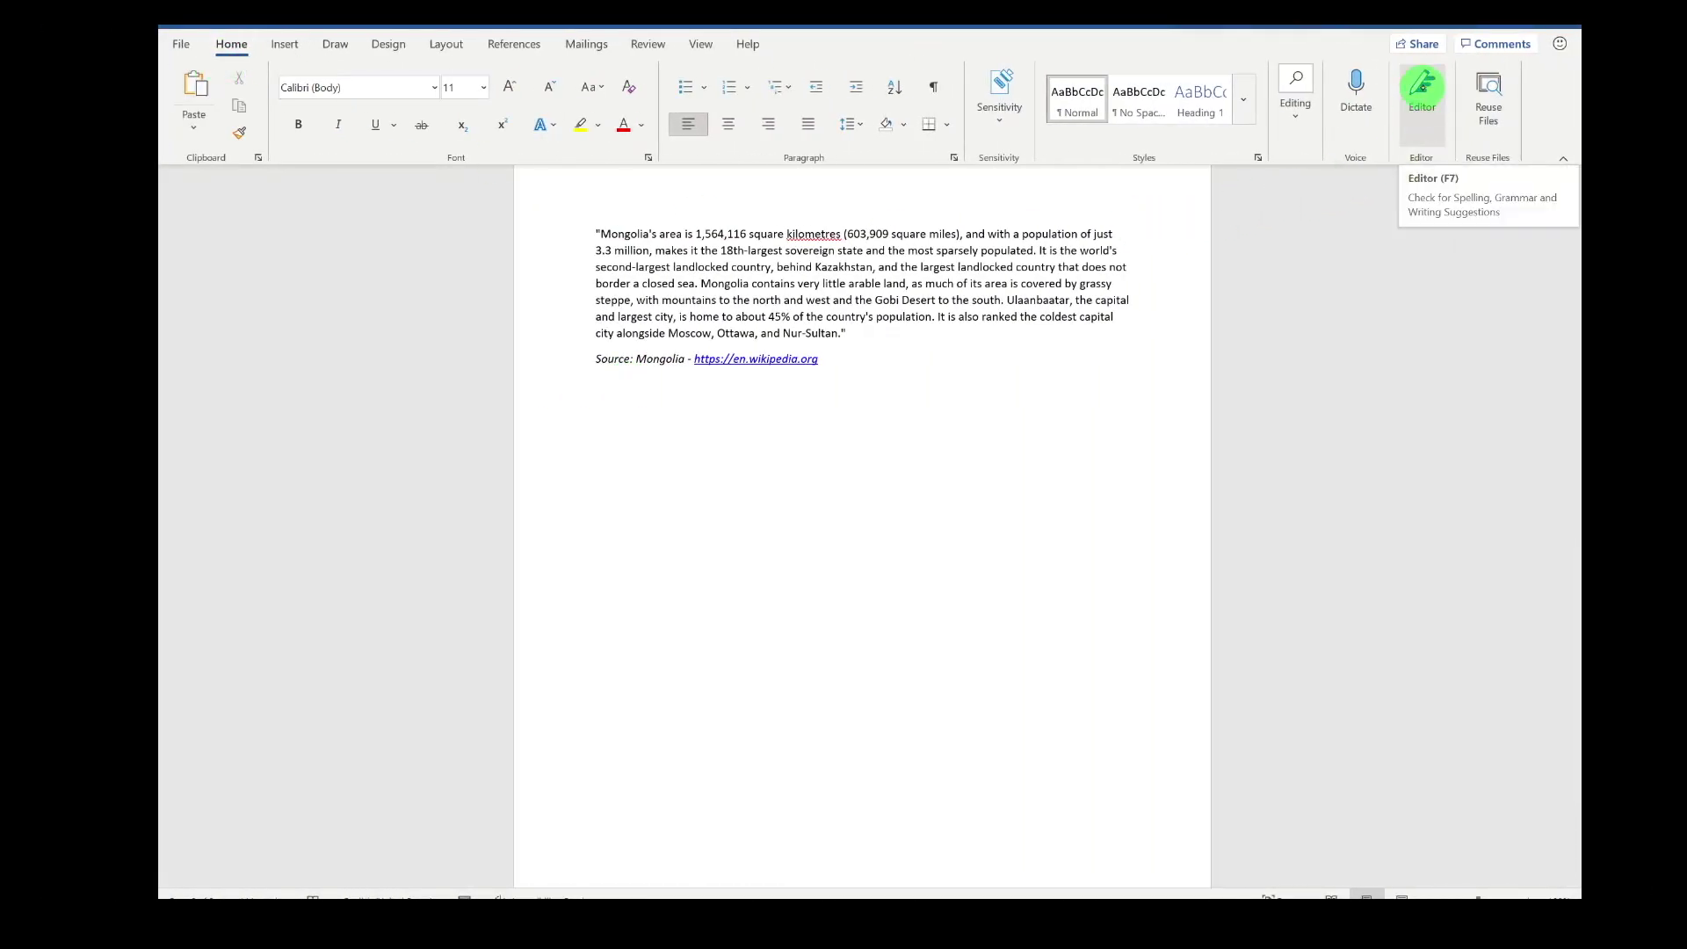
Run the Editor check on the document, review its correction and refinement categories, and open the spelling suggestions.
{"action": "left_click", "coordinate": [1422, 84]}
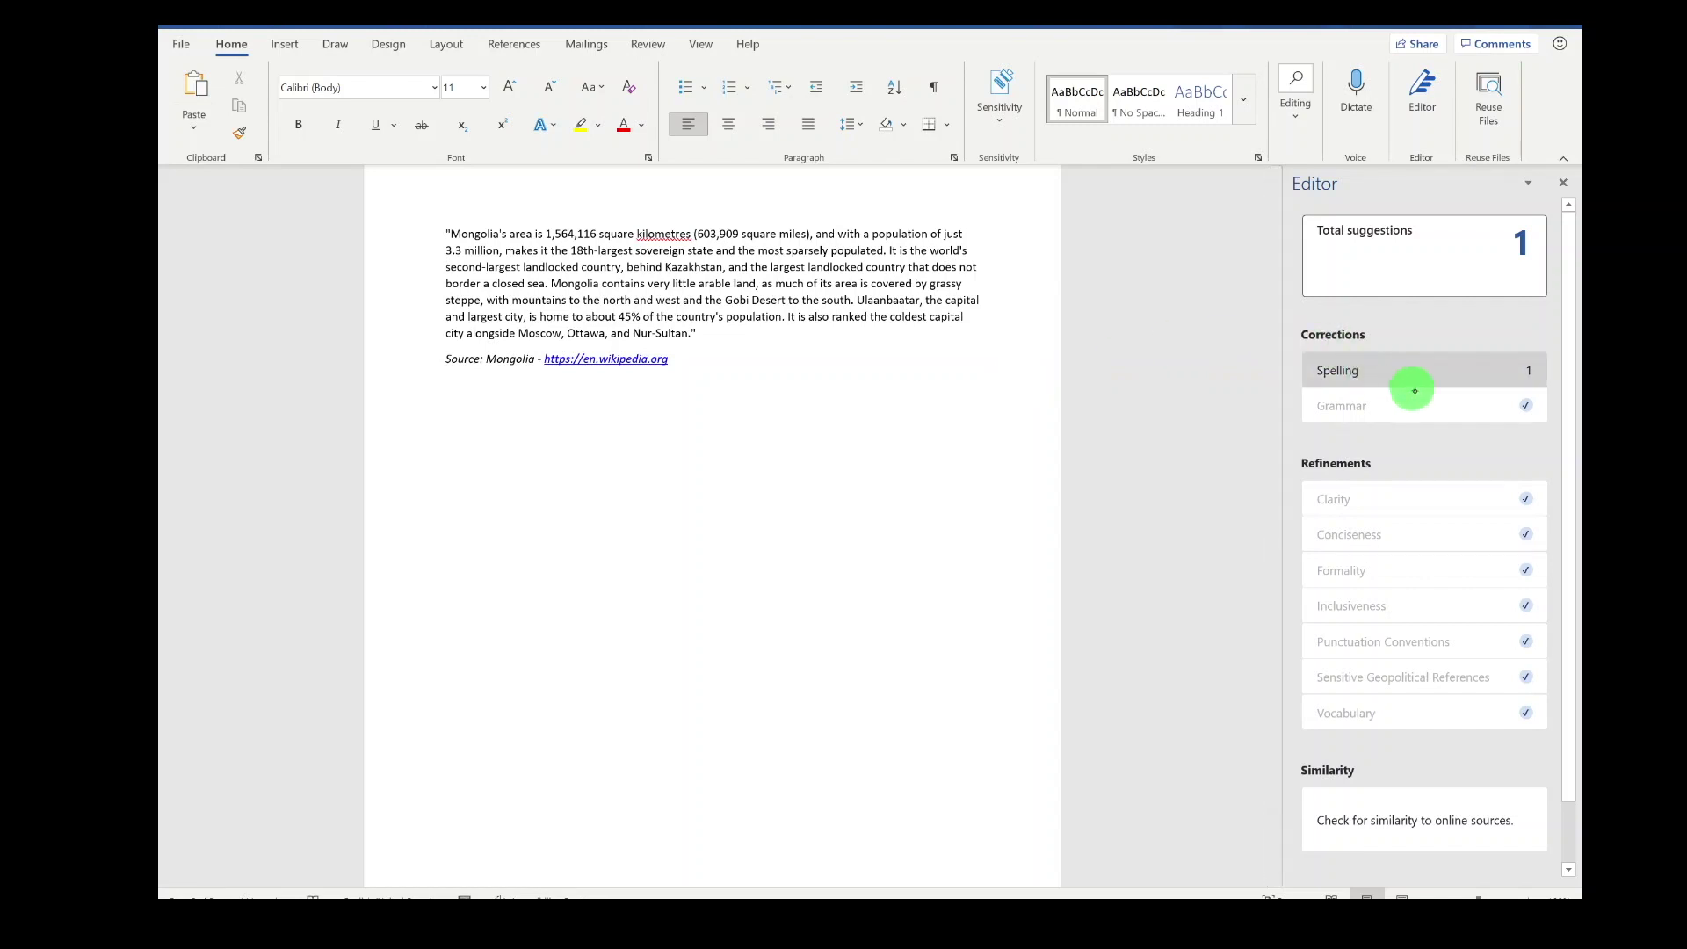
{"action": "scroll", "coordinate": [1446, 761], "scroll_direction": "down", "scroll_amount": 2}
{"action": "scroll", "coordinate": [1446, 761], "scroll_direction": "up", "scroll_amount": 2}
{"action": "left_click", "coordinate": [1458, 370]}
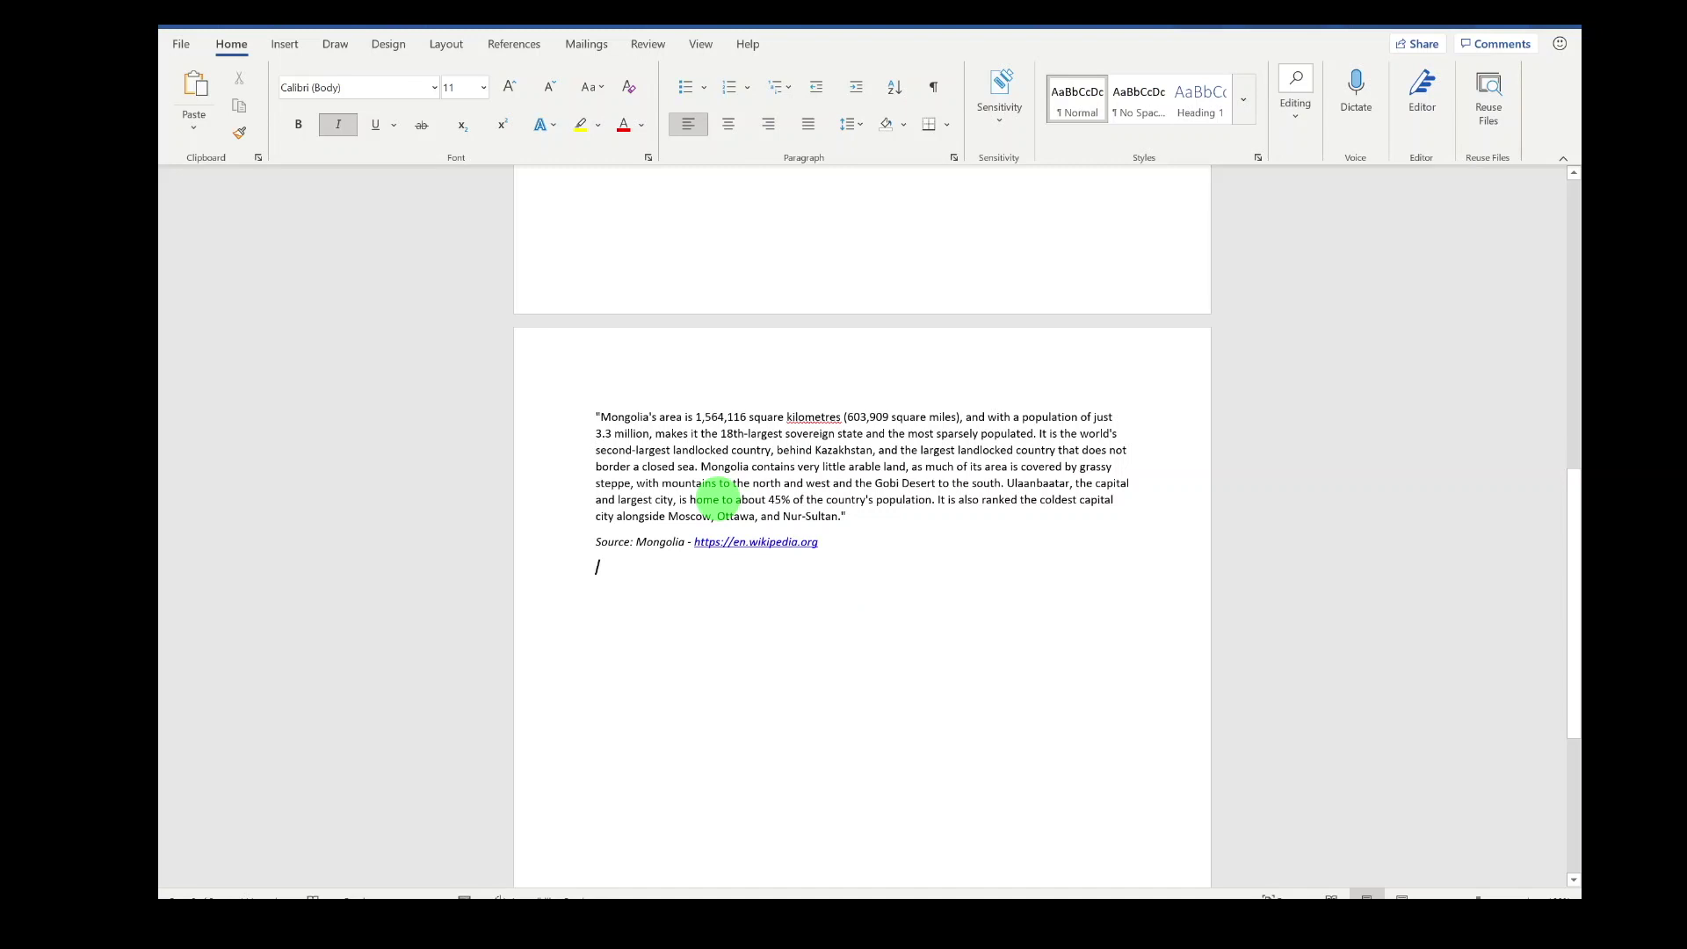
View rewrite suggestions for "is home to about" in the Mongolia paragraph and look up the word "steppe" with Search.
{"action": "right_click", "coordinate": [704, 499]}
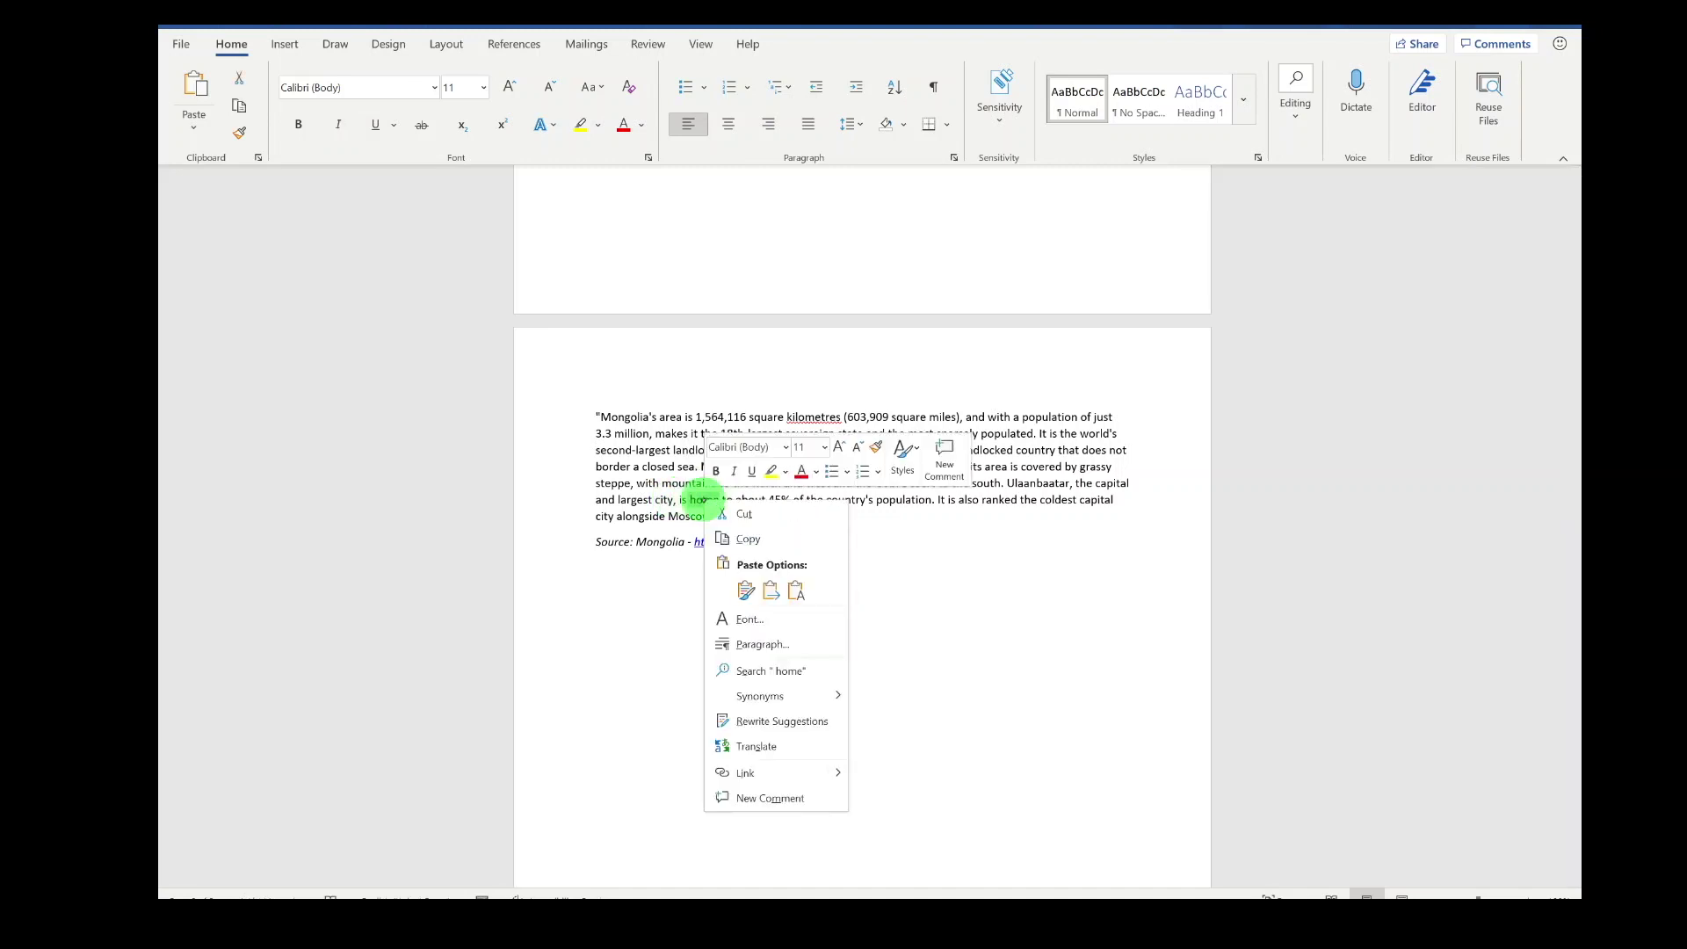
{"action": "left_click", "coordinate": [794, 722]}
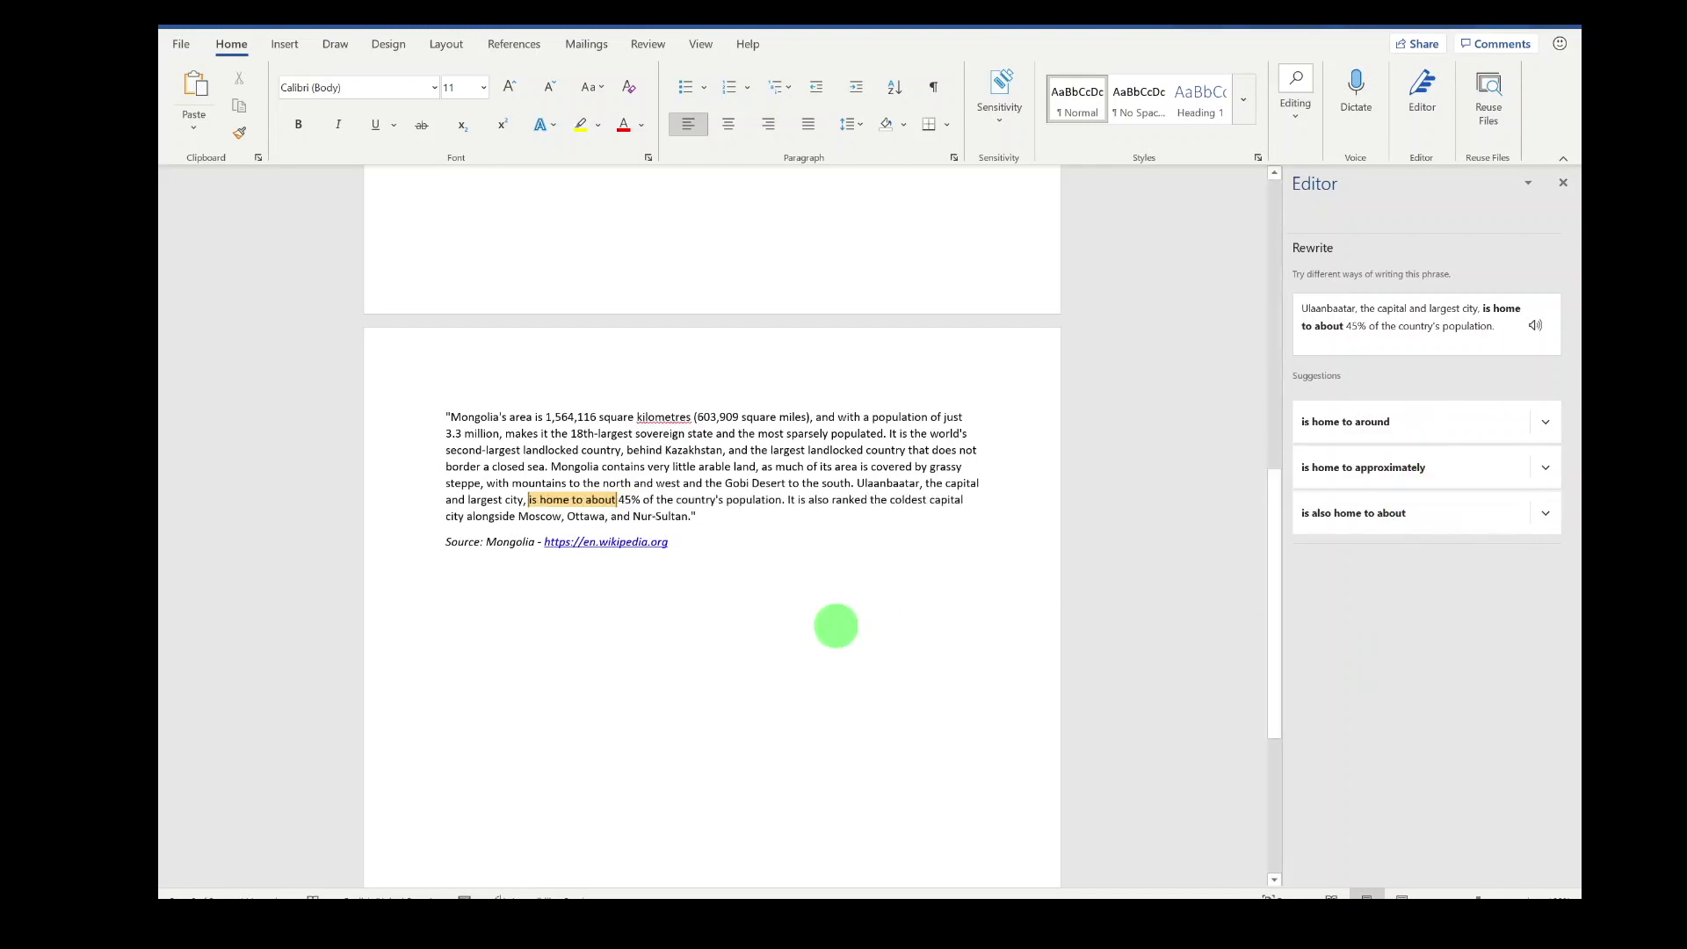
{"action": "left_click", "coordinate": [864, 607]}
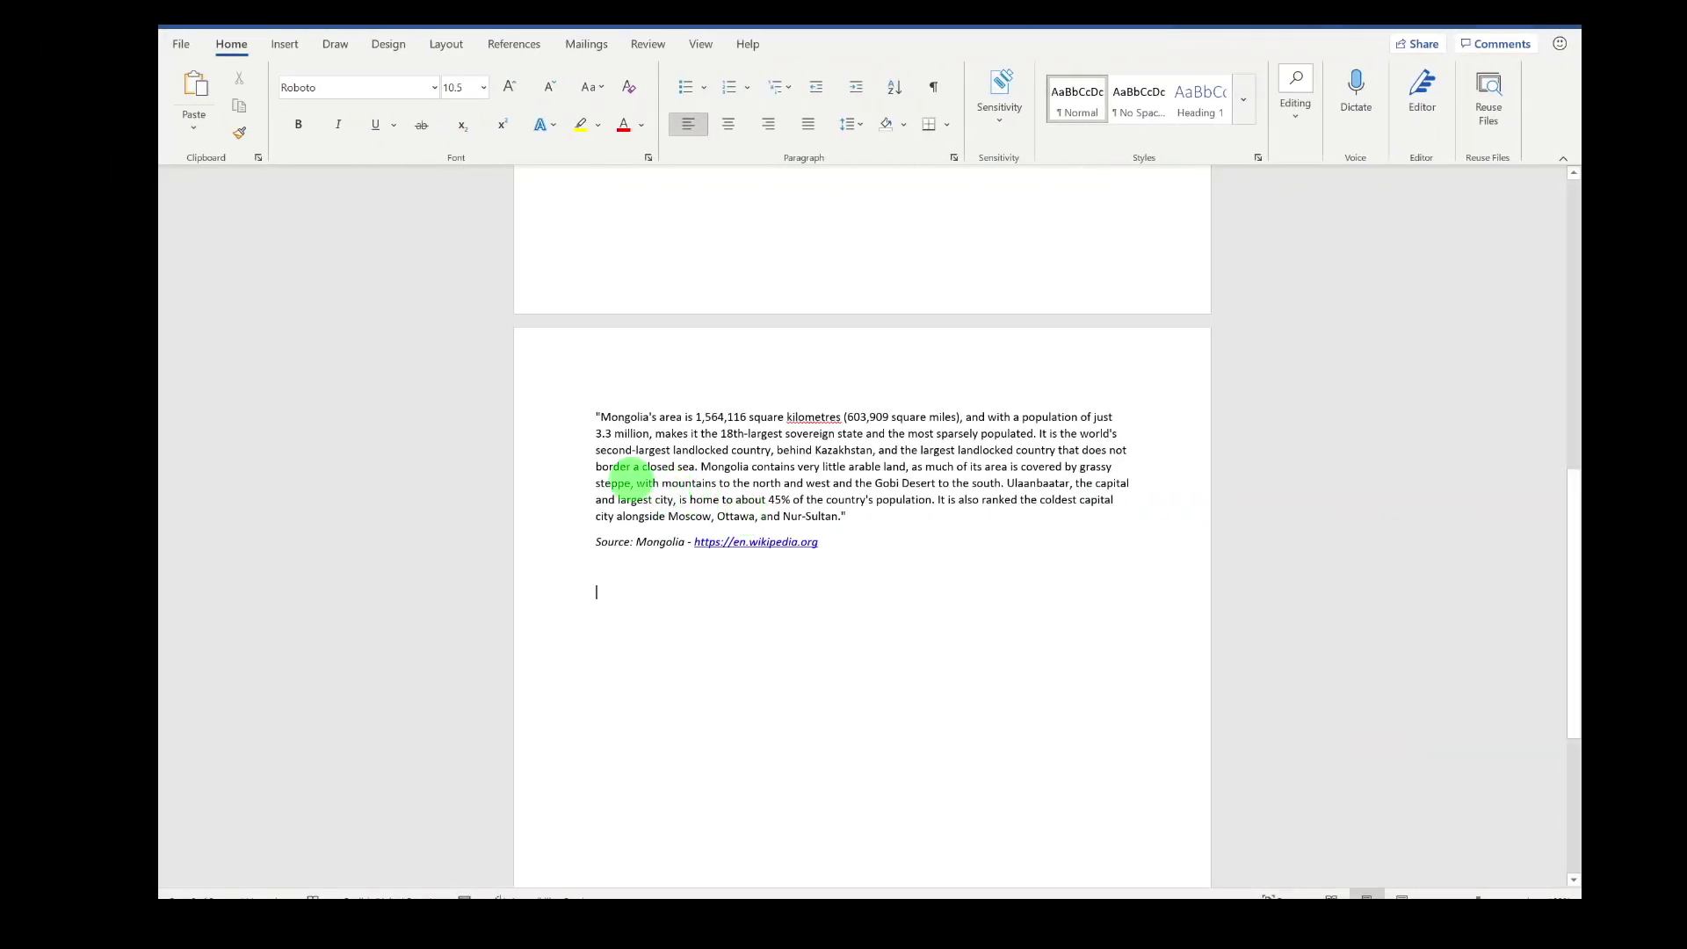
{"action": "right_click", "coordinate": [615, 482]}
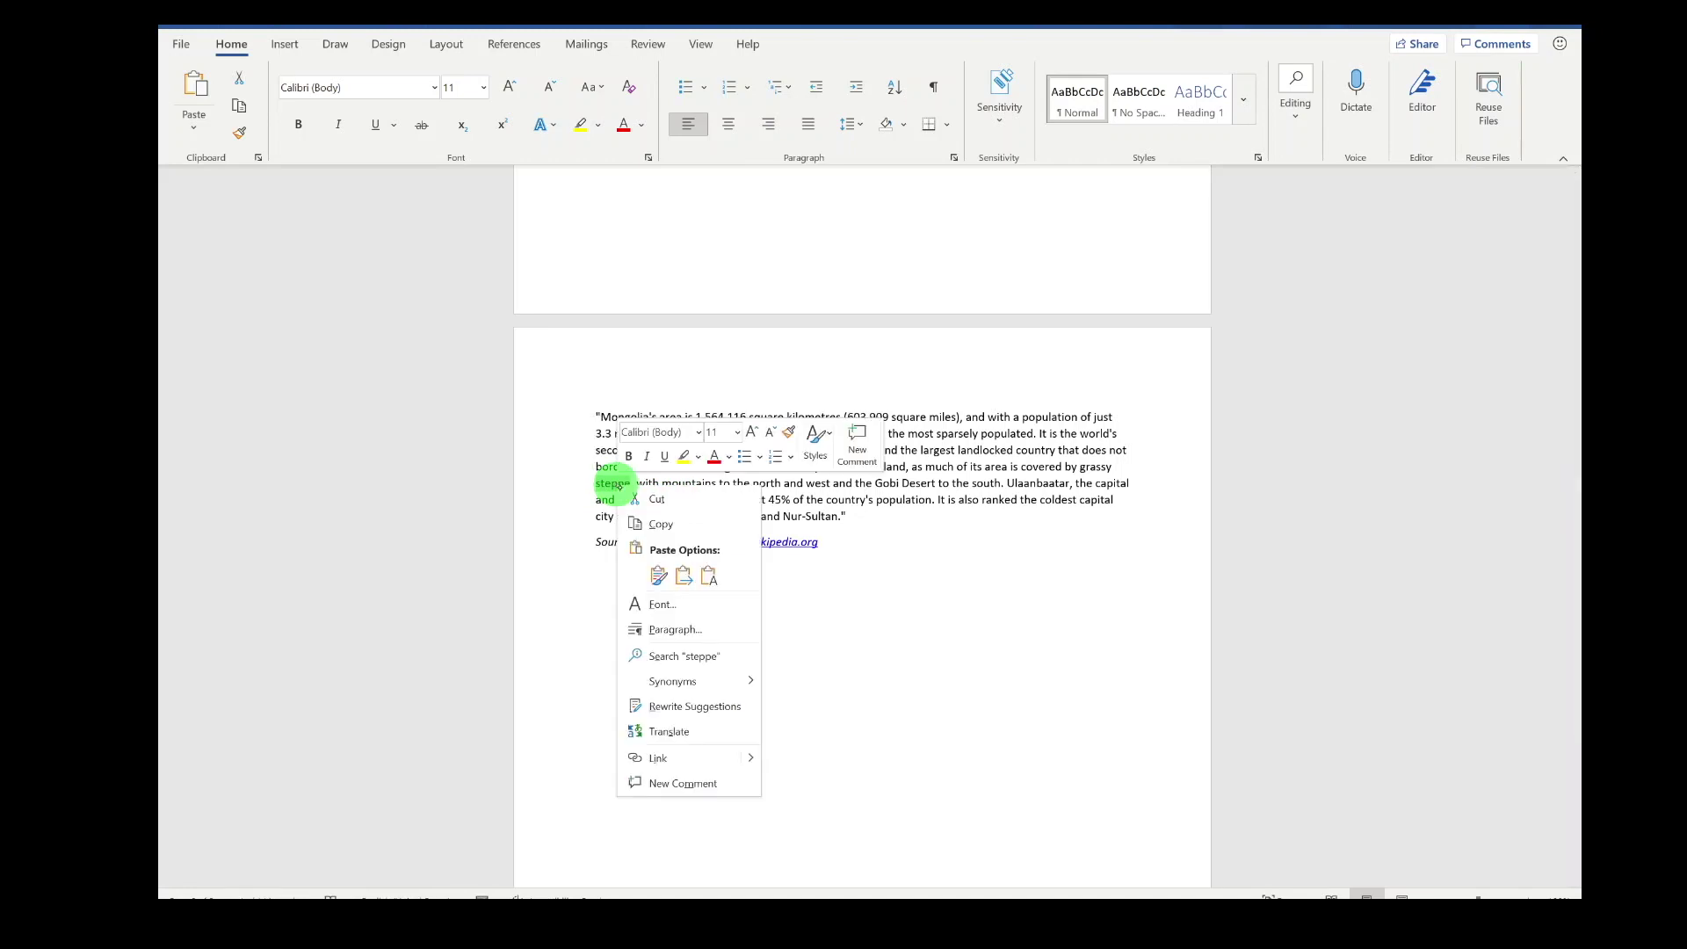
{"action": "left_click", "coordinate": [711, 661]}
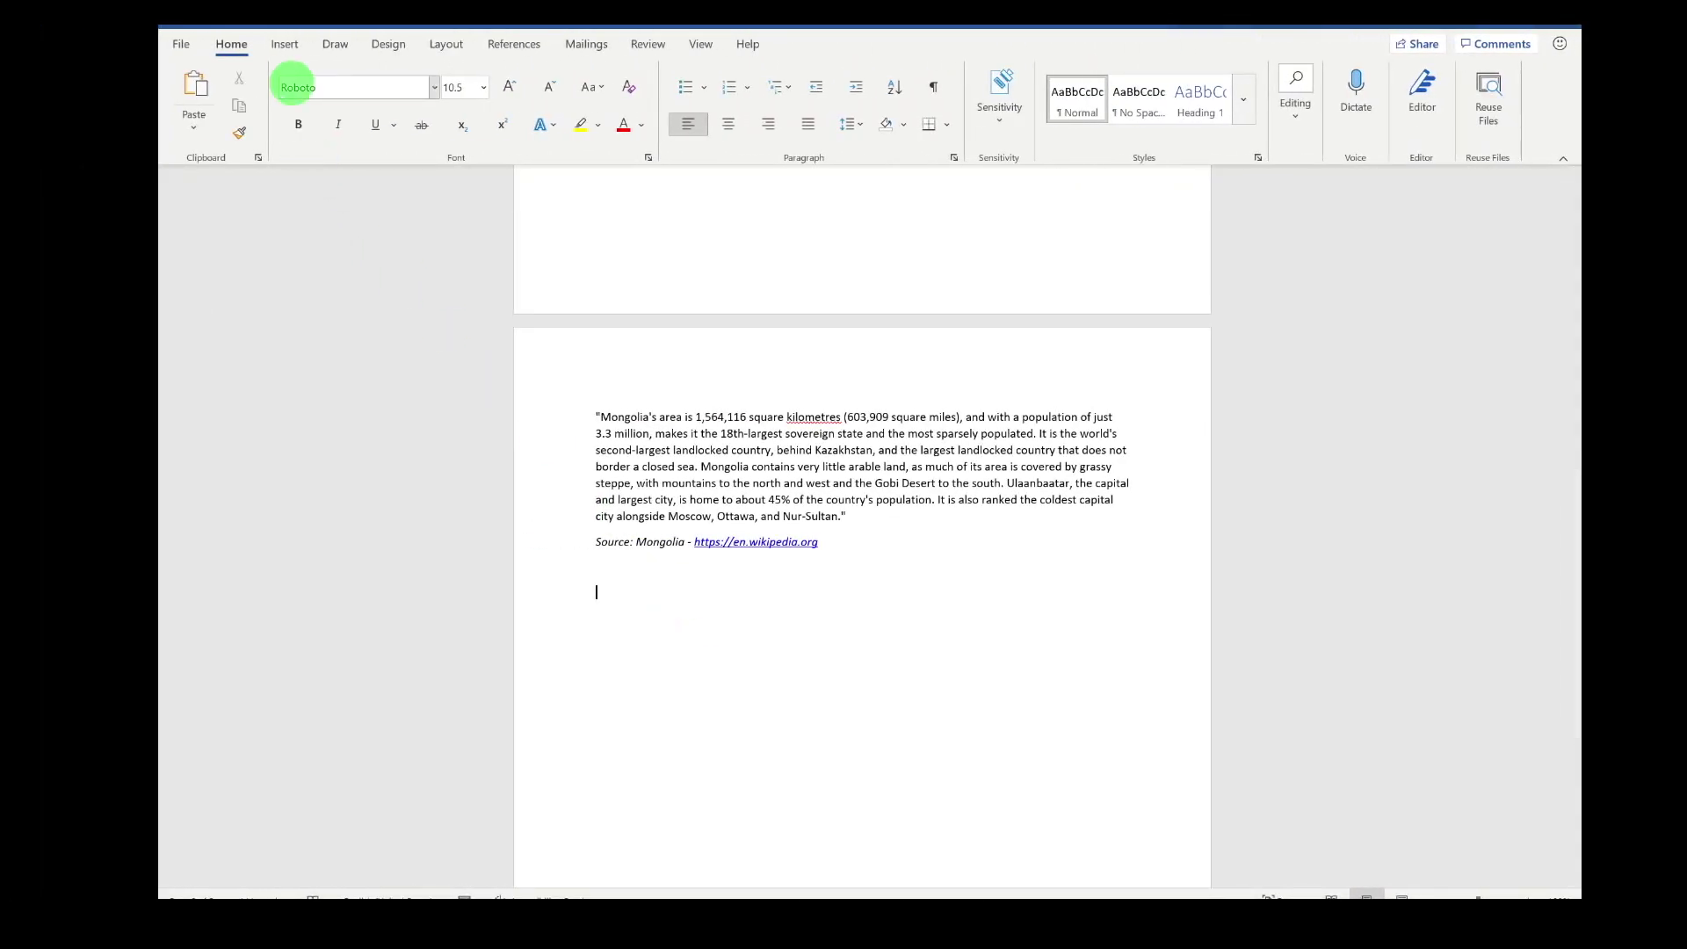
Search the document for the word "city".
{"action": "left_click", "coordinate": [1296, 117]}
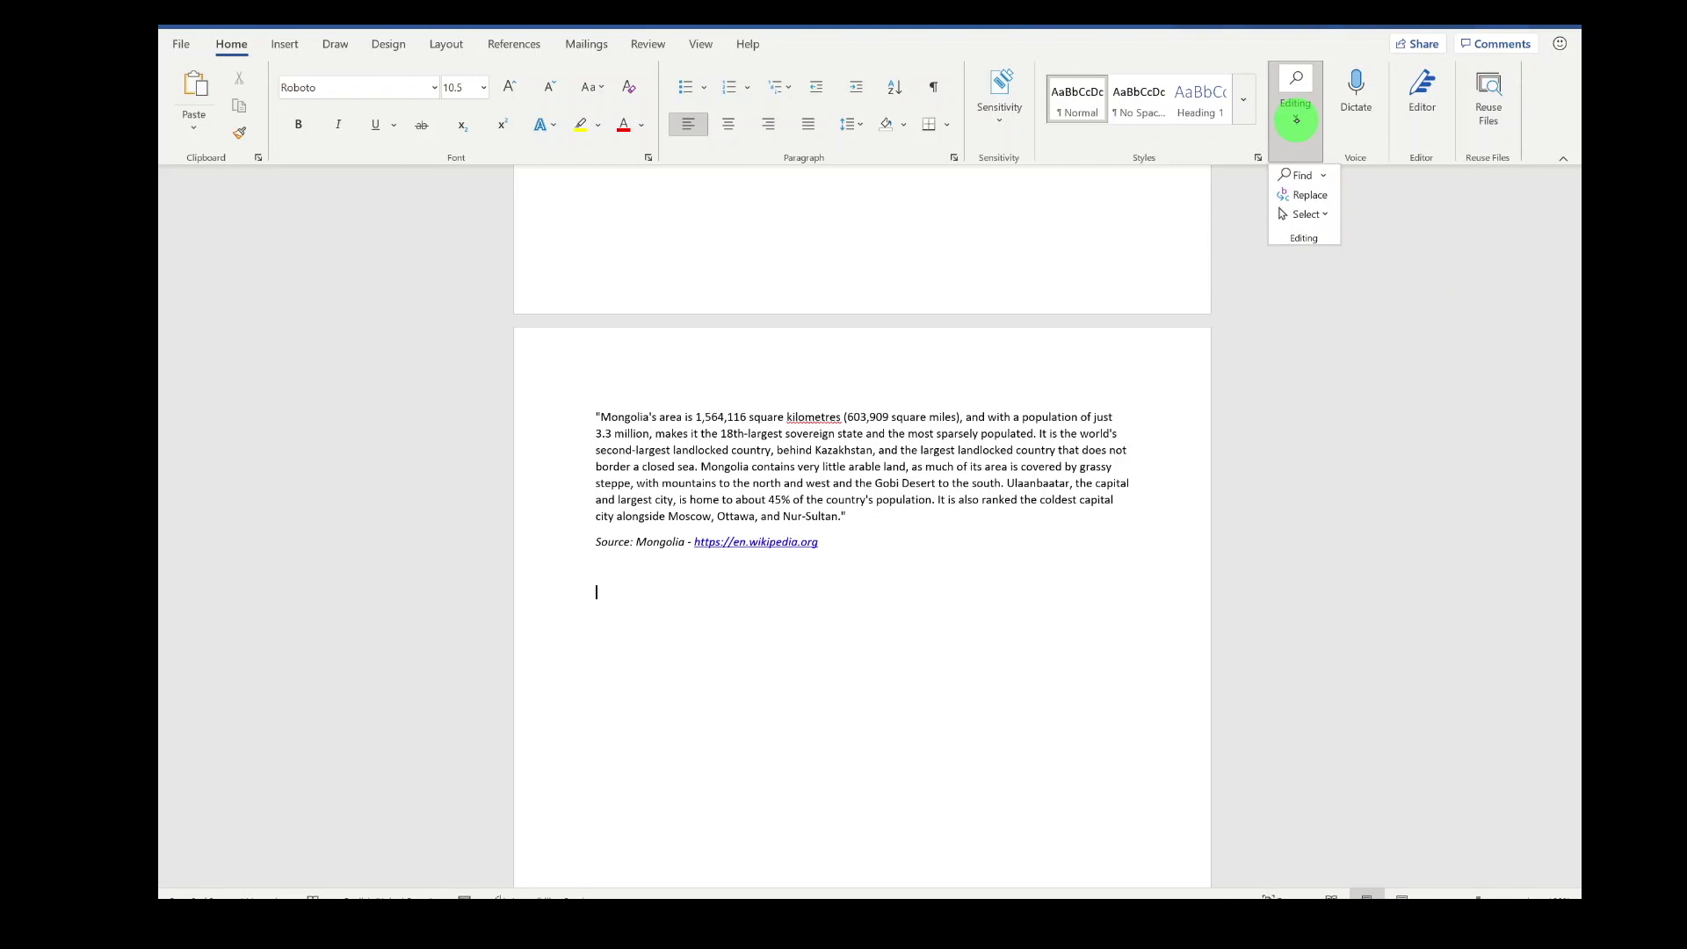
{"action": "left_click", "coordinate": [1302, 177]}
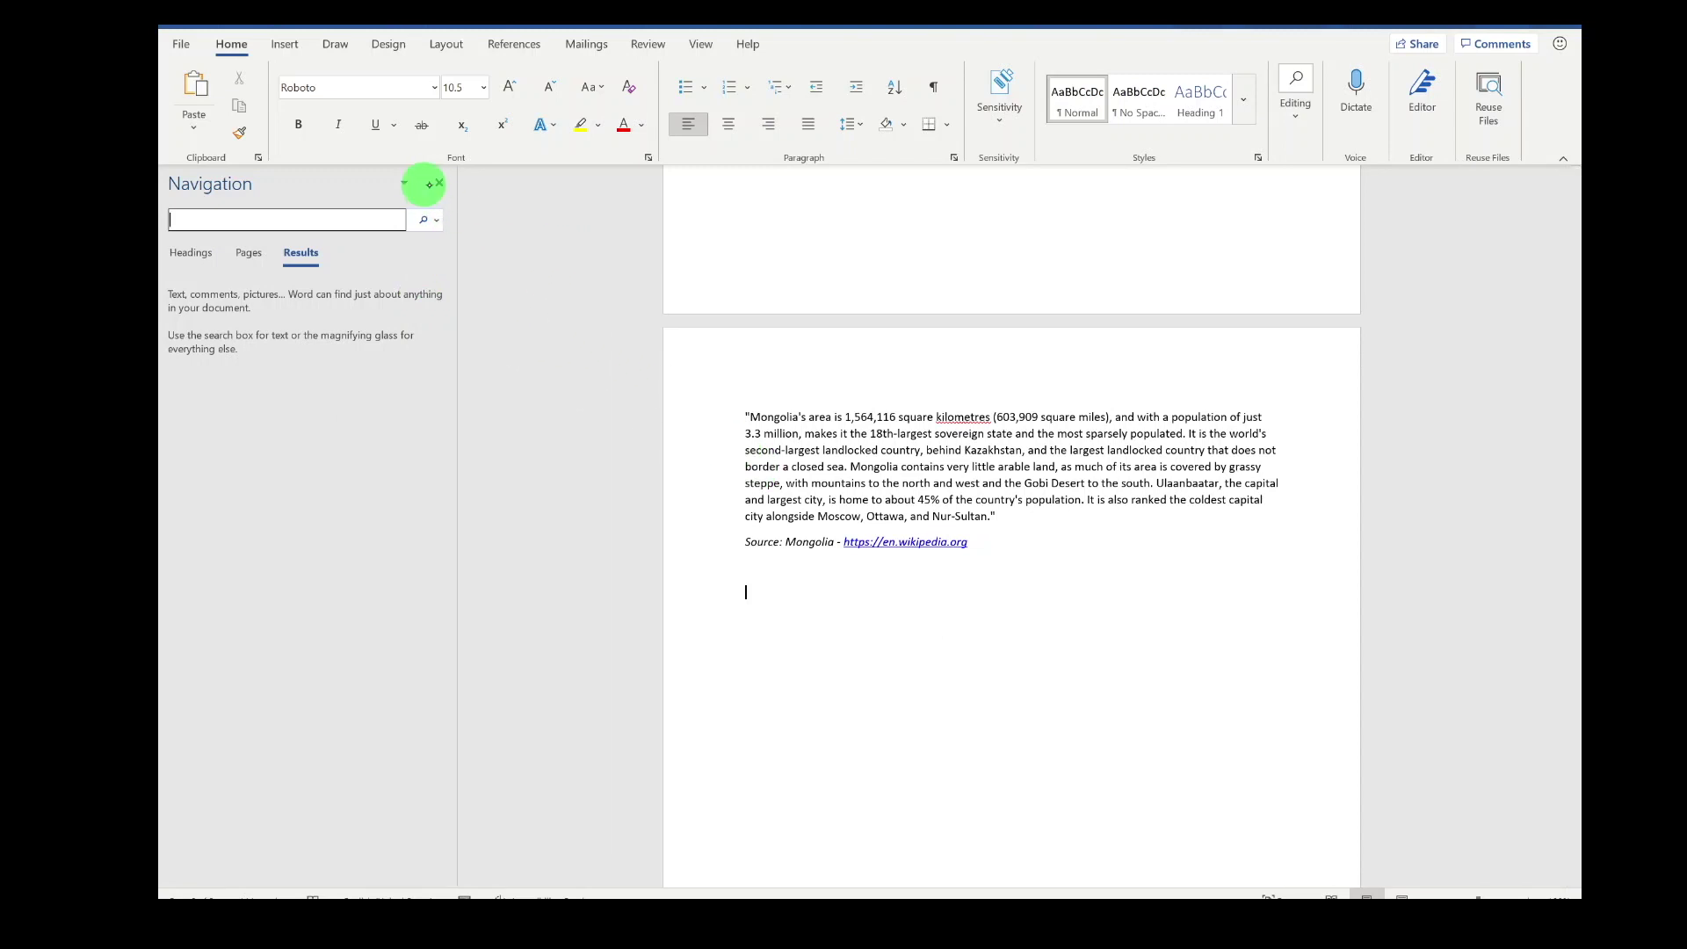
{"action": "left_click", "coordinate": [440, 182]}
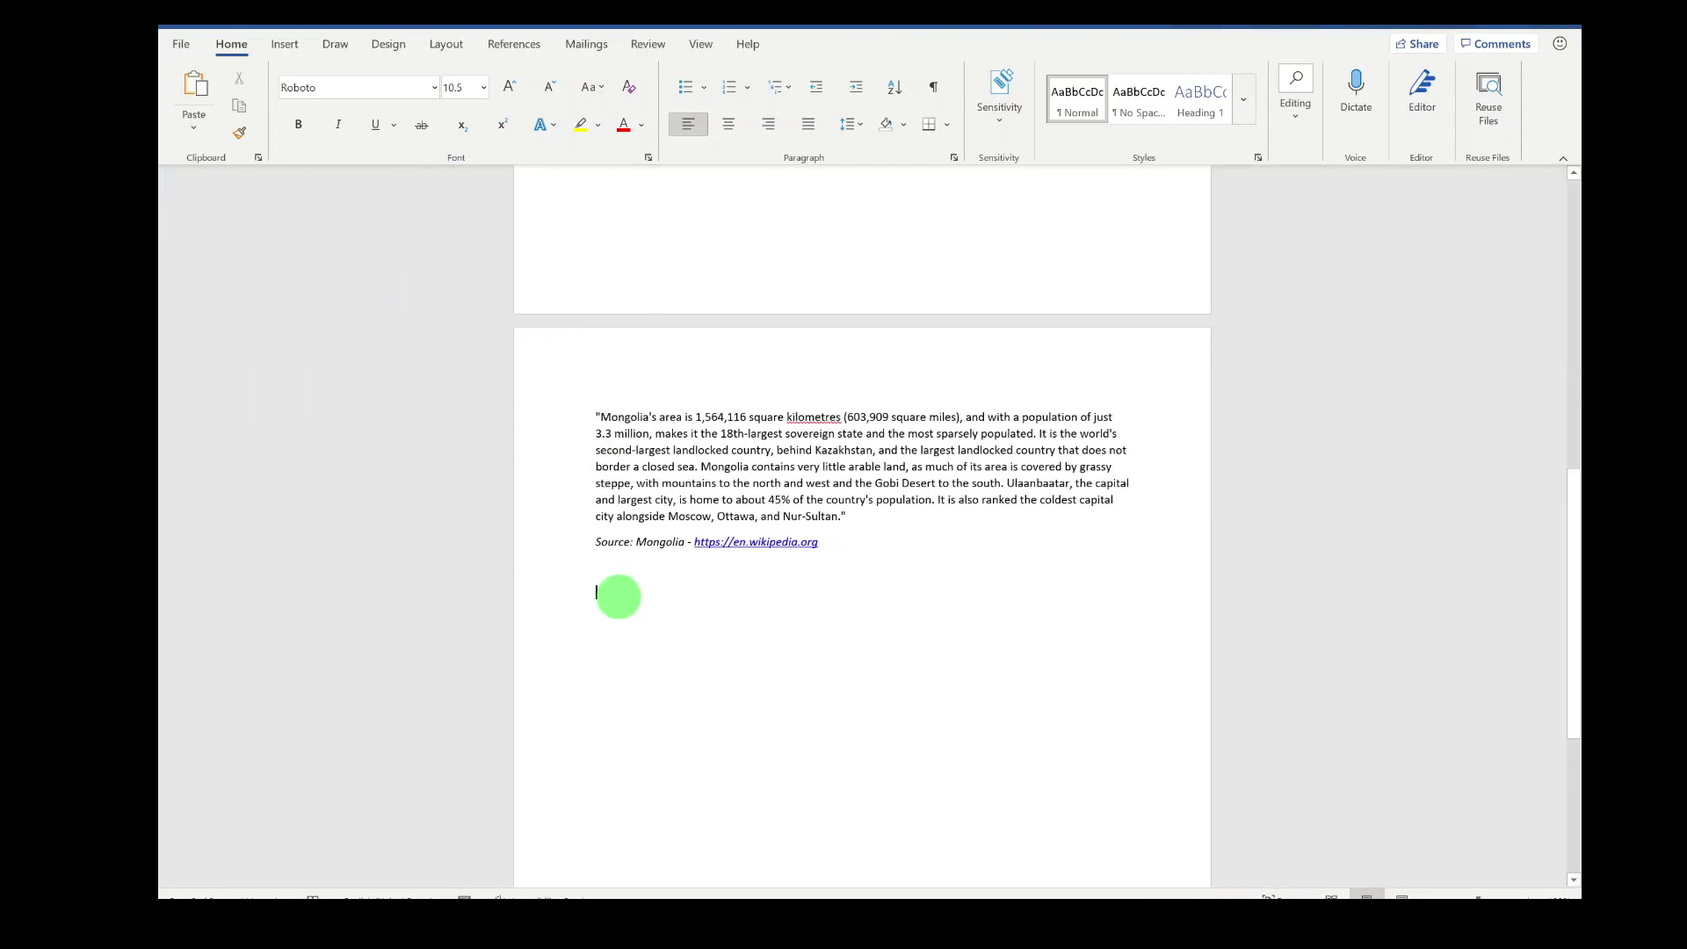
{"action": "key", "text": "ctrl+f"}
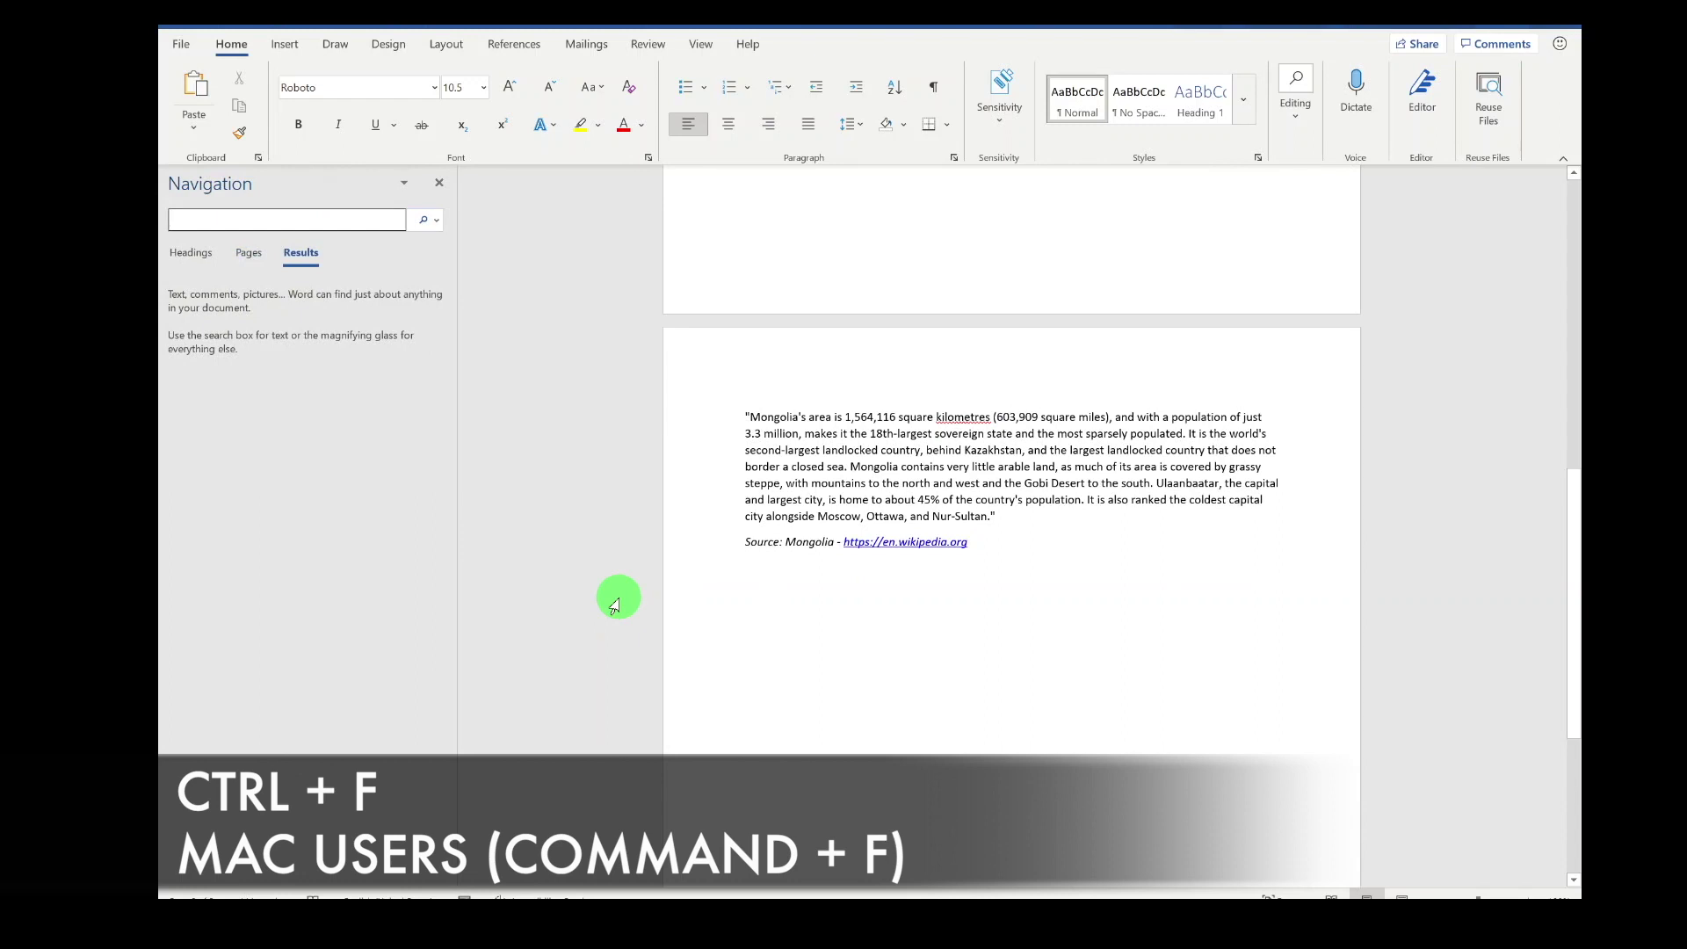
{"action": "type", "text": "city"}
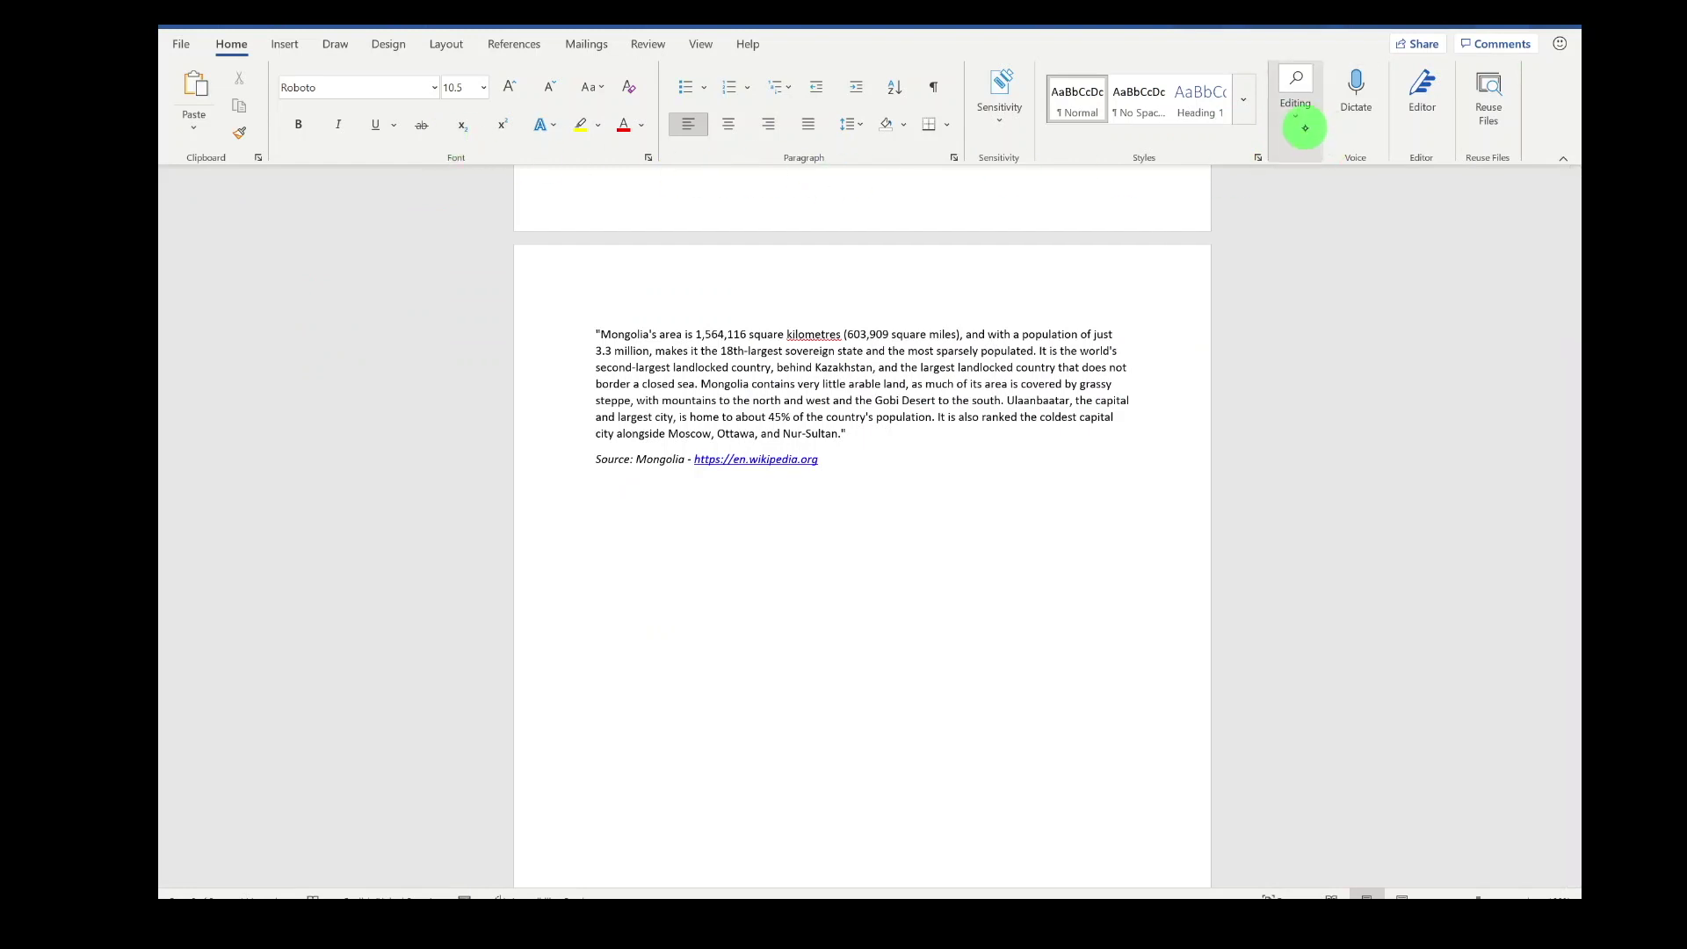
Replace all occurrences of "city" with "town" in the document.
{"action": "left_click", "coordinate": [1305, 128]}
{"action": "left_click", "coordinate": [1305, 192]}
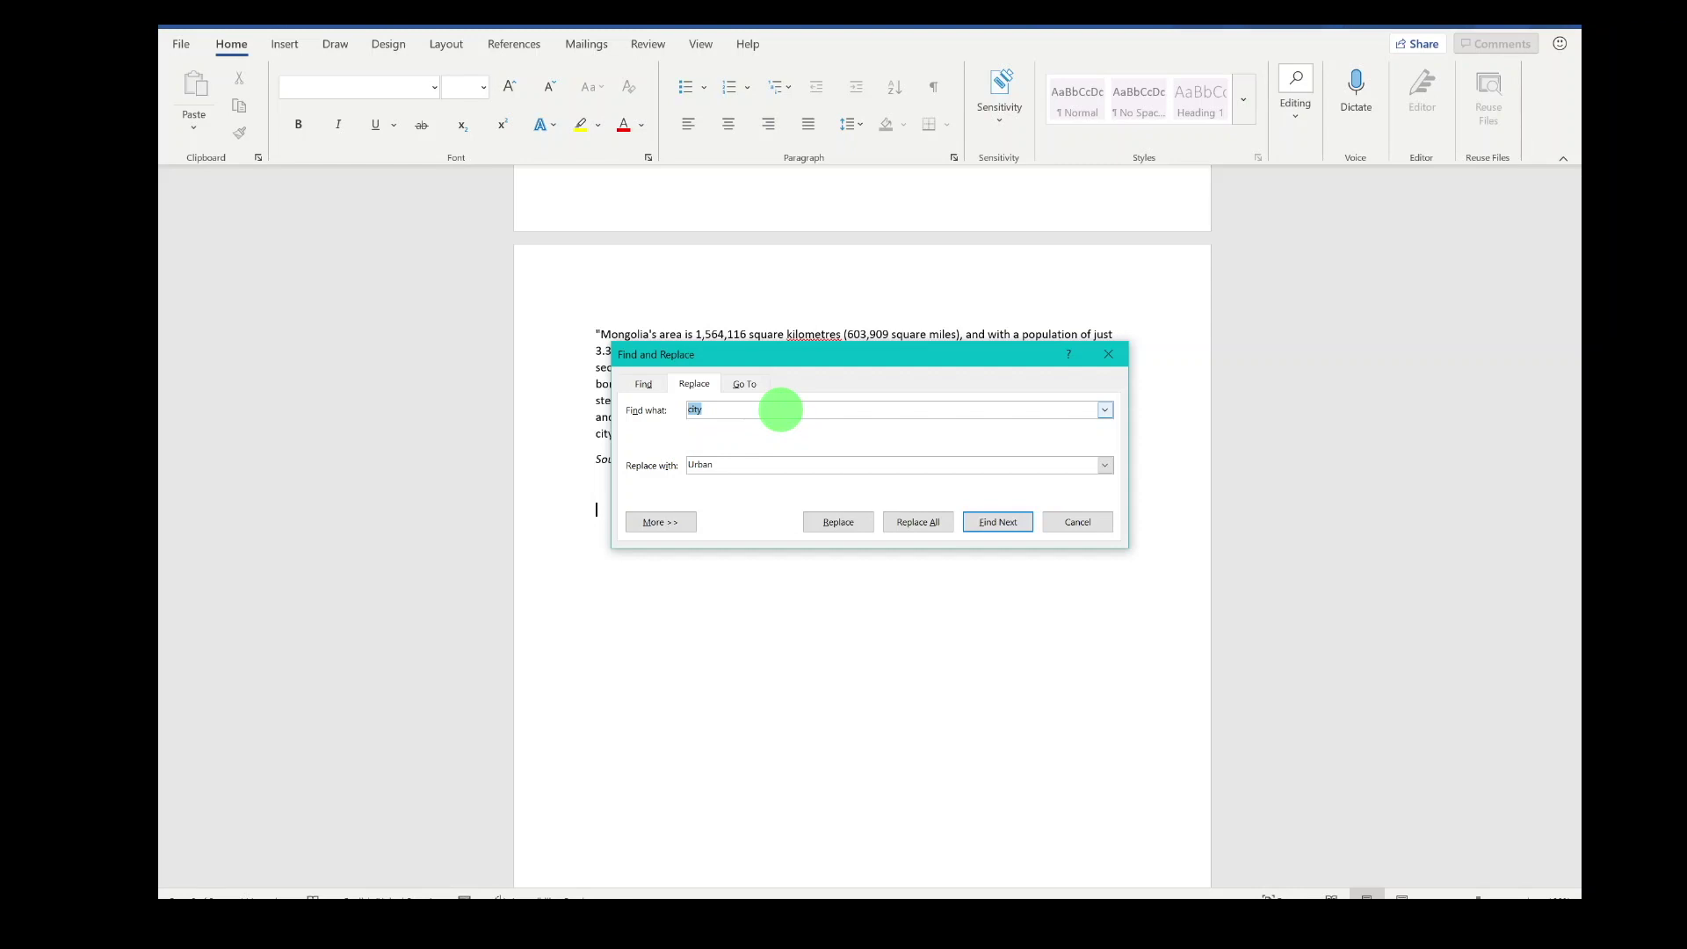
{"action": "left_click", "coordinate": [734, 466]}
{"action": "double_click", "coordinate": [735, 466]}
{"action": "type", "text": "town"}
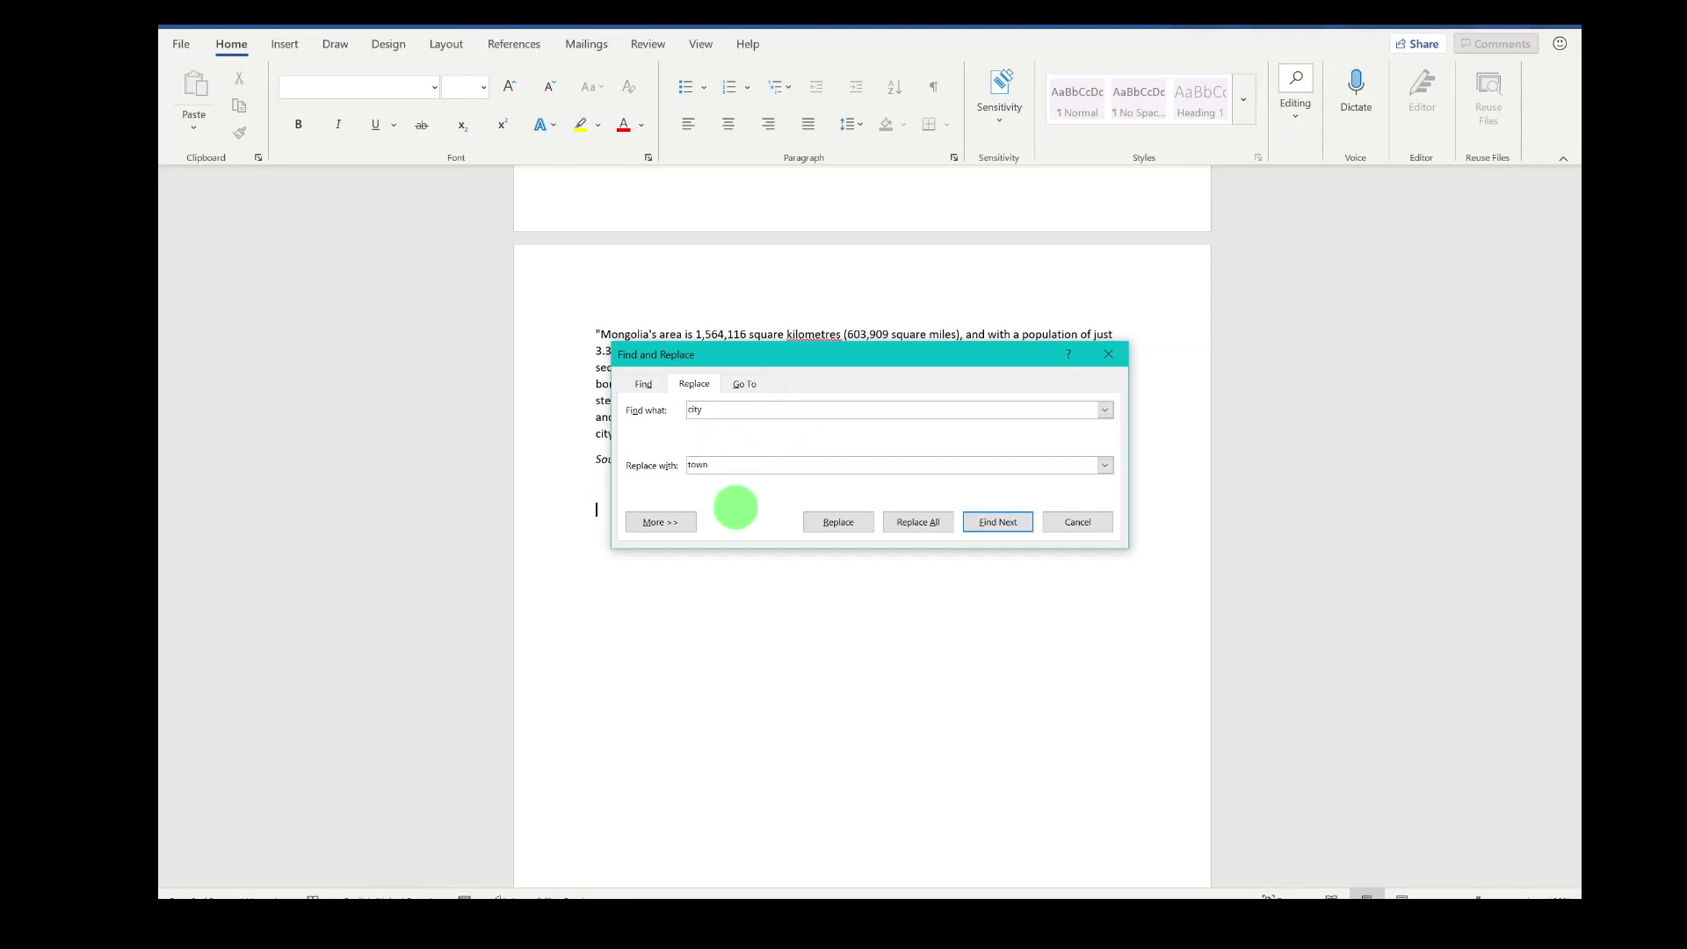
{"action": "left_click", "coordinate": [918, 522]}
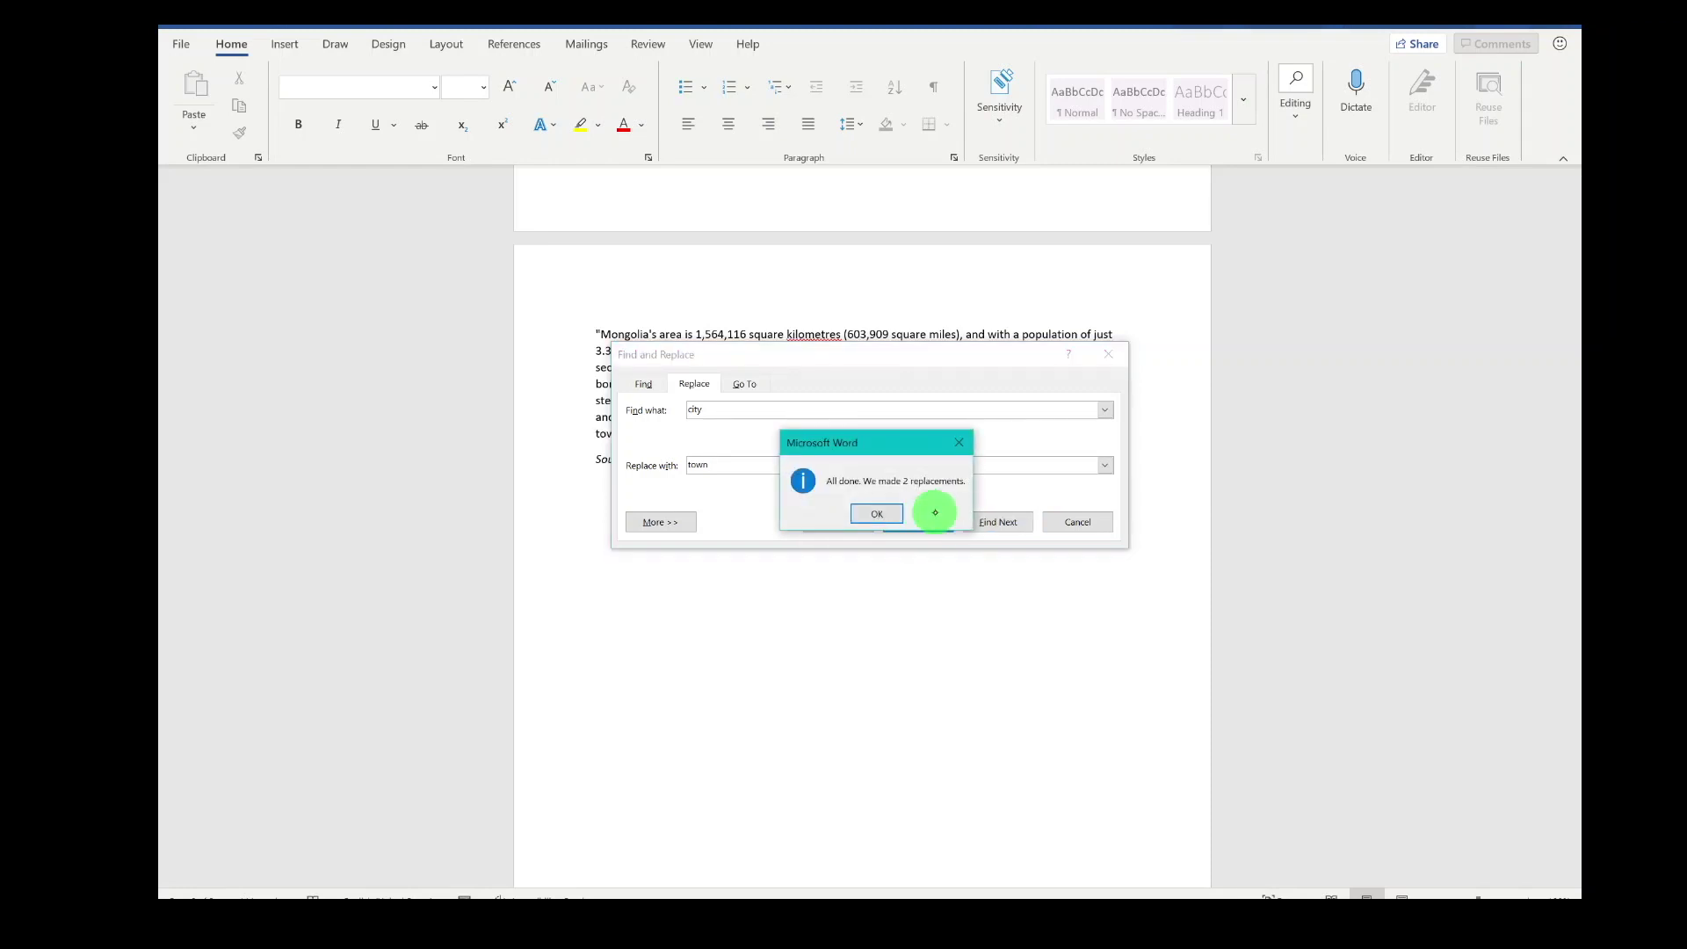
{"action": "left_click", "coordinate": [877, 515]}
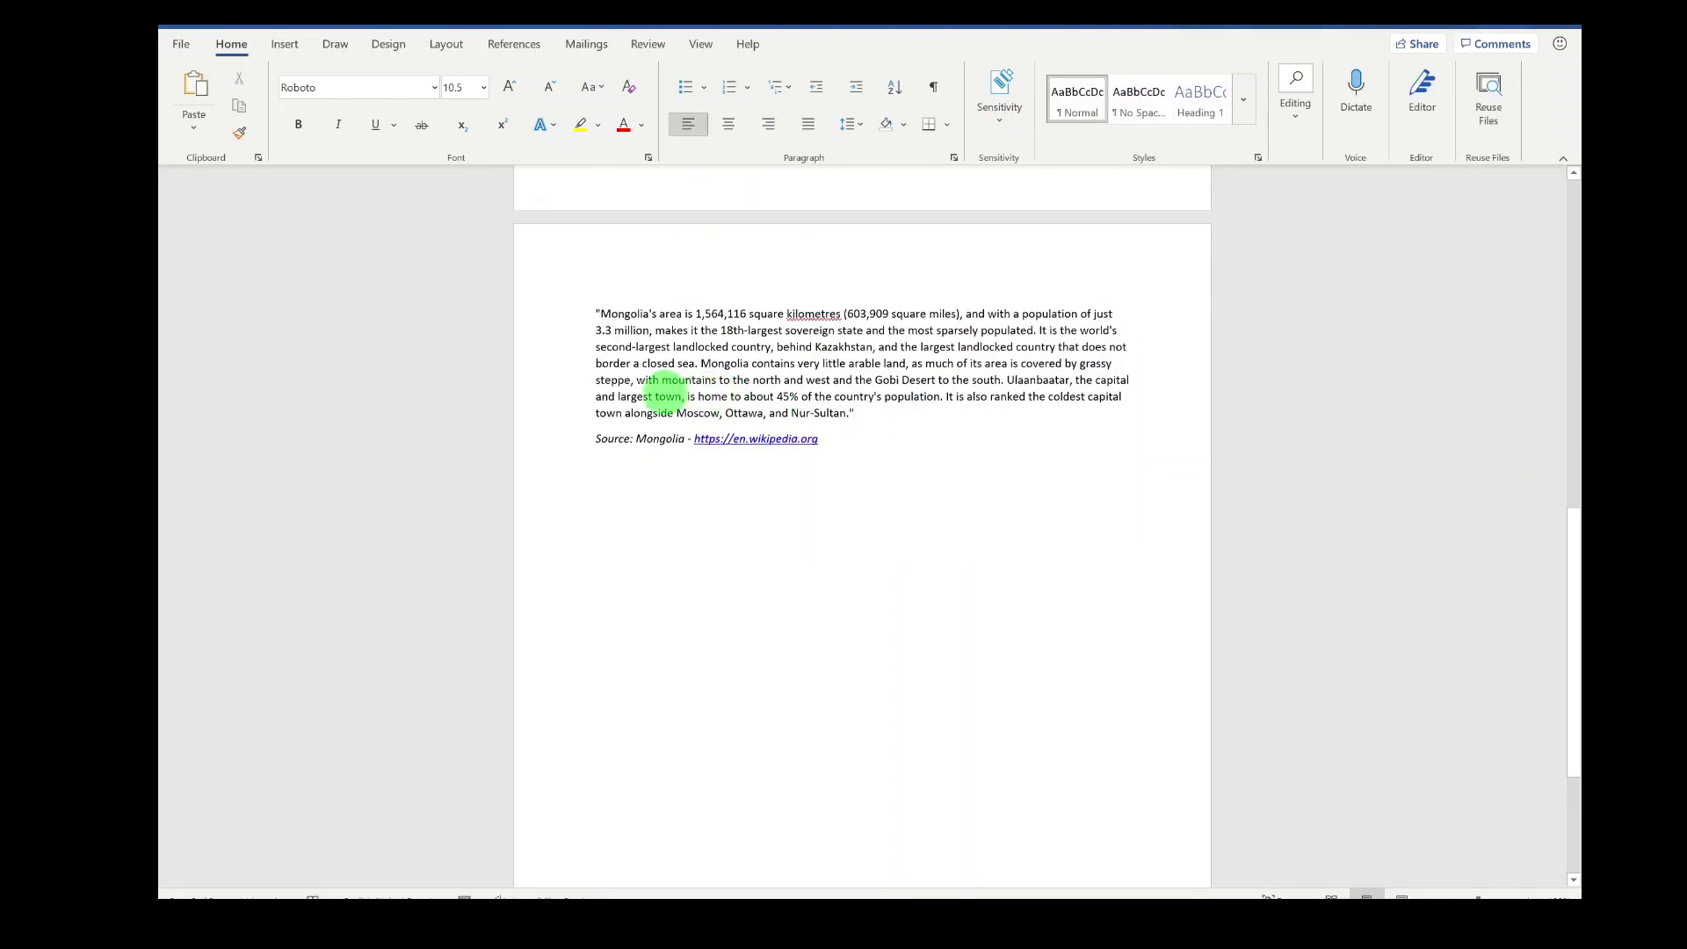
{"action": "left_click", "coordinate": [782, 480]}
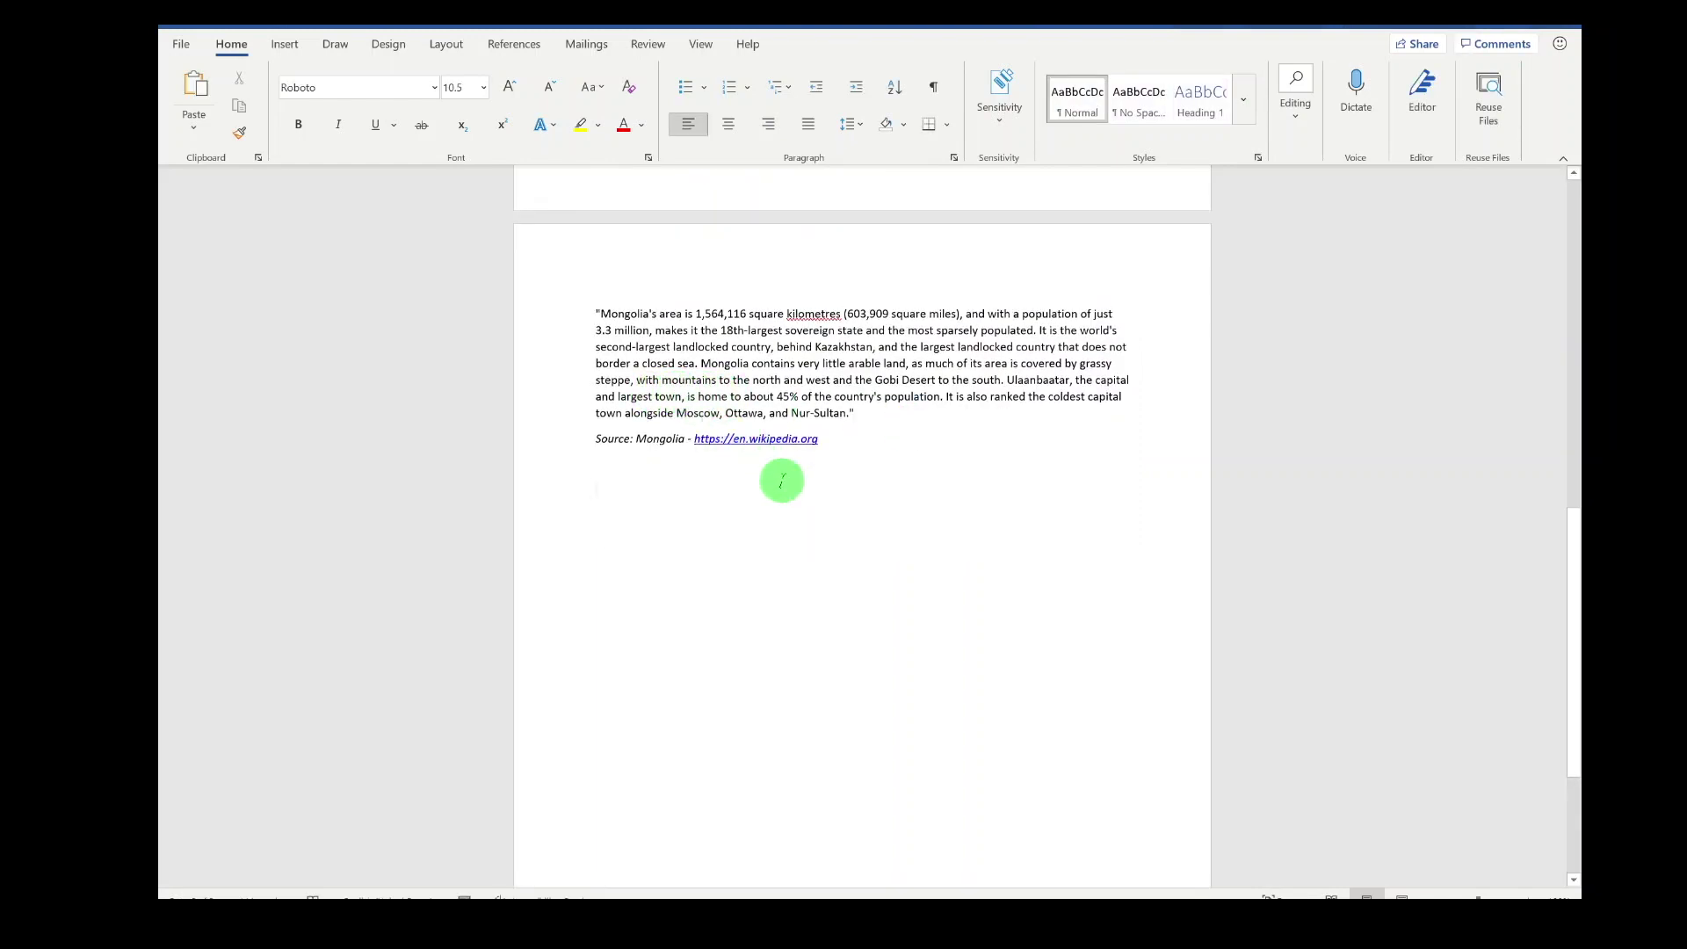